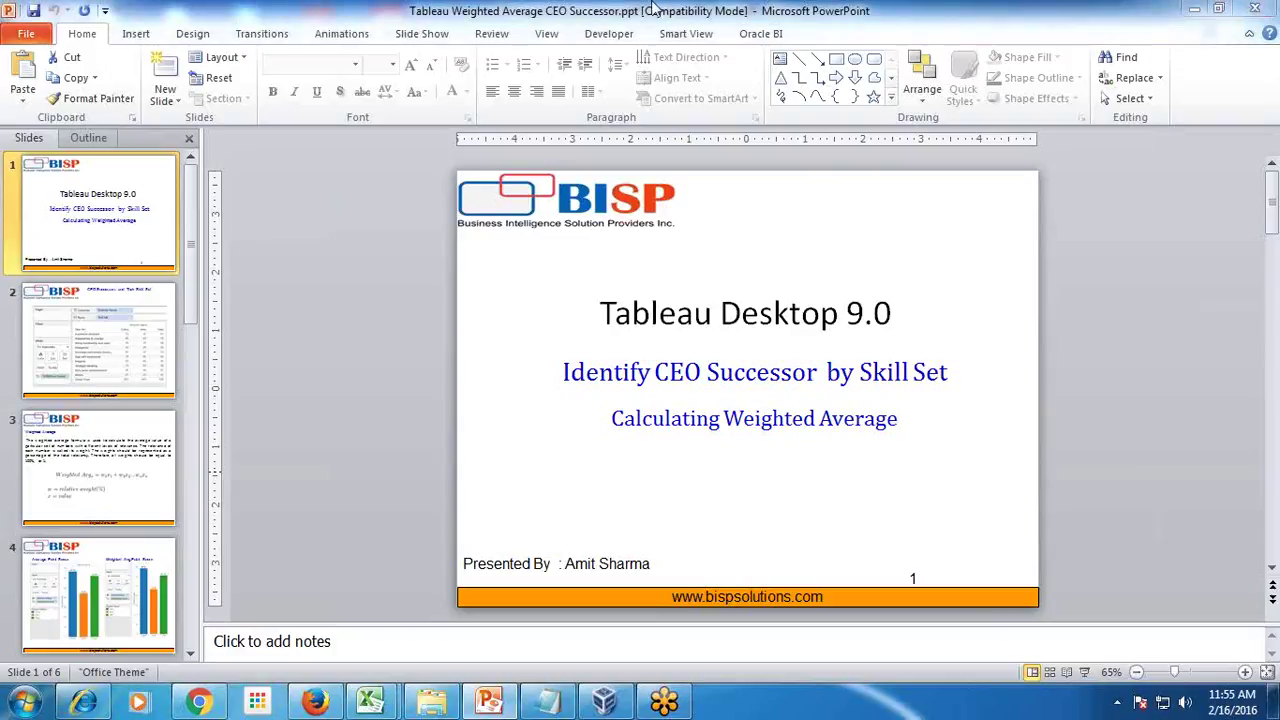
Start the slide show from the title slide, and switch to the CEO Successor.xls workbook in Excel.
left_click(650, 8)
key("F5")
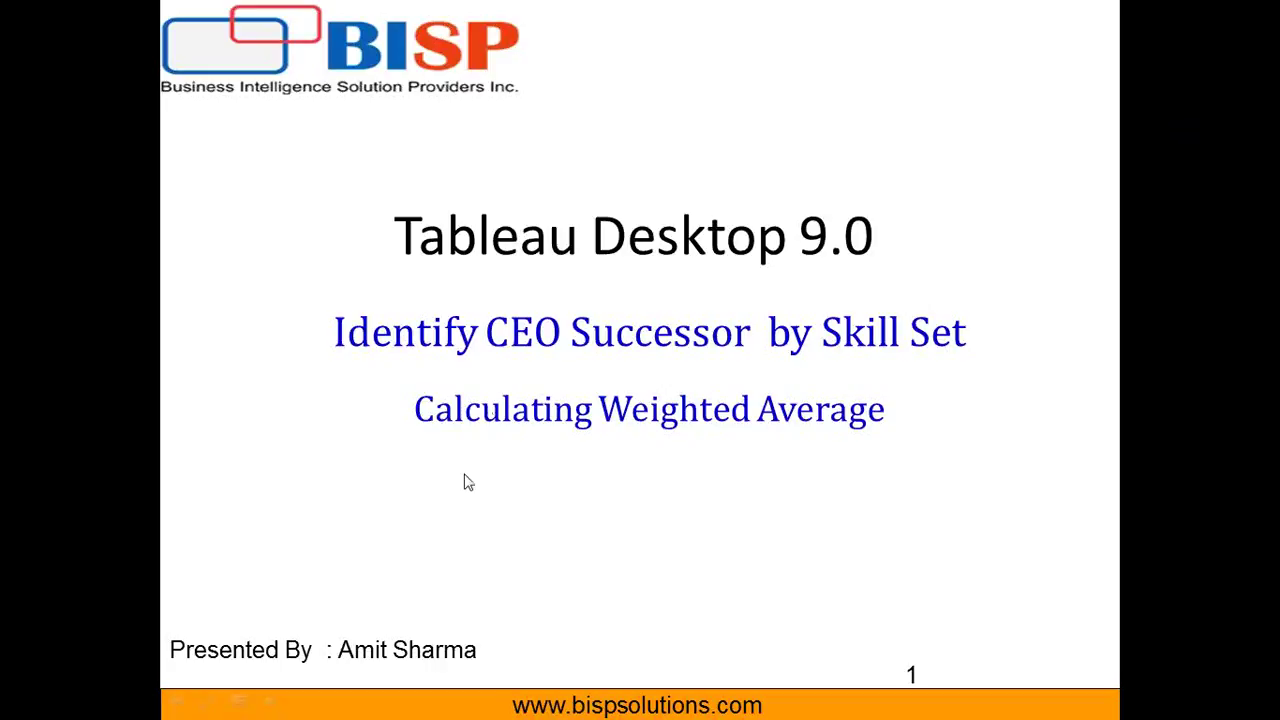
key("super")
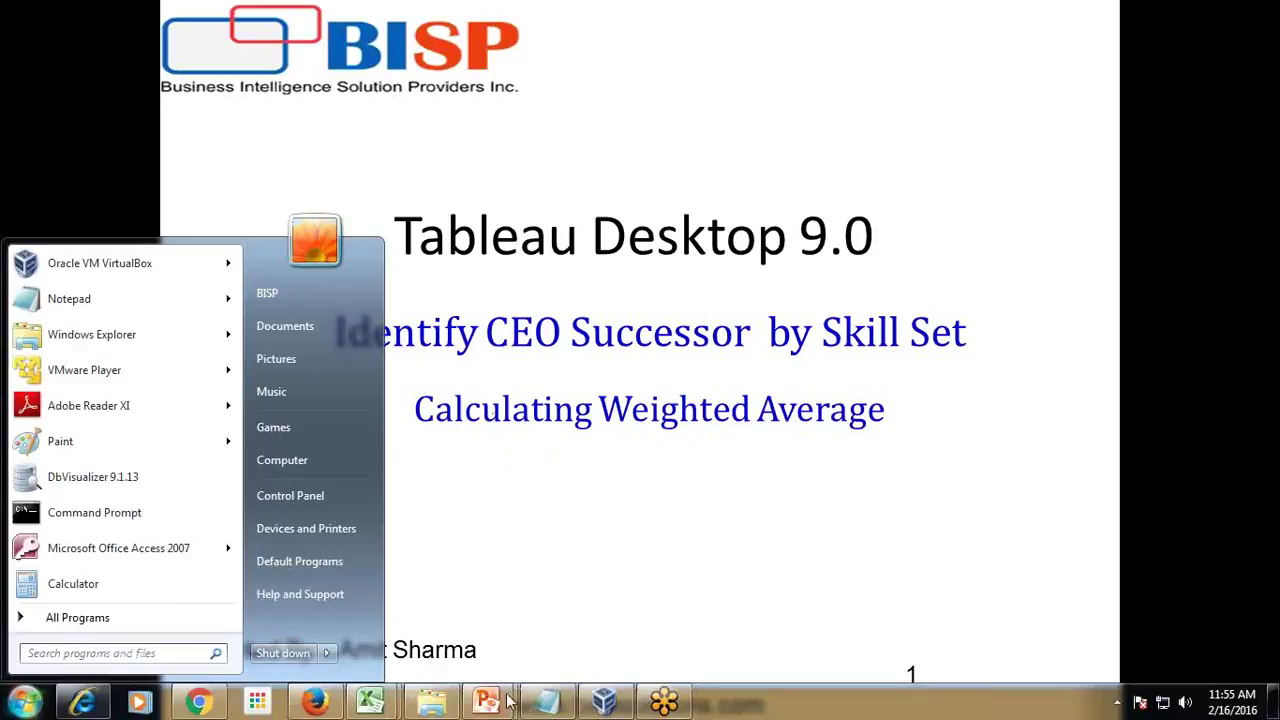
left_click(371, 703)
left_click(447, 601)
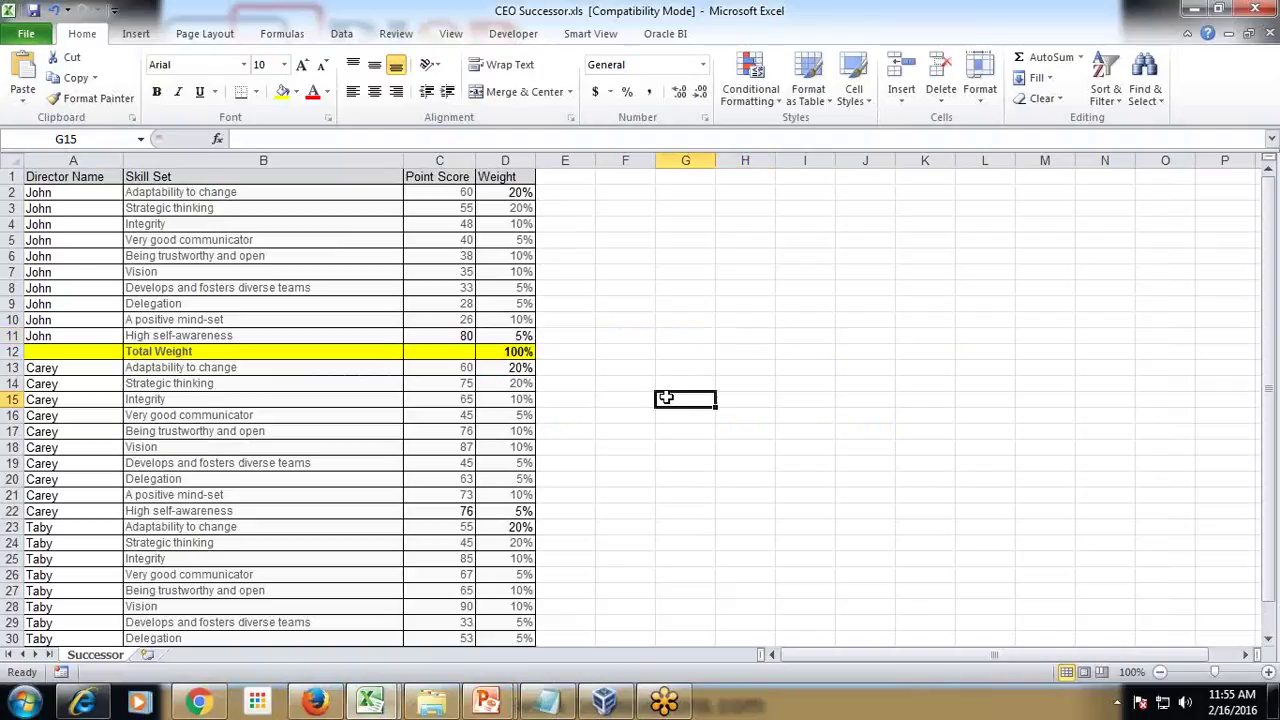
Examine the director names and the skills listed for the first director in the Successor sheet.
left_click_drag(69, 194, 45, 336)
left_click_drag(50, 383, 60, 545)
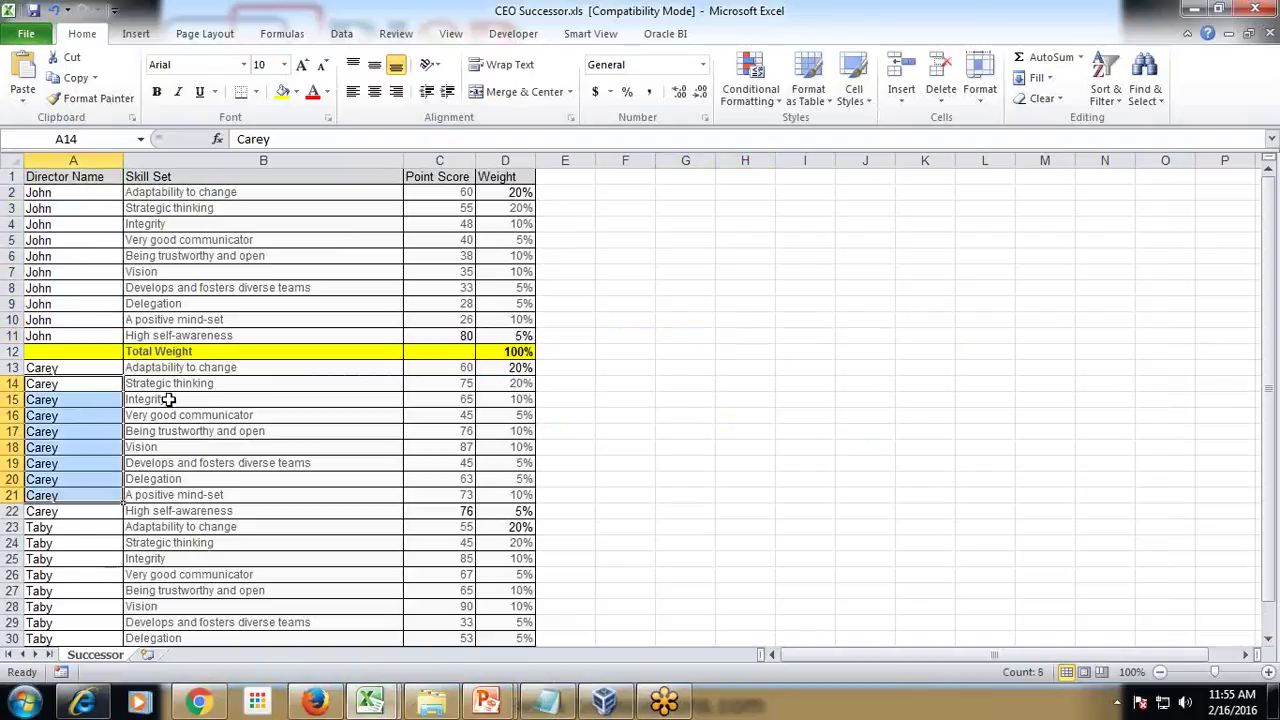
left_click(230, 239)
left_click_drag(253, 190, 242, 338)
left_click(258, 208)
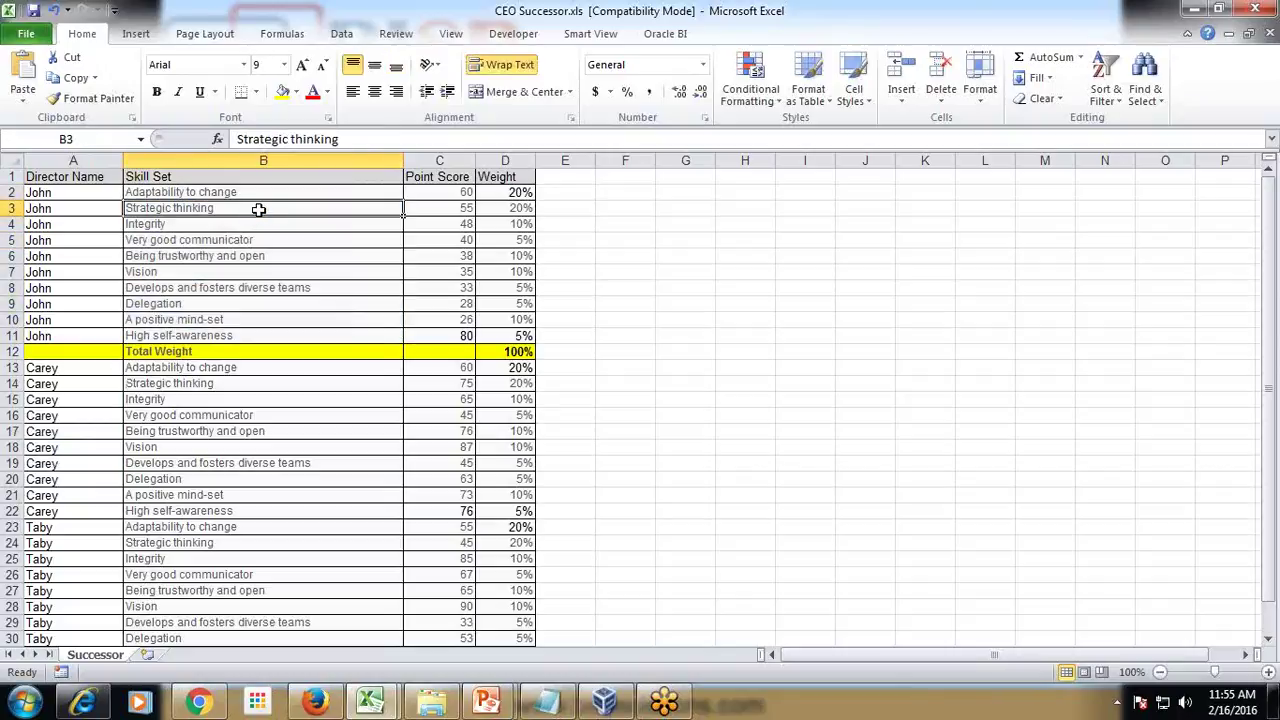
Set the font colour of the Skill Set entries in B2:B32 to black.
left_click(268, 192)
scroll(260, 400, "down", 5)
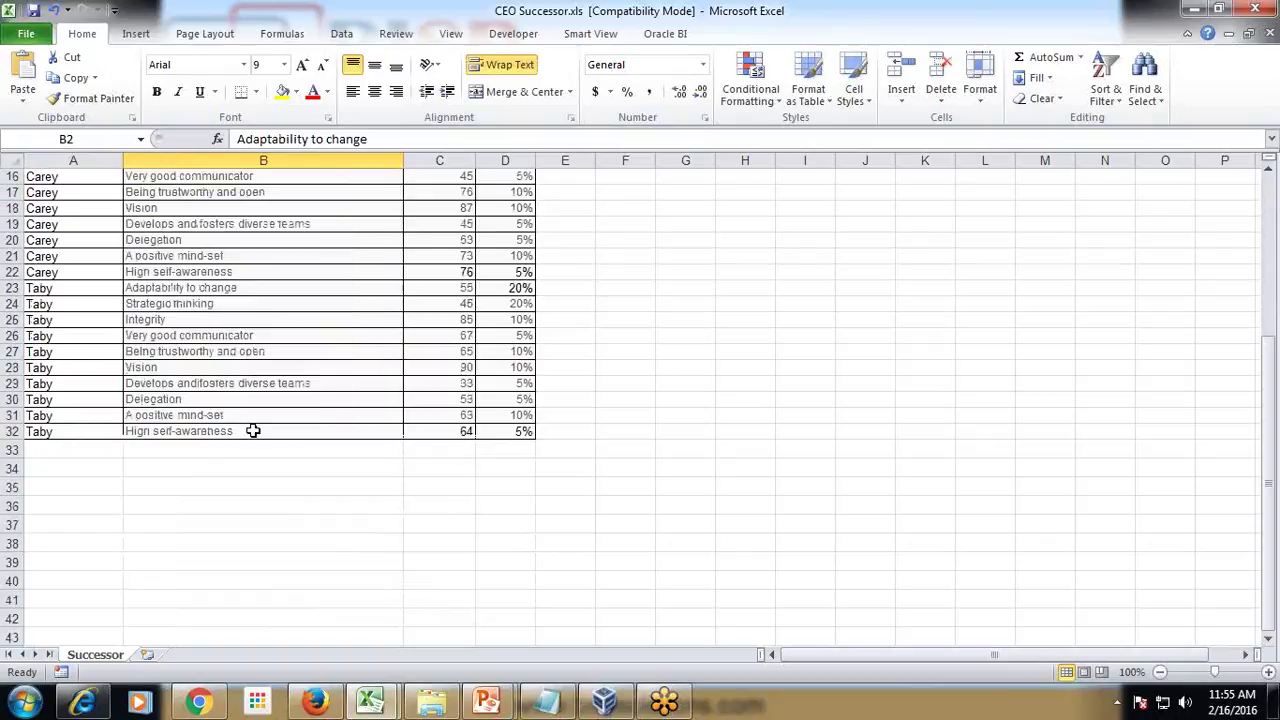
left_click(254, 431, "shift")
scroll(262, 414, "up", 5)
left_click(327, 91)
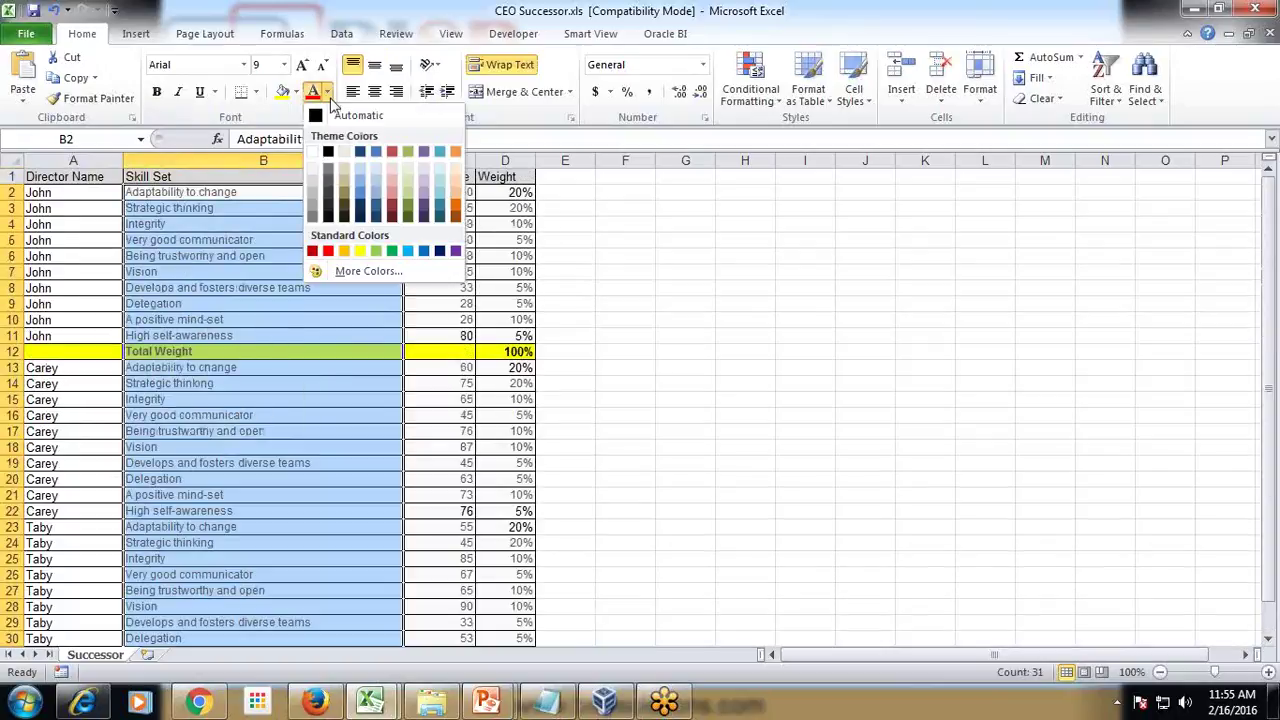
left_click(645, 287)
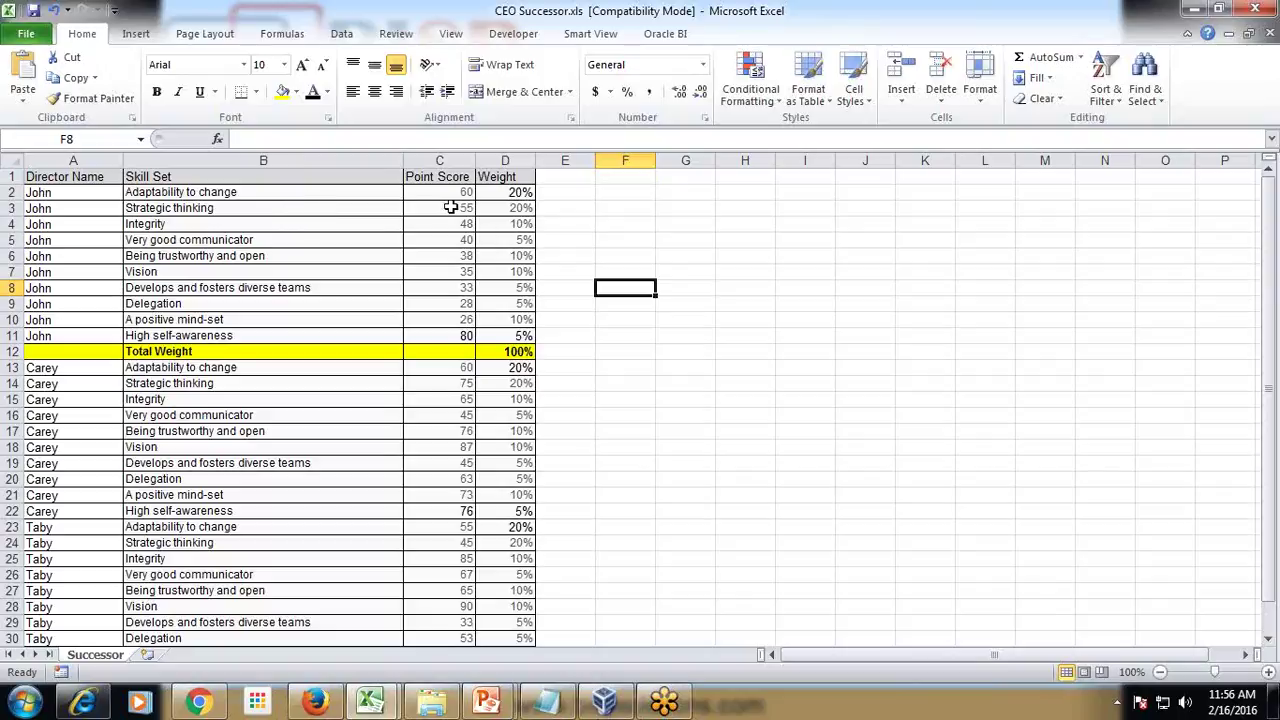
Examine the point score and weight for Adaptability to change, and the first director's weights in D2:D11 with their total.
left_click(155, 195)
left_click(440, 190)
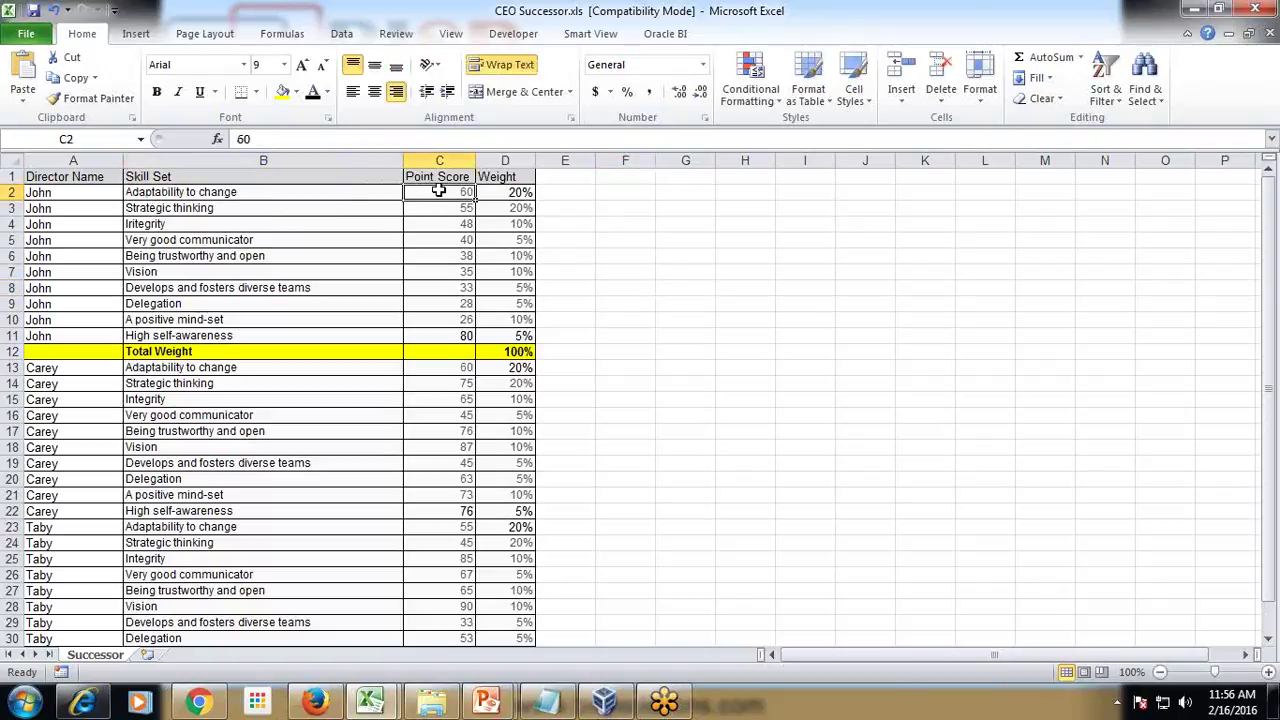
left_click(520, 197)
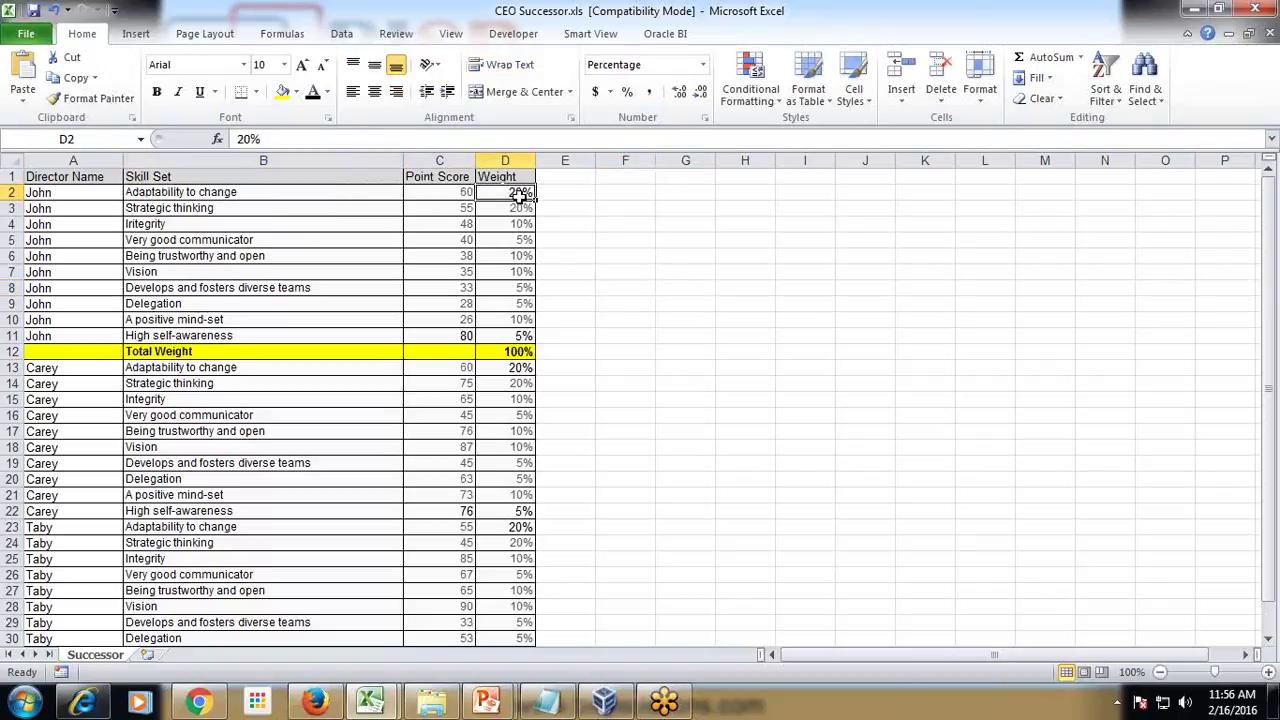
left_click(240, 201)
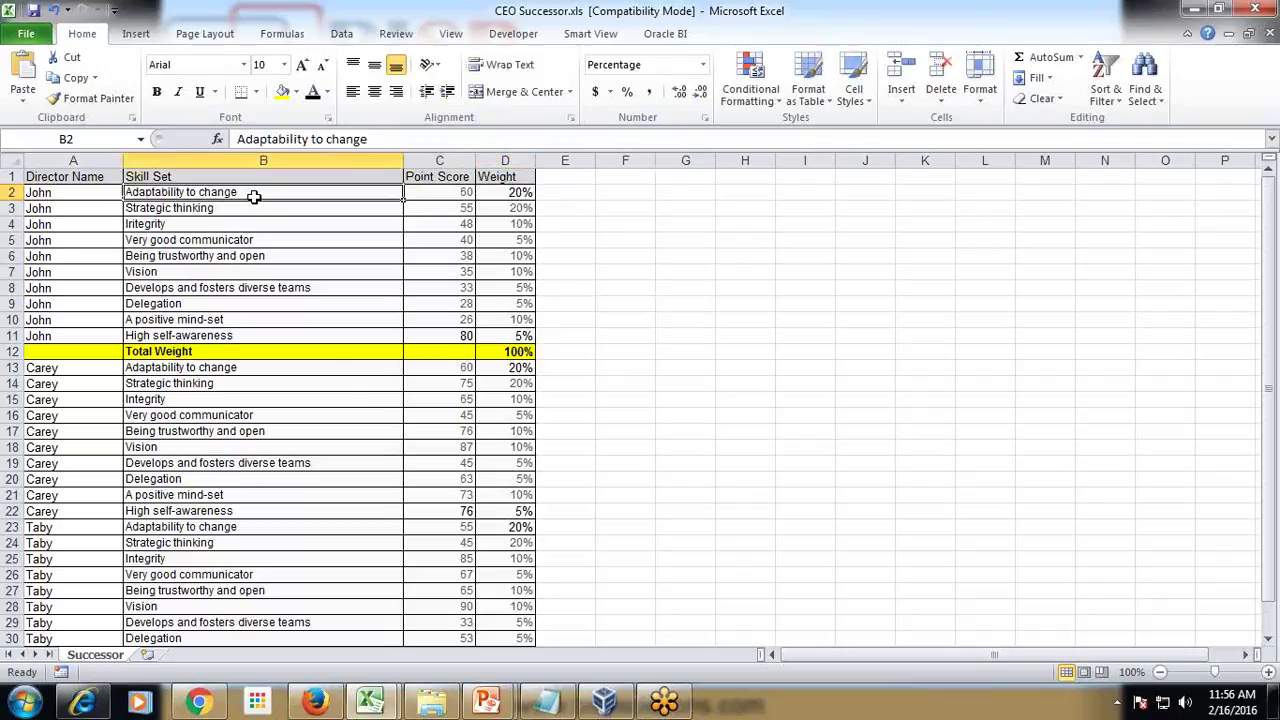
left_click_drag(520, 195, 519, 345)
left_click(514, 352)
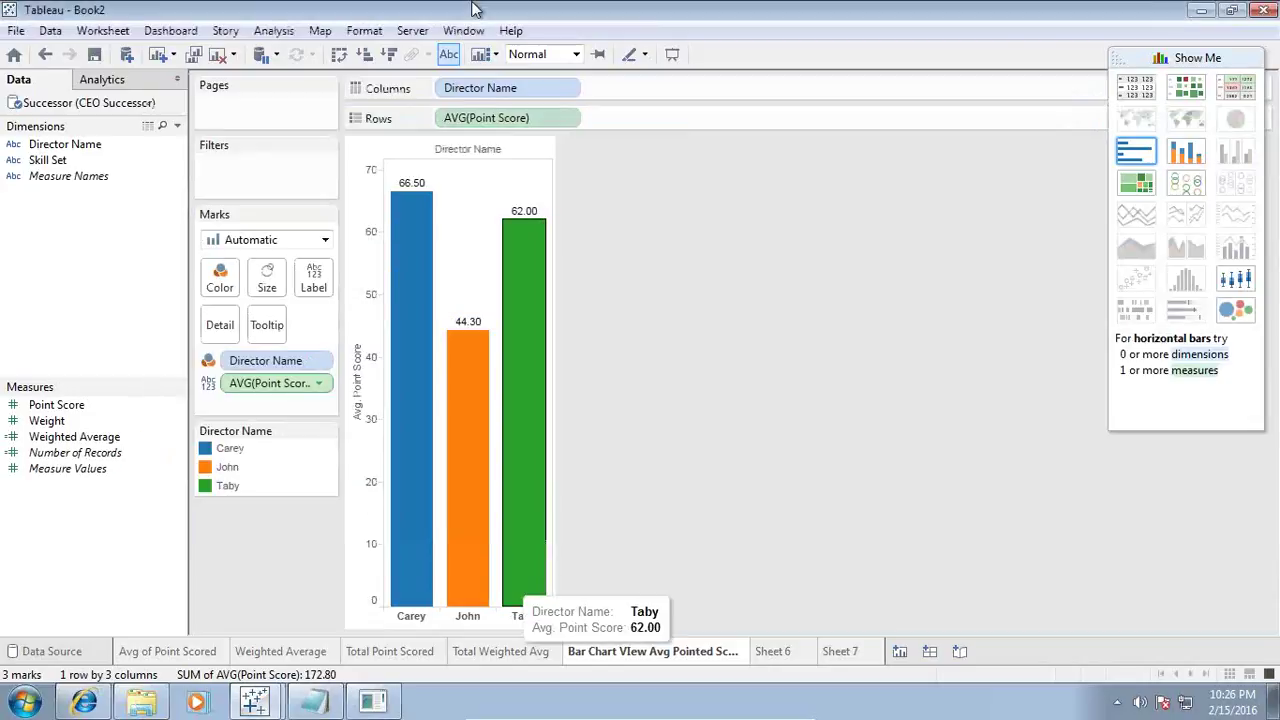
Open the Avg of Point Scored worksheet of the Tableau workbook Book2.
left_click(373, 703)
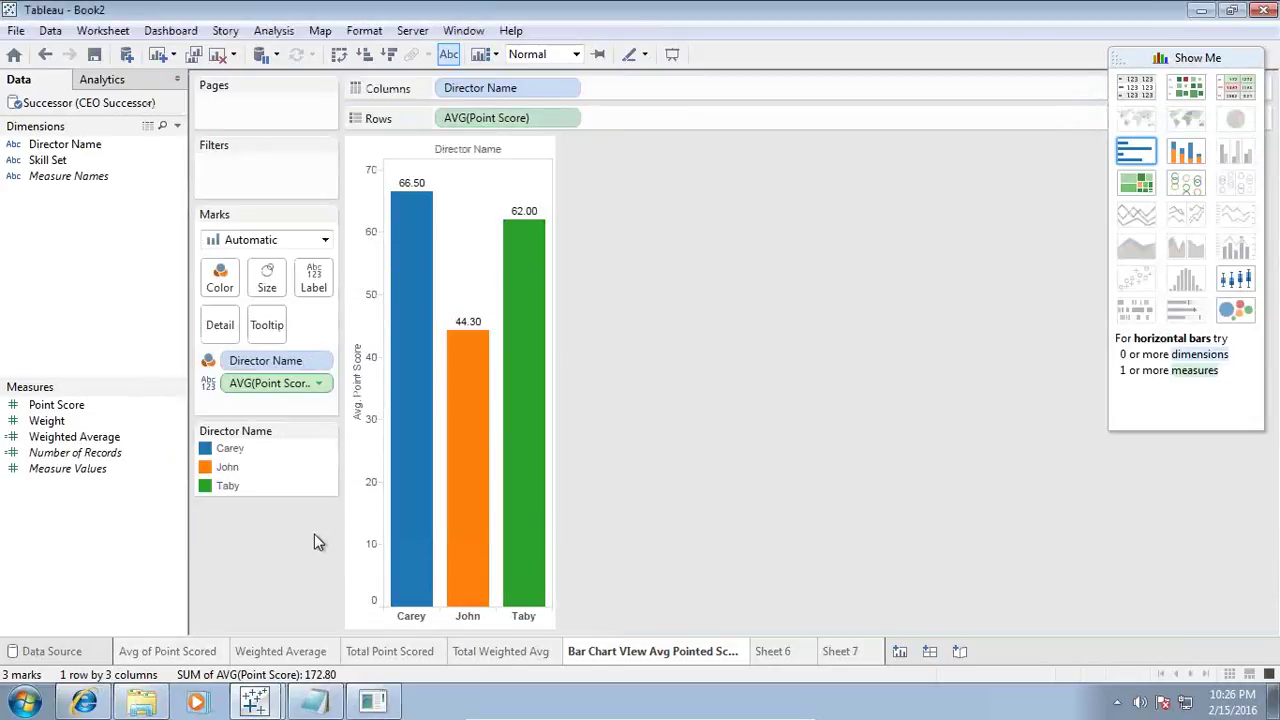
left_click(183, 676)
mouse_move(650, 712)
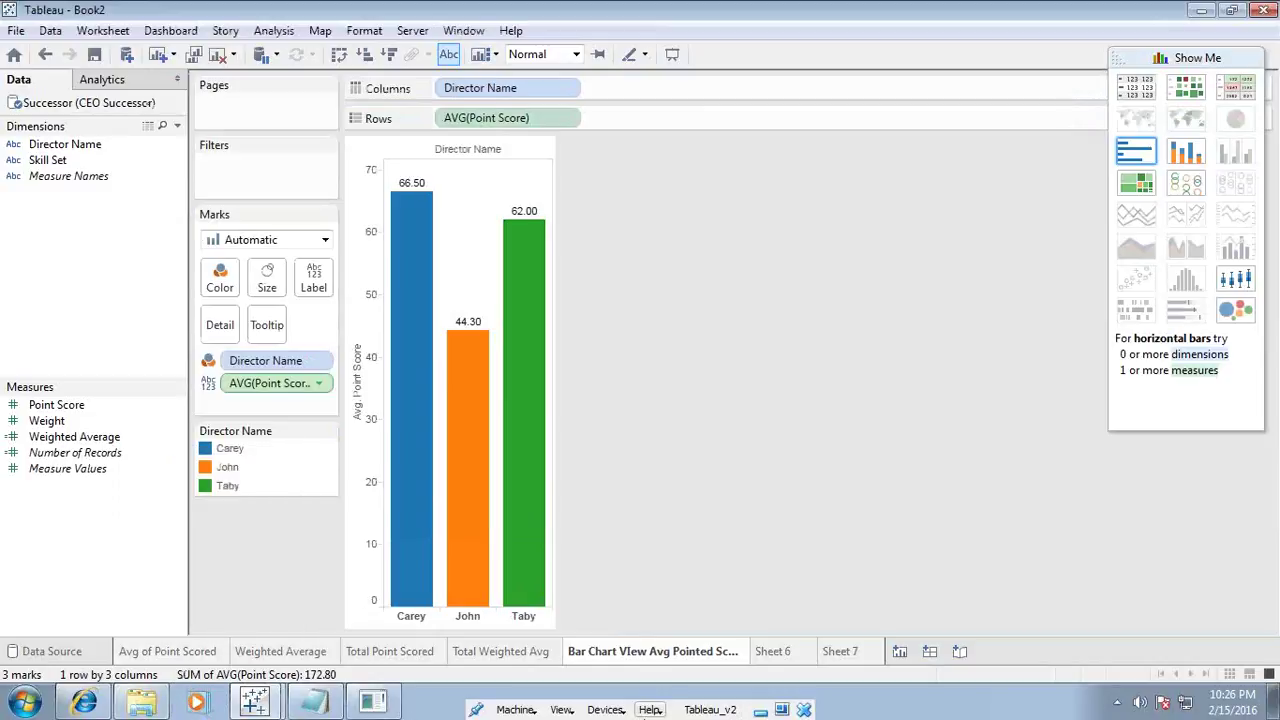
left_click(185, 651)
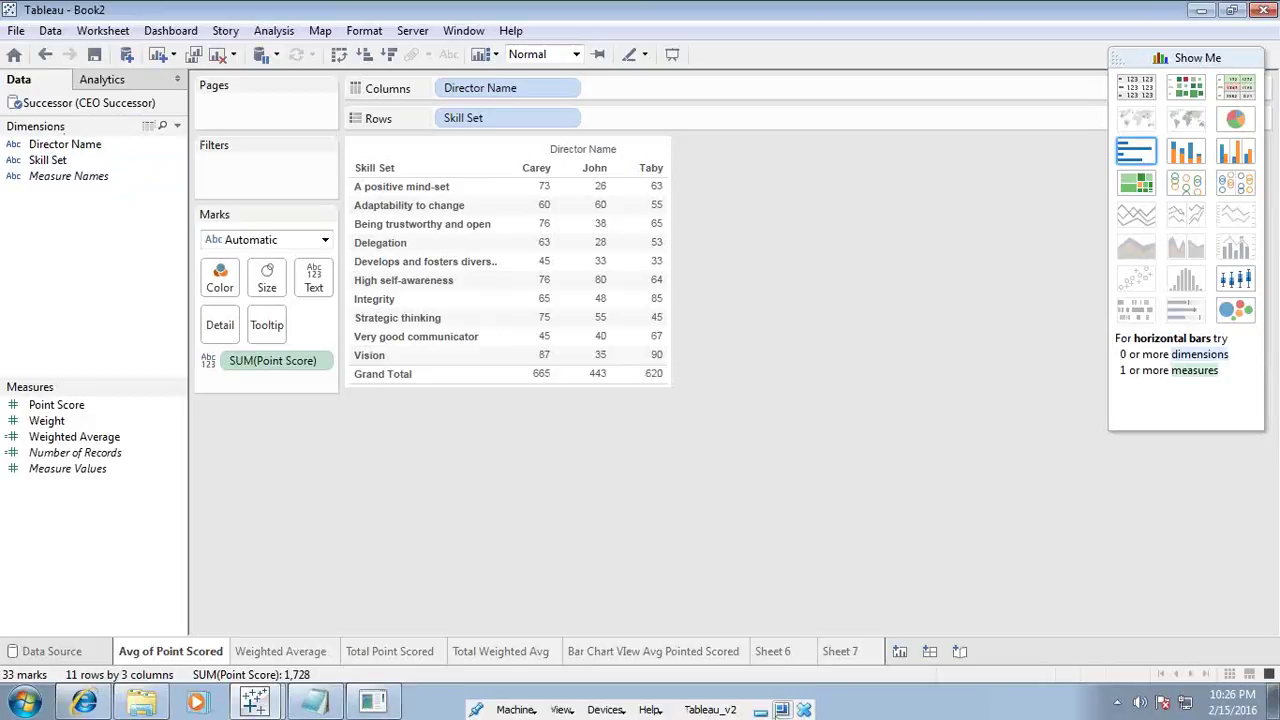
Minimise the Tableau virtual machine and return to the PowerPoint slide show at the CEO Successors and Their Skill Set slide.
left_click(760, 710)
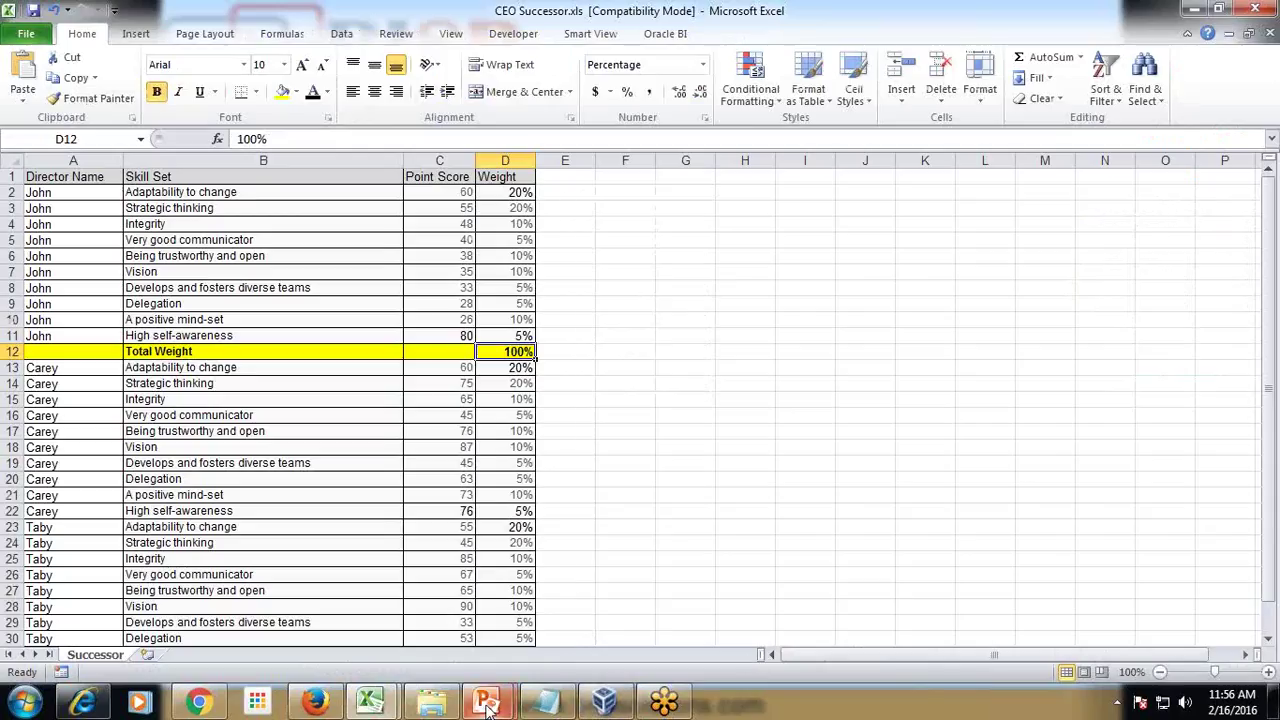
mouse_move(486, 703)
left_click(538, 618)
left_click(568, 592)
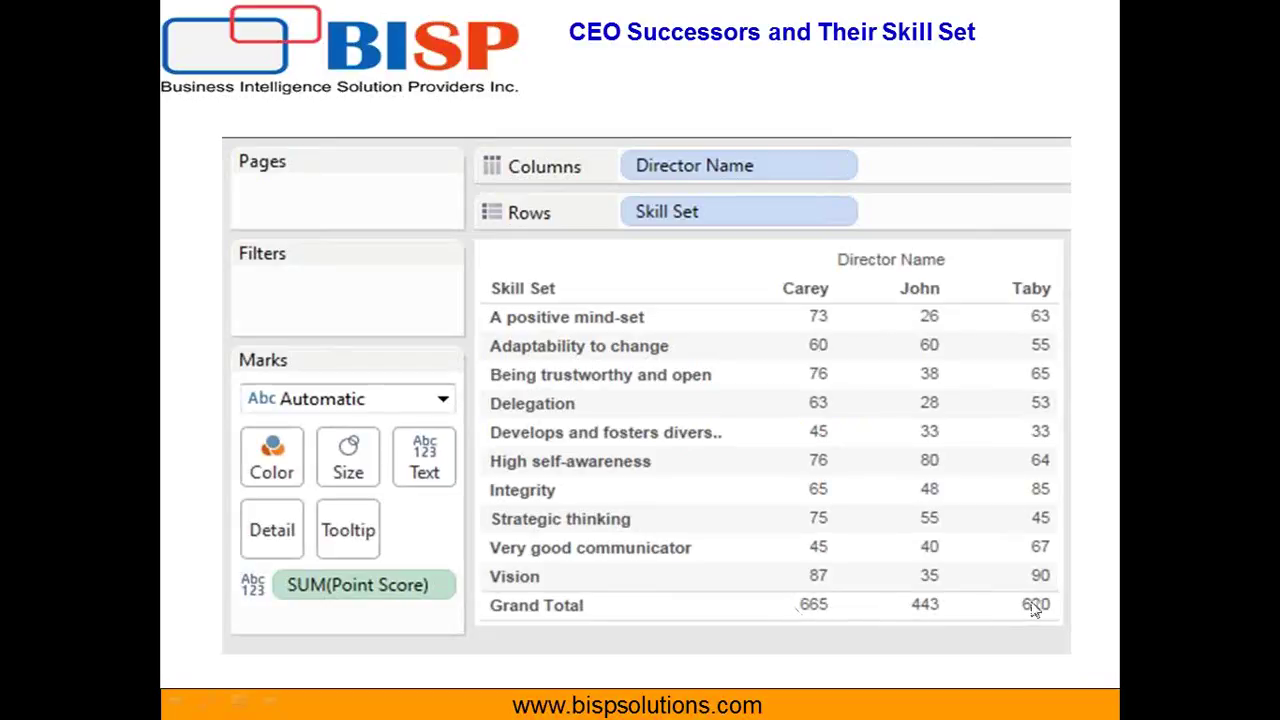
Advance the slide show to the Weighted Average slide, revisiting the skill set slide once.
left_click(981, 619)
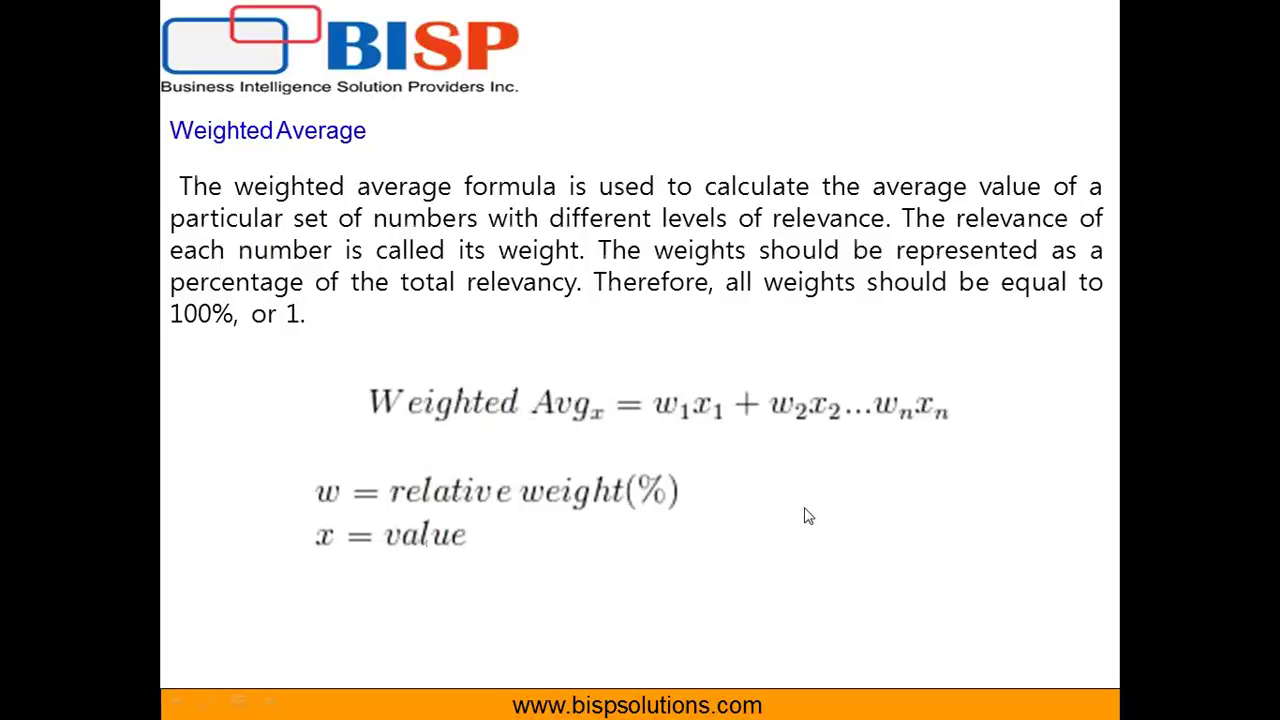
key("Left")
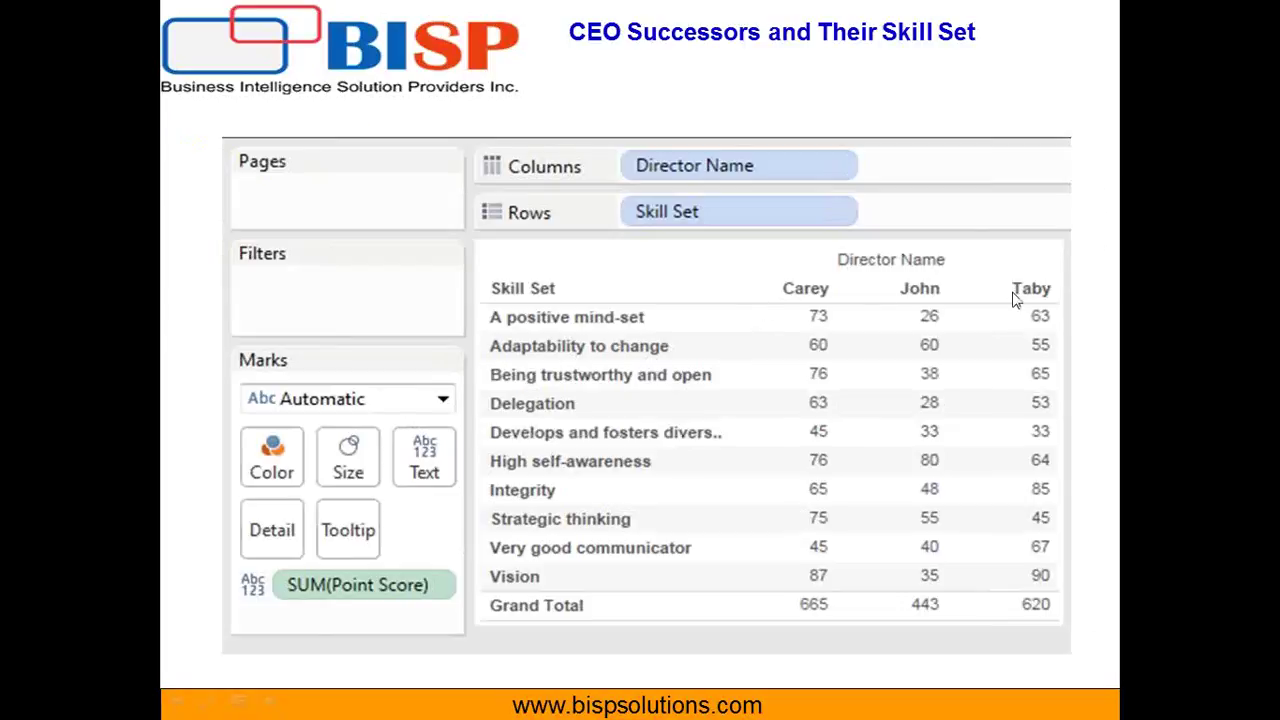
left_click(968, 340)
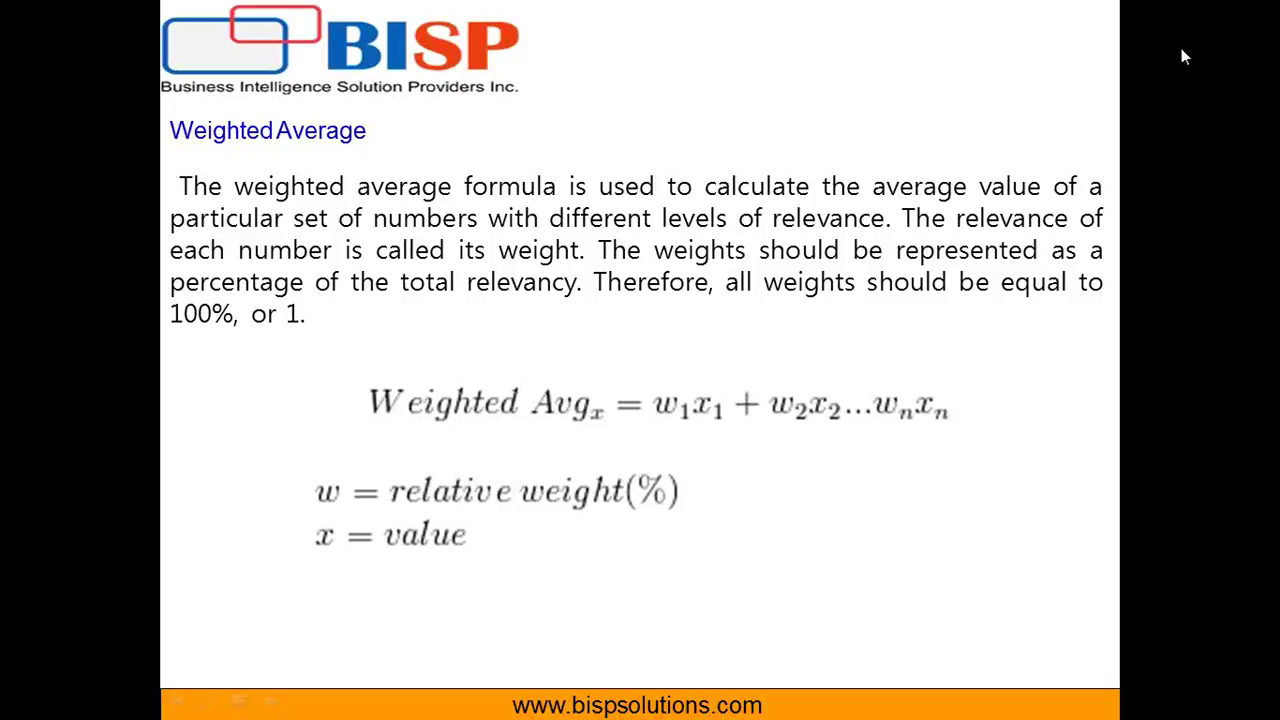
Mark the key phrases of the weighted average definition with the pen, circling "relevance" and underlining "its weight" and "total relevancy", and erase all the ink.
key("ctrl+p")
left_click_drag(704, 198, 1008, 200)
left_click_drag(183, 232, 488, 234)
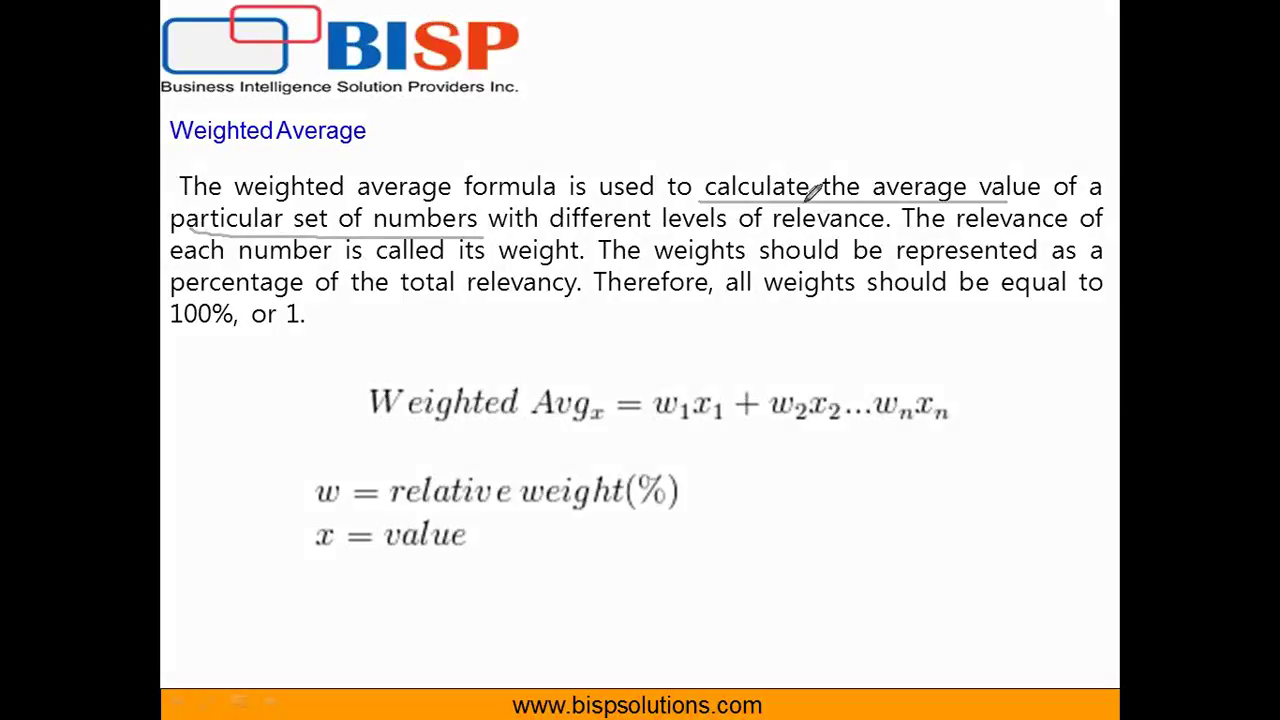
mouse_move(772, 208)
left_mouse_down()
mouse_move(841, 240)
mouse_move(900, 210)
left_mouse_up()
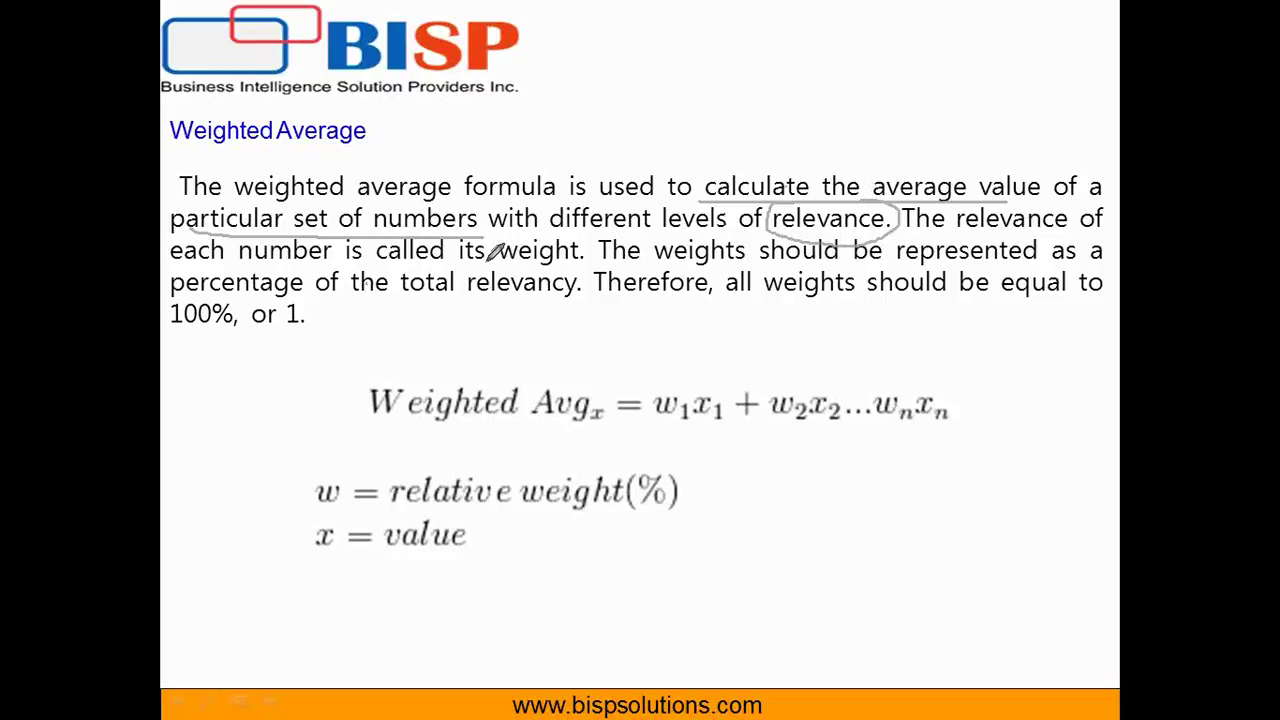
left_click_drag(462, 262, 583, 262)
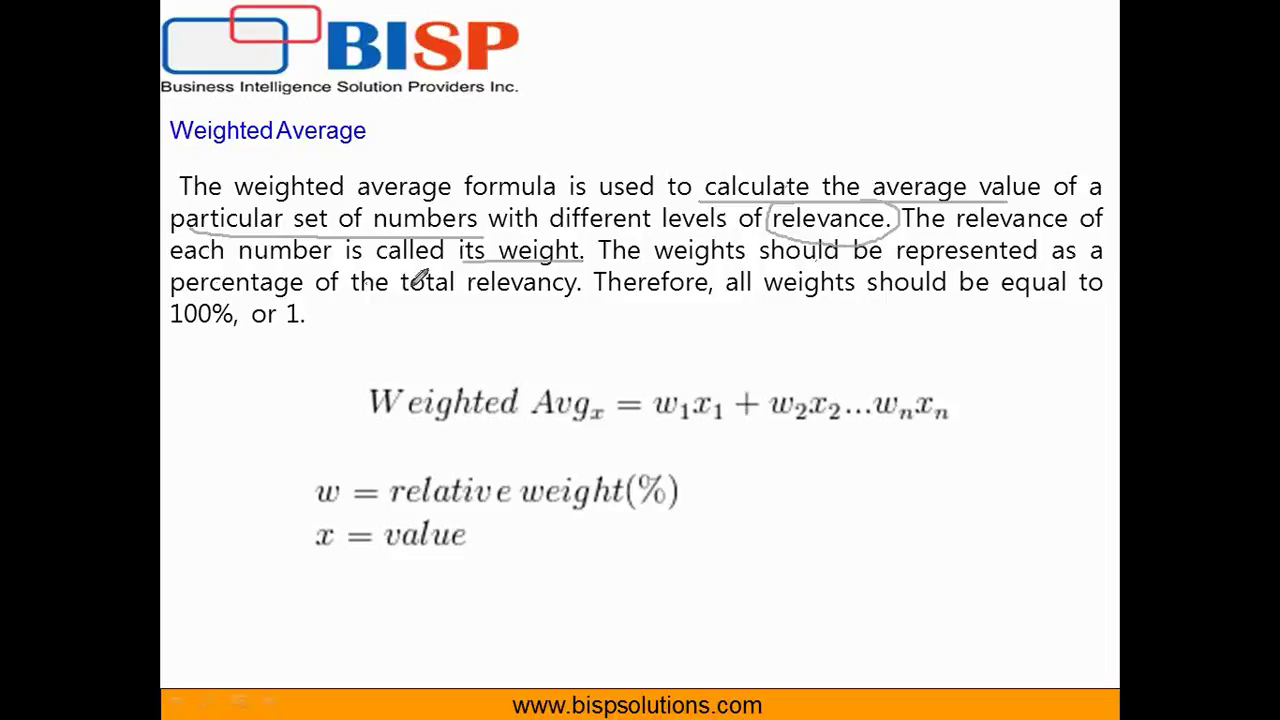
left_click_drag(398, 294, 592, 293)
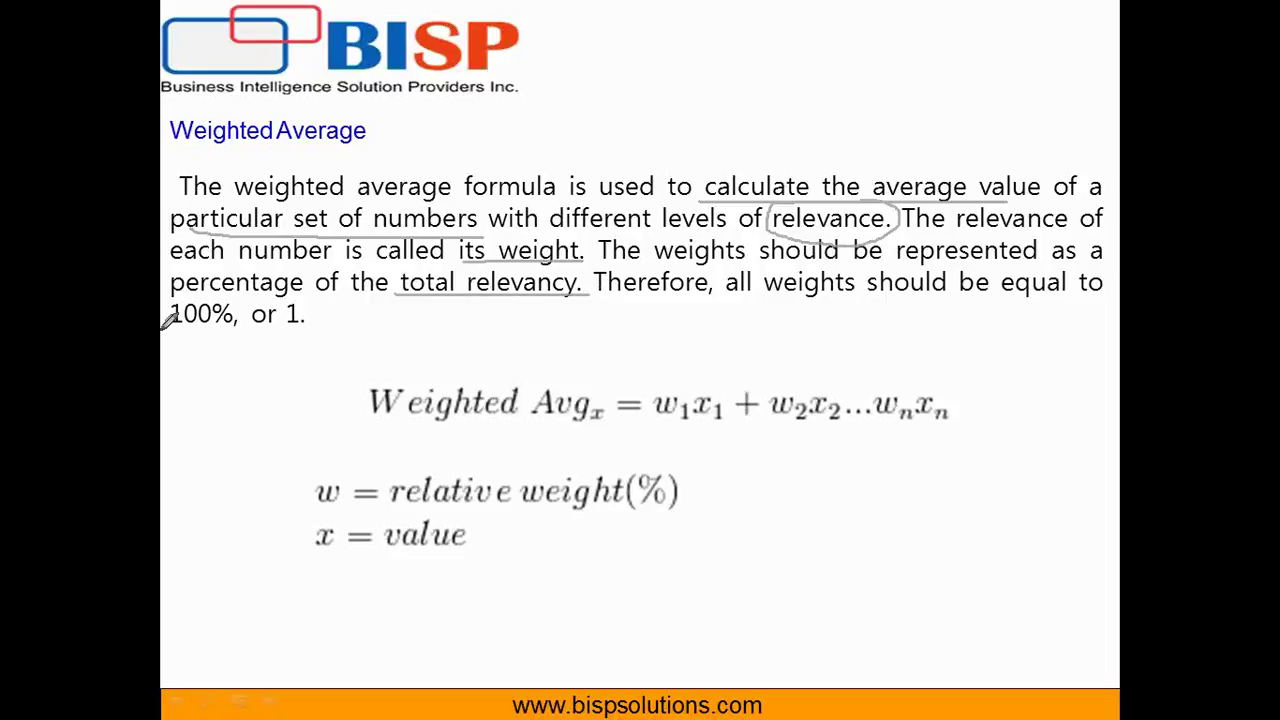
mouse_move(152, 333)
left_mouse_down()
mouse_move(290, 333)
mouse_move(311, 295)
mouse_move(174, 297)
mouse_move(172, 326)
left_mouse_up()
key("e")
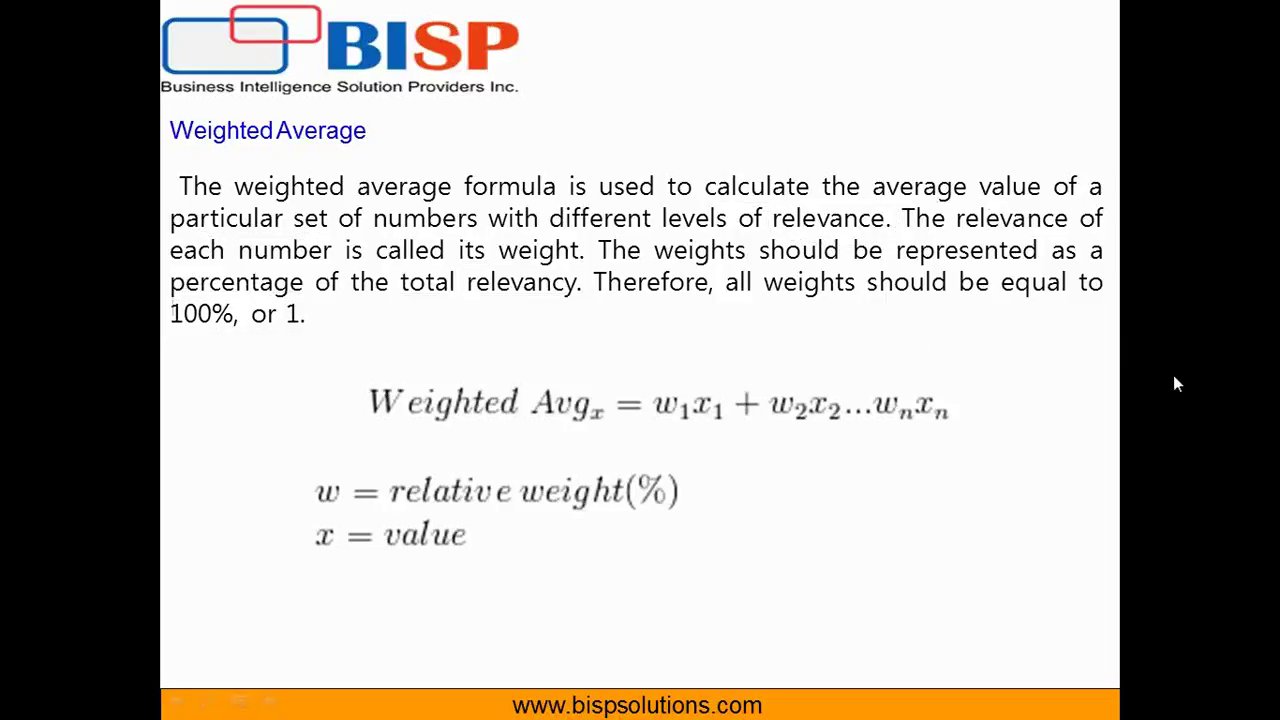
Switch from the slide show back to the CEO Successor.xls workbook in Excel.
key("ctrl+p")
key("super")
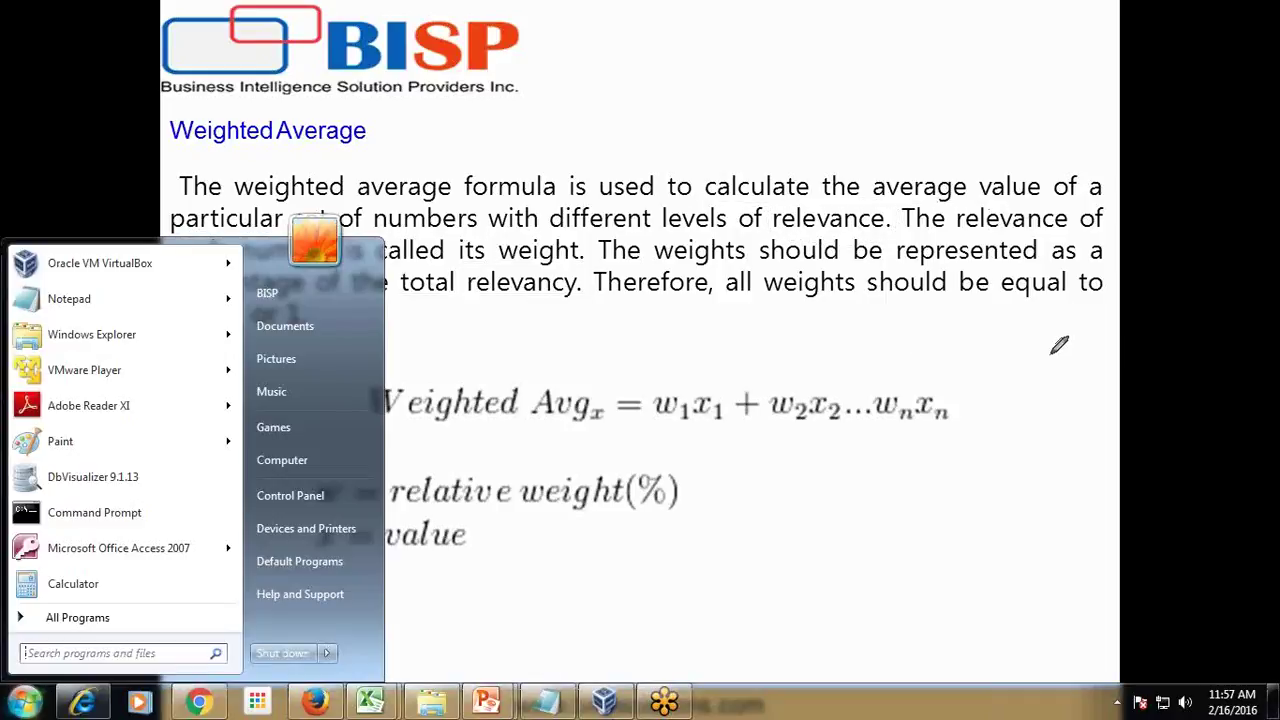
key("Escape")
mouse_move(370, 700)
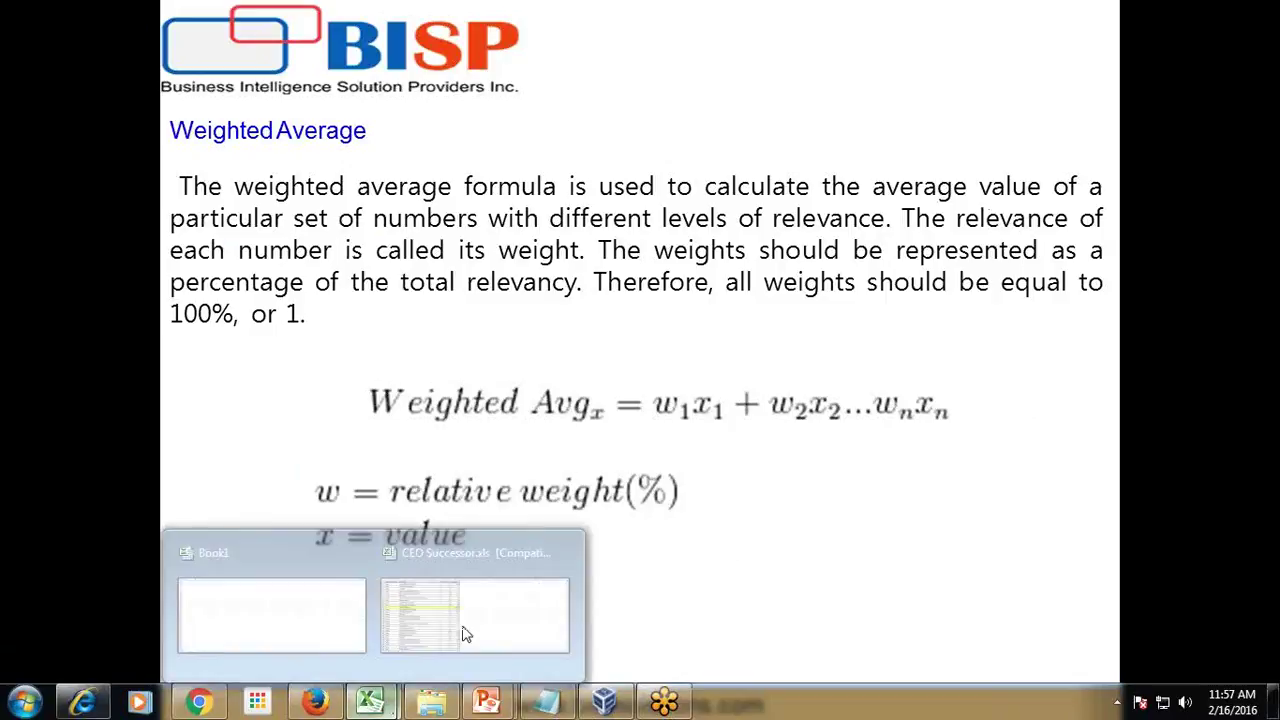
left_click(503, 586)
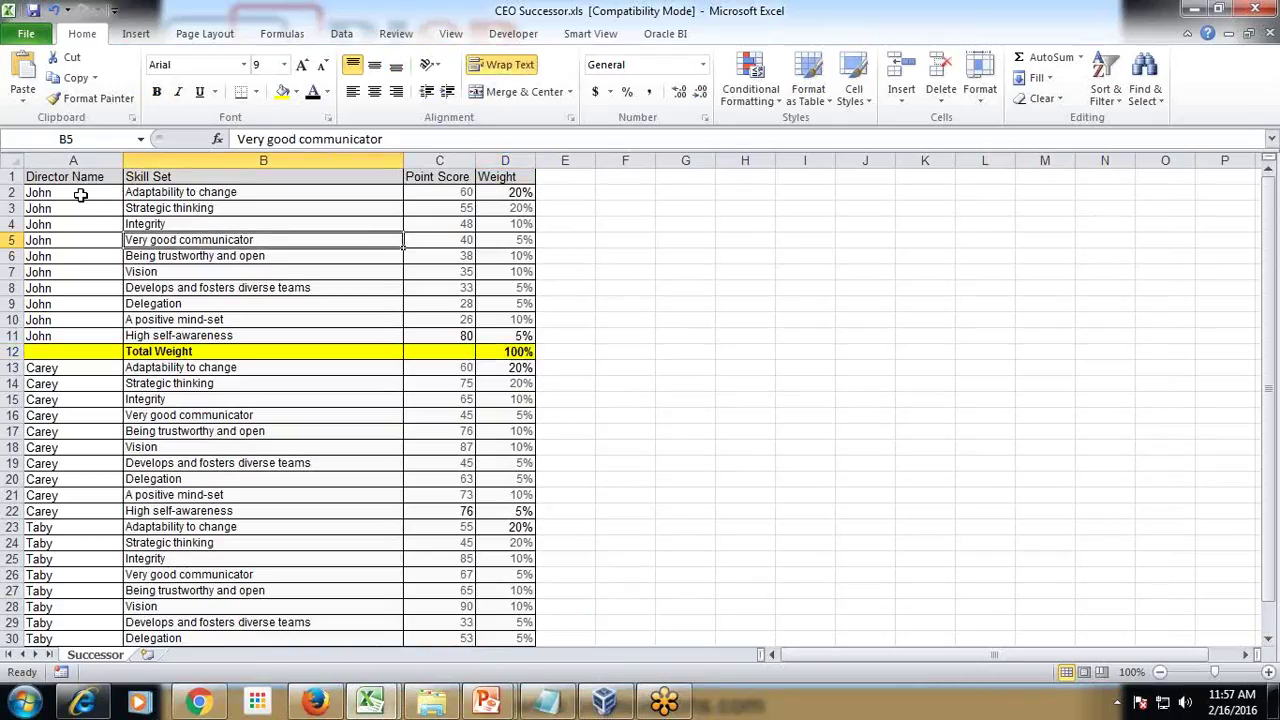
Examine the first director's skills, point scores and weights in rows 2 to 11 as inputs to the weighted average.
left_click_drag(80, 195, 85, 320)
left_click_drag(246, 194, 263, 303)
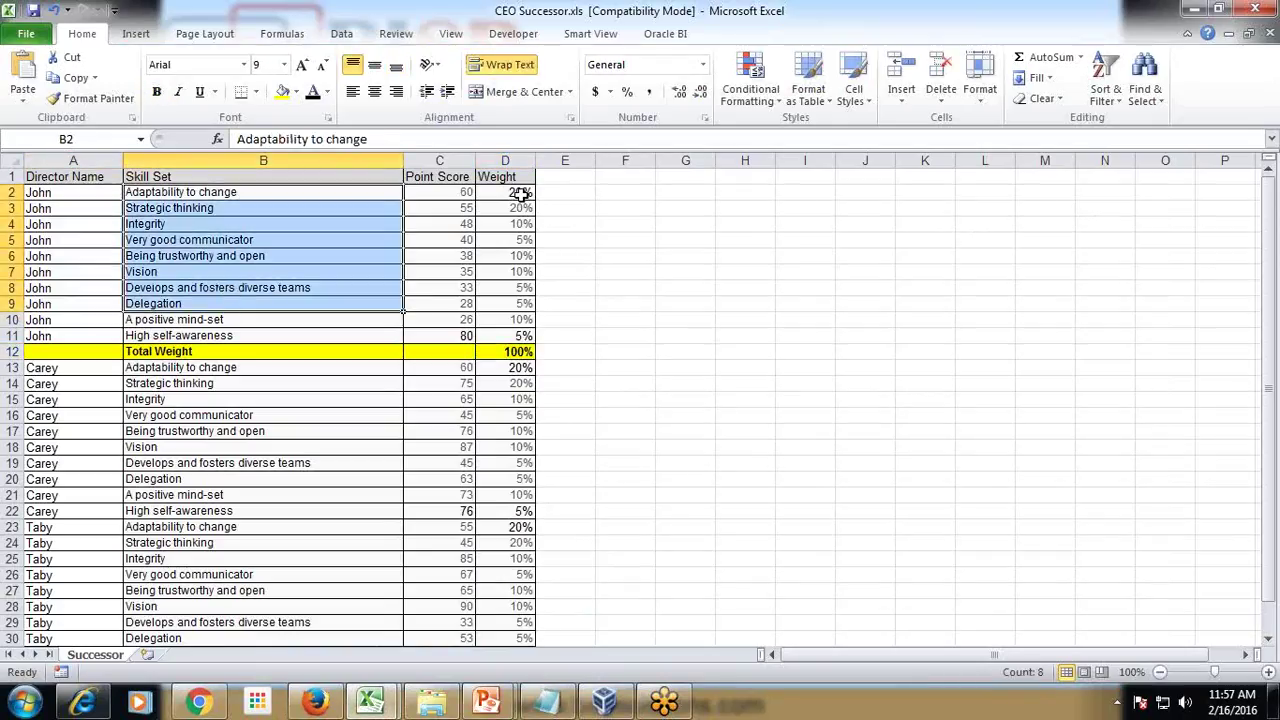
left_click_drag(521, 194, 497, 337)
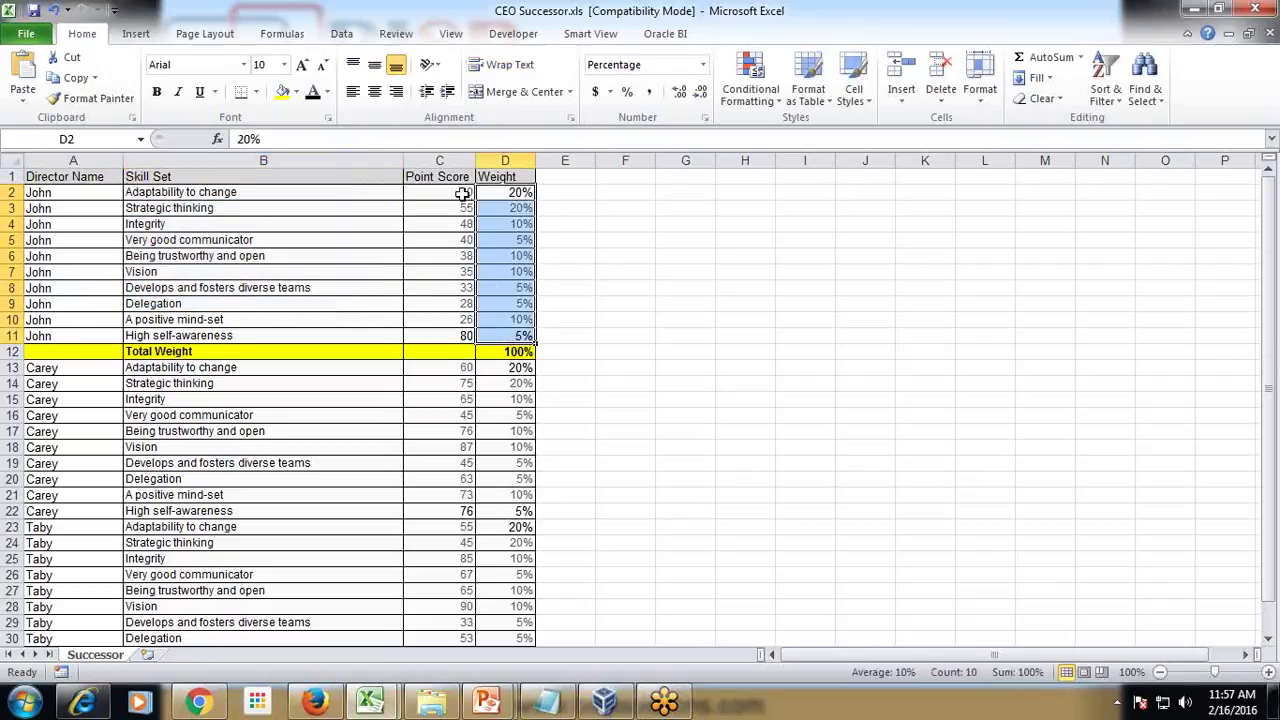
left_click_drag(463, 193, 437, 350)
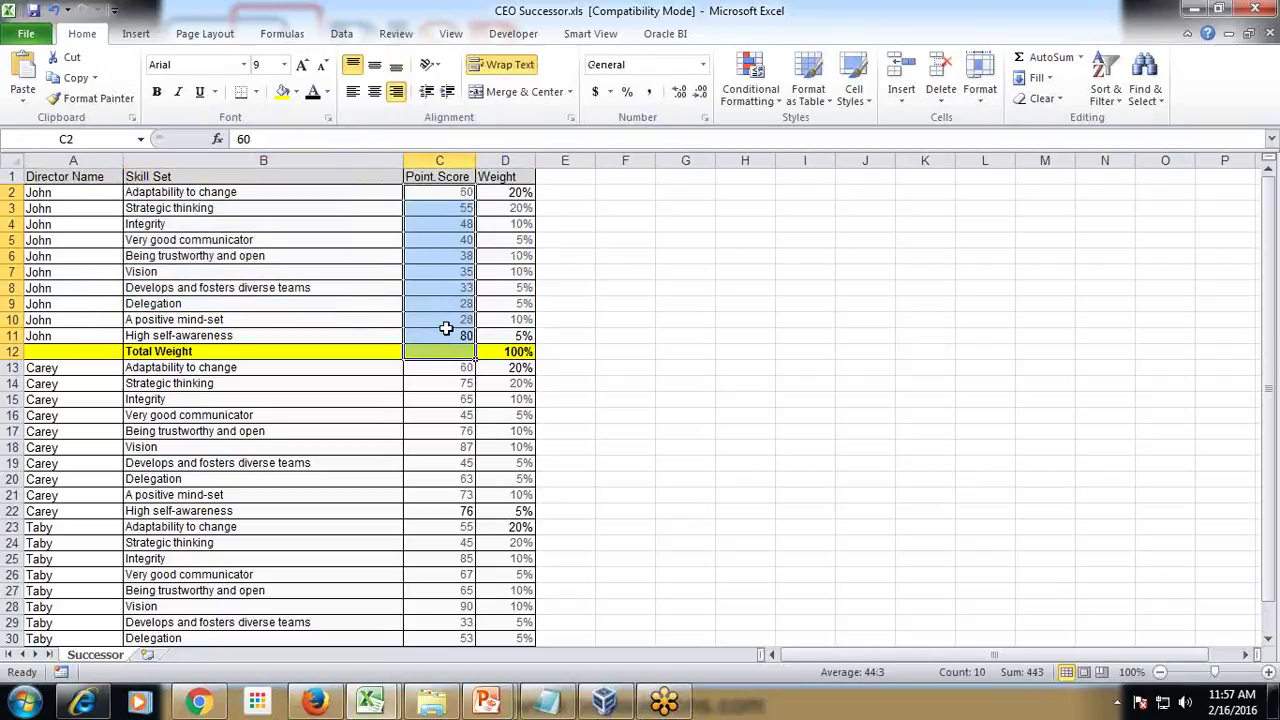
left_click(446, 328)
left_click_drag(520, 193, 505, 333)
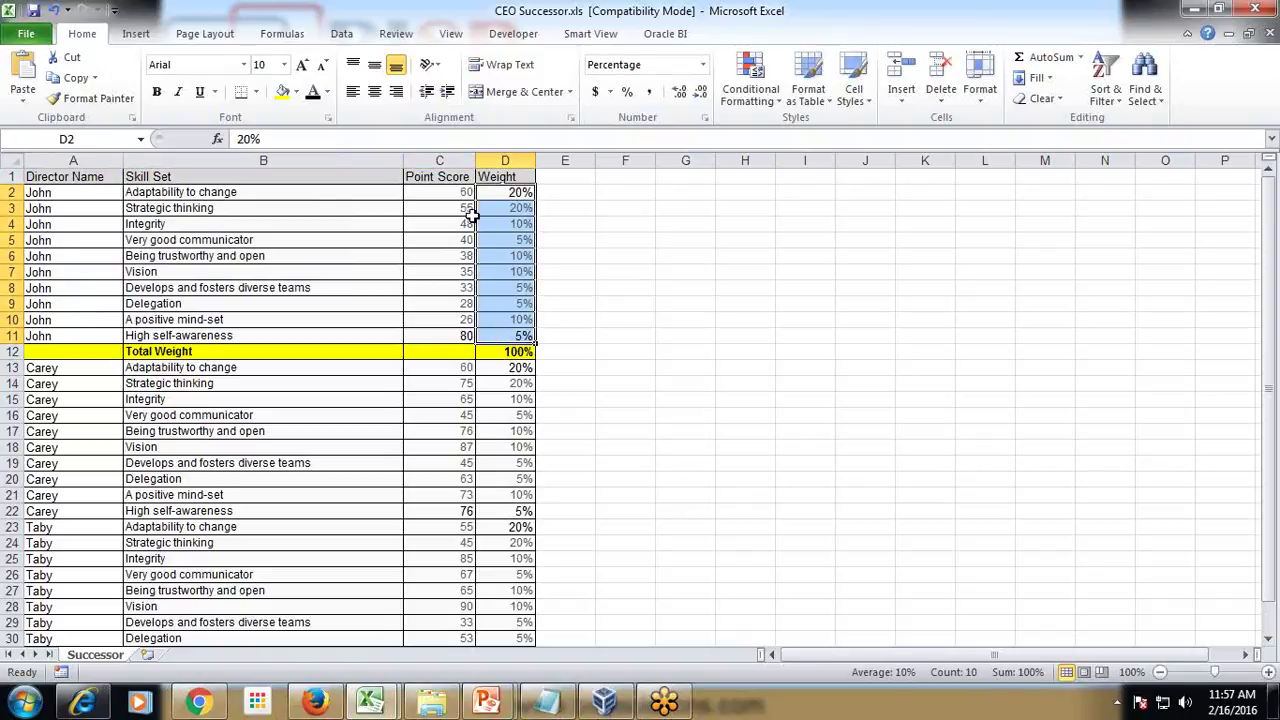
left_click_drag(453, 190, 437, 350)
left_click_drag(529, 192, 514, 334)
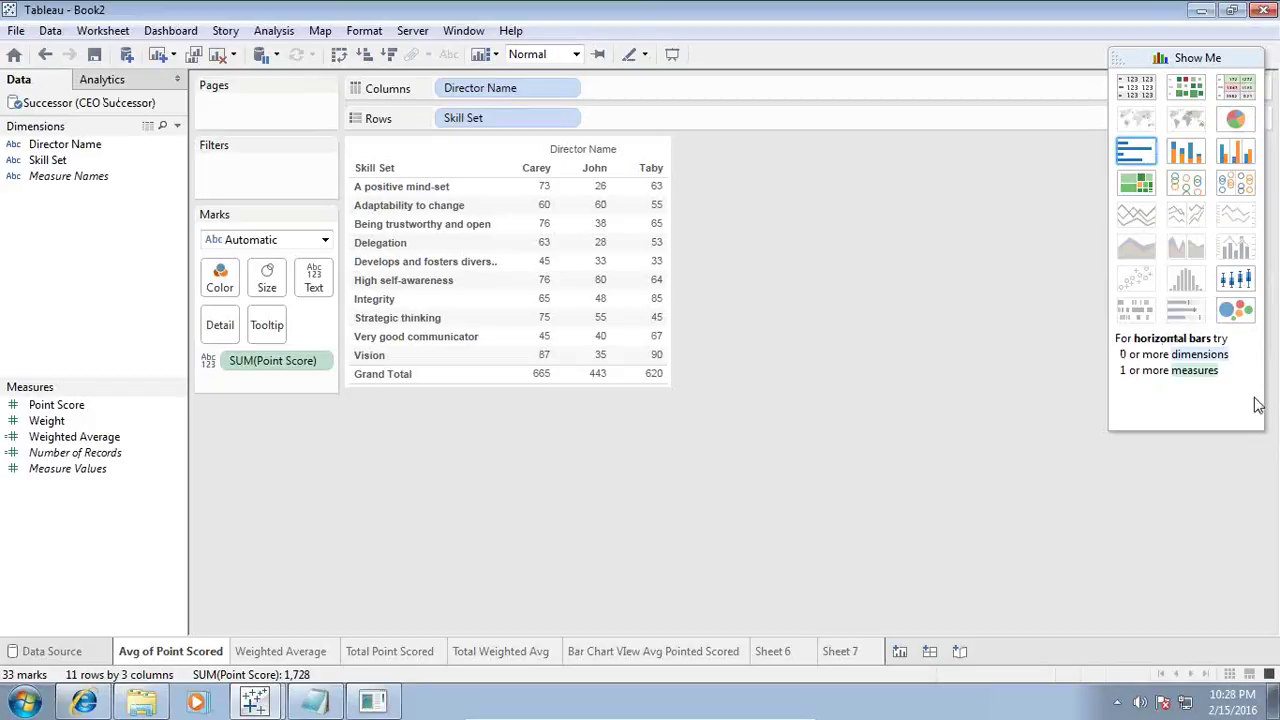
Create a new workbook and connect it to the CEO Successor Excel file in the C: drive's Data folder.
key("ctrl+n")
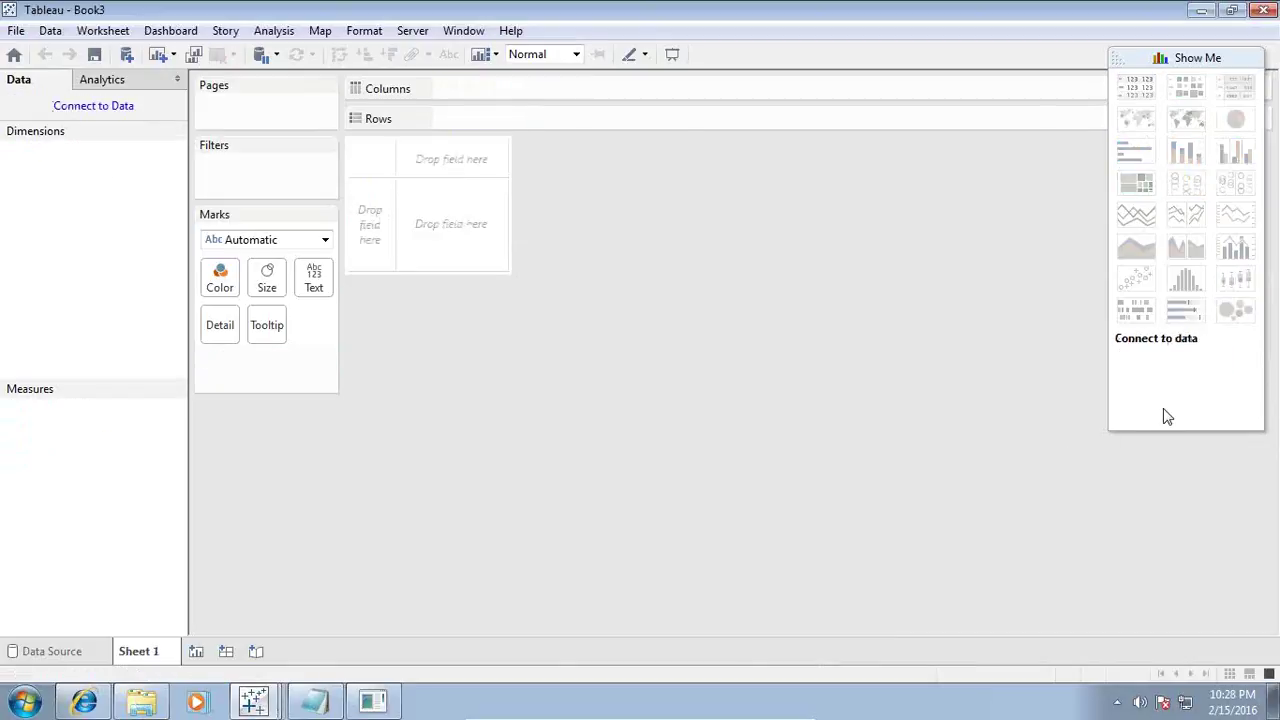
left_click(94, 106)
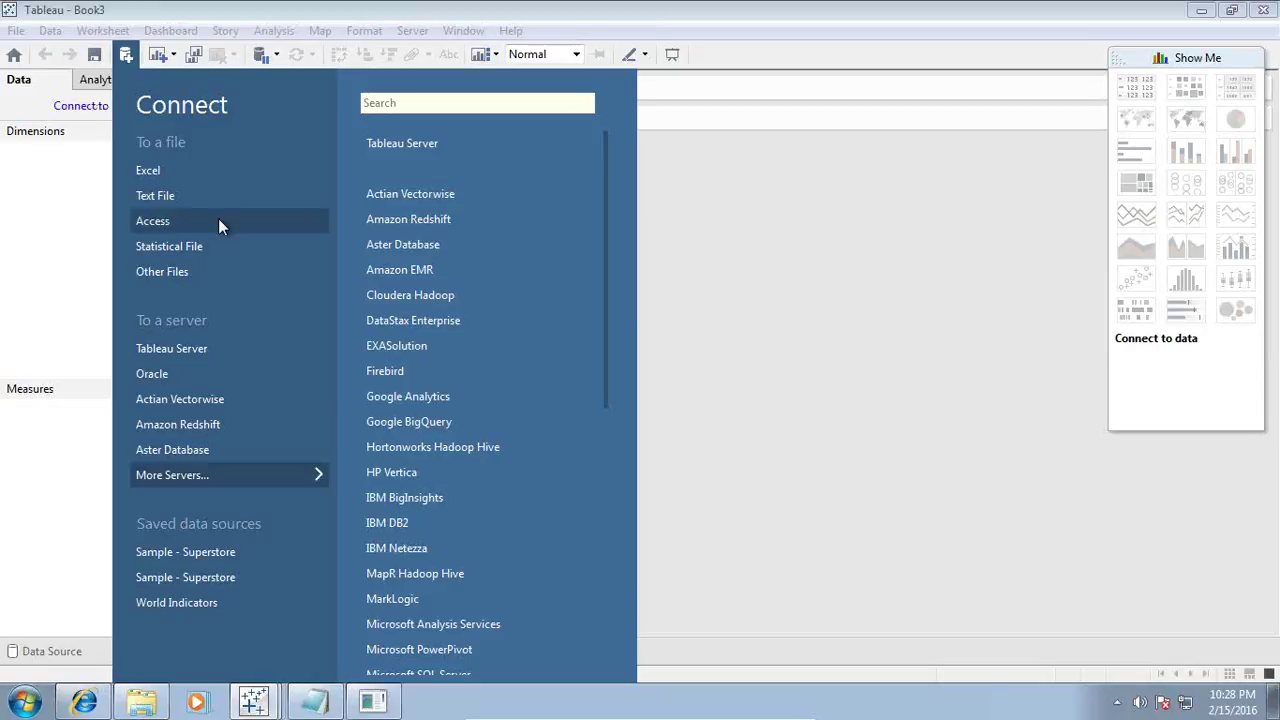
left_click(159, 171)
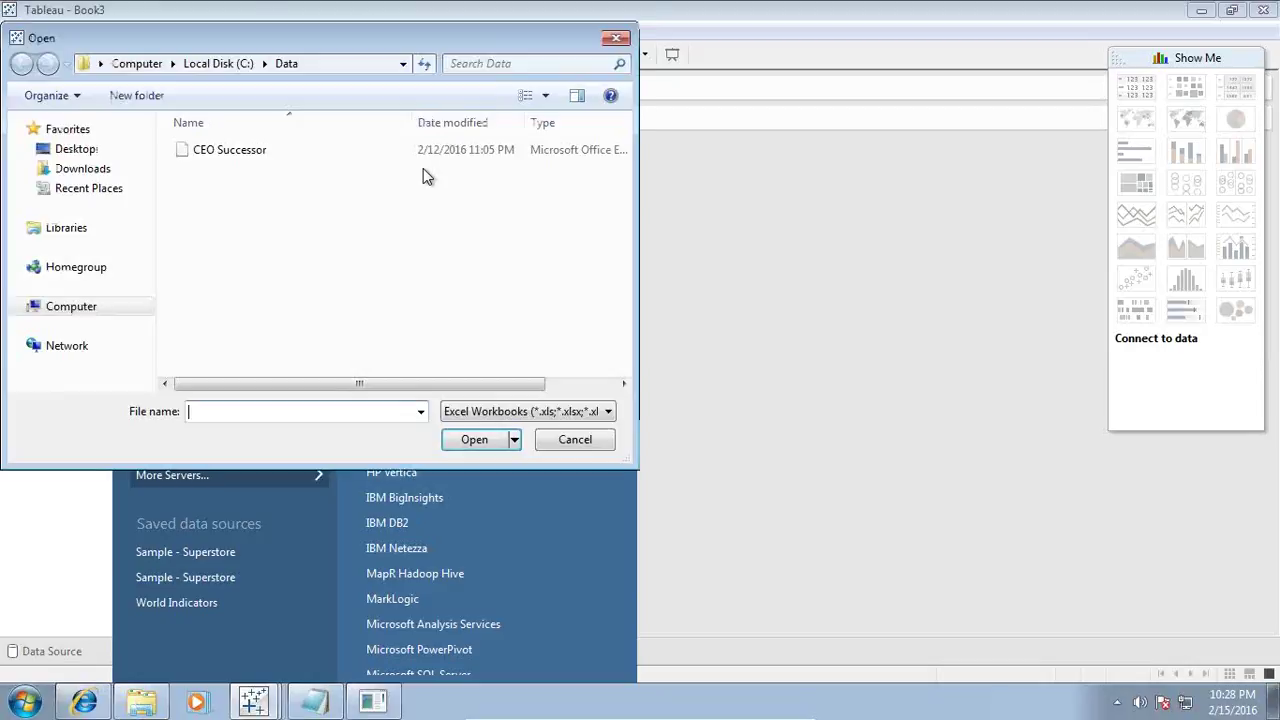
left_click(240, 150)
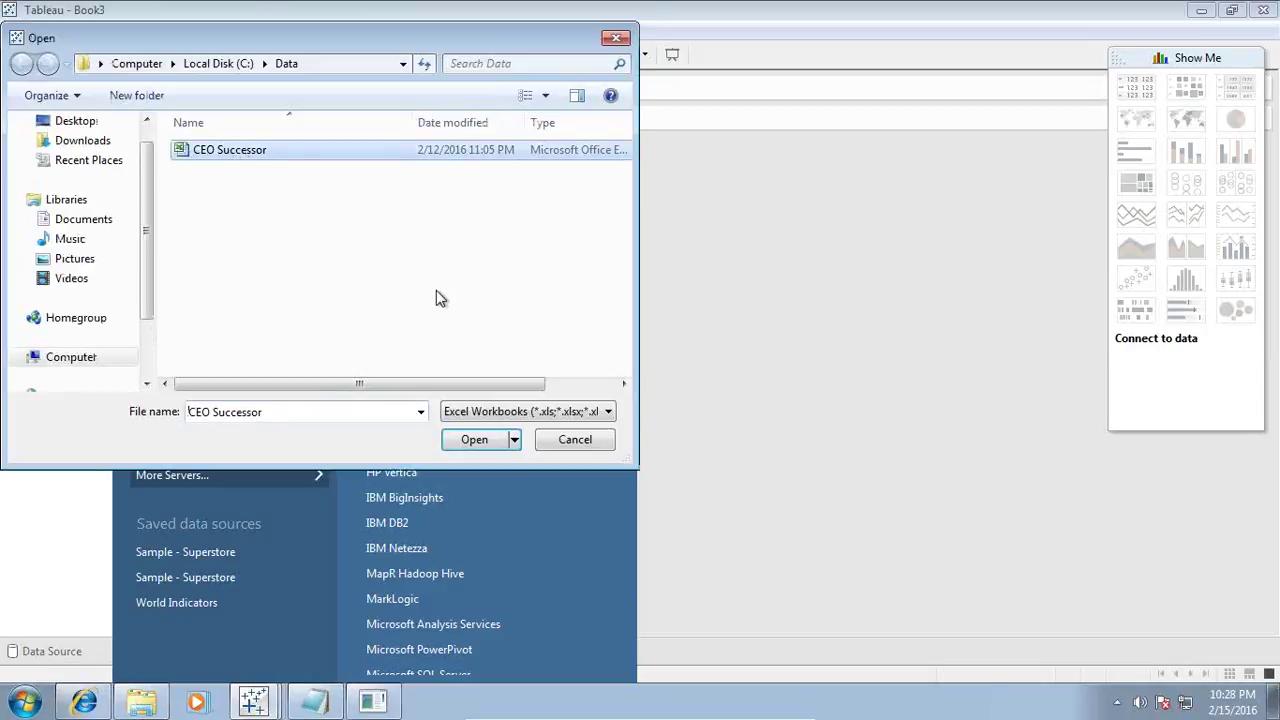
left_click(487, 443)
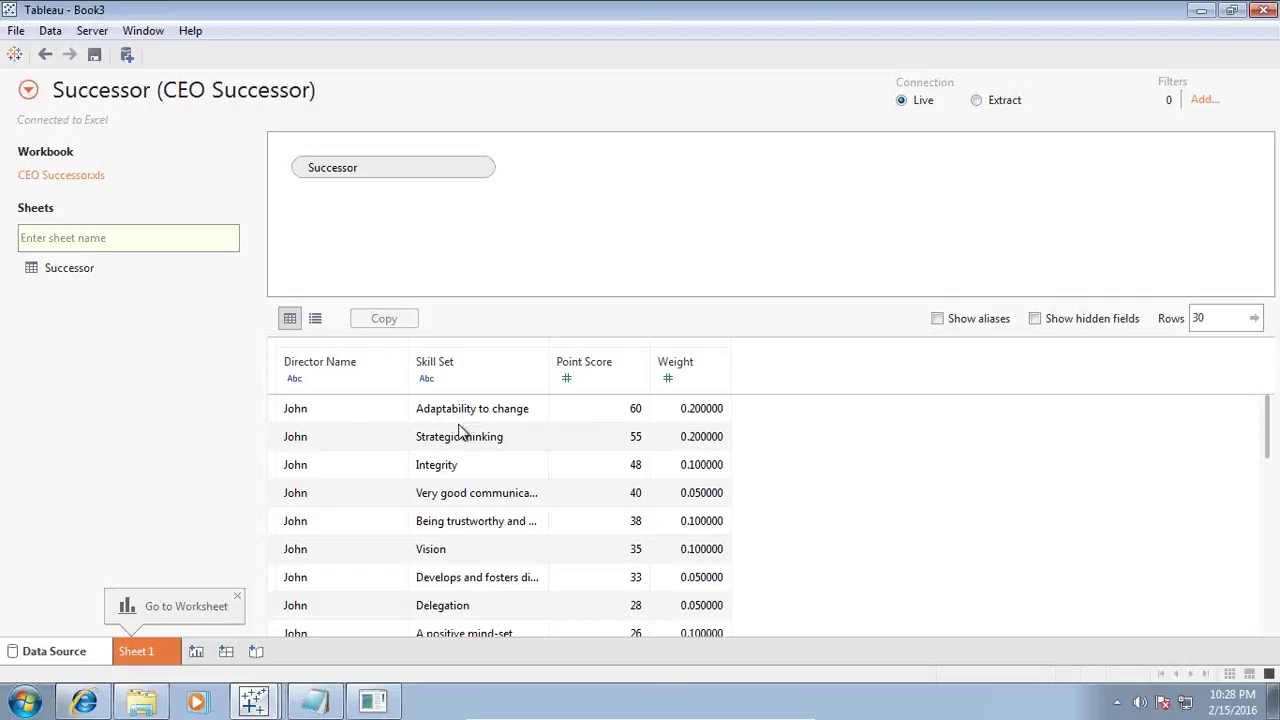
On a new worksheet, build a text table of Weight with Director Name as columns and Skill Set as rows.
left_click(196, 652)
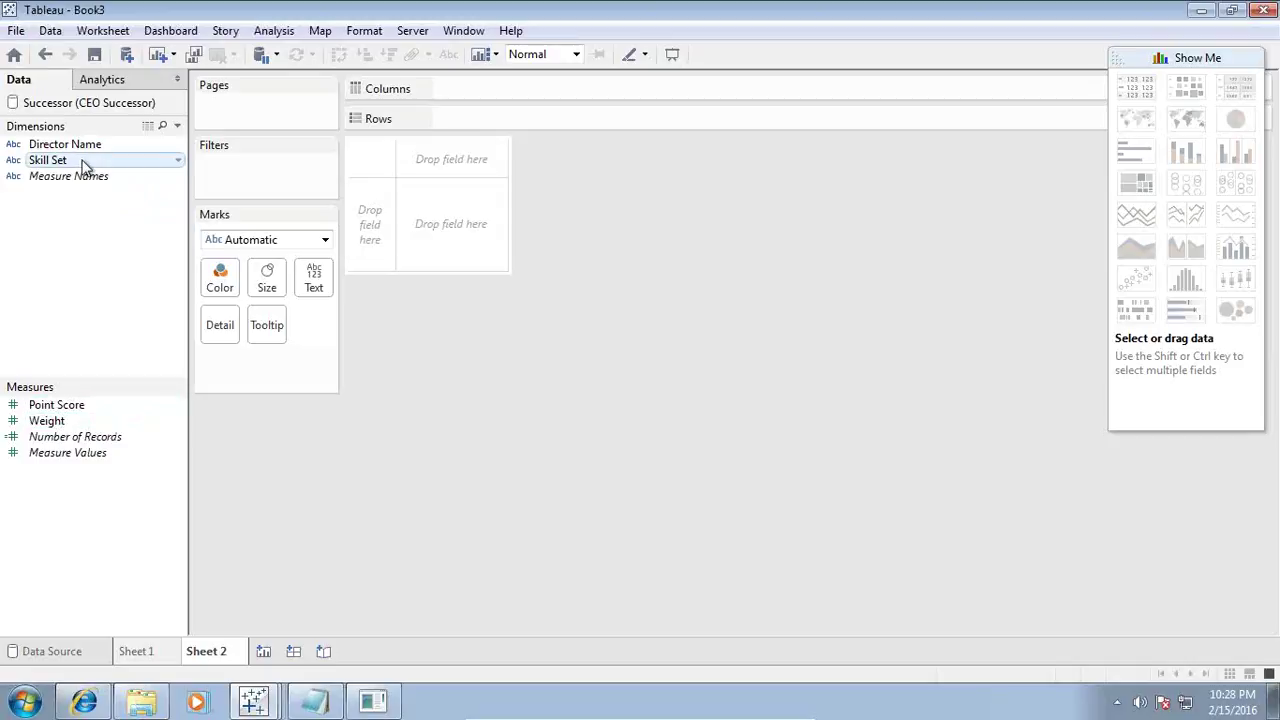
left_click_drag(76, 152, 440, 87)
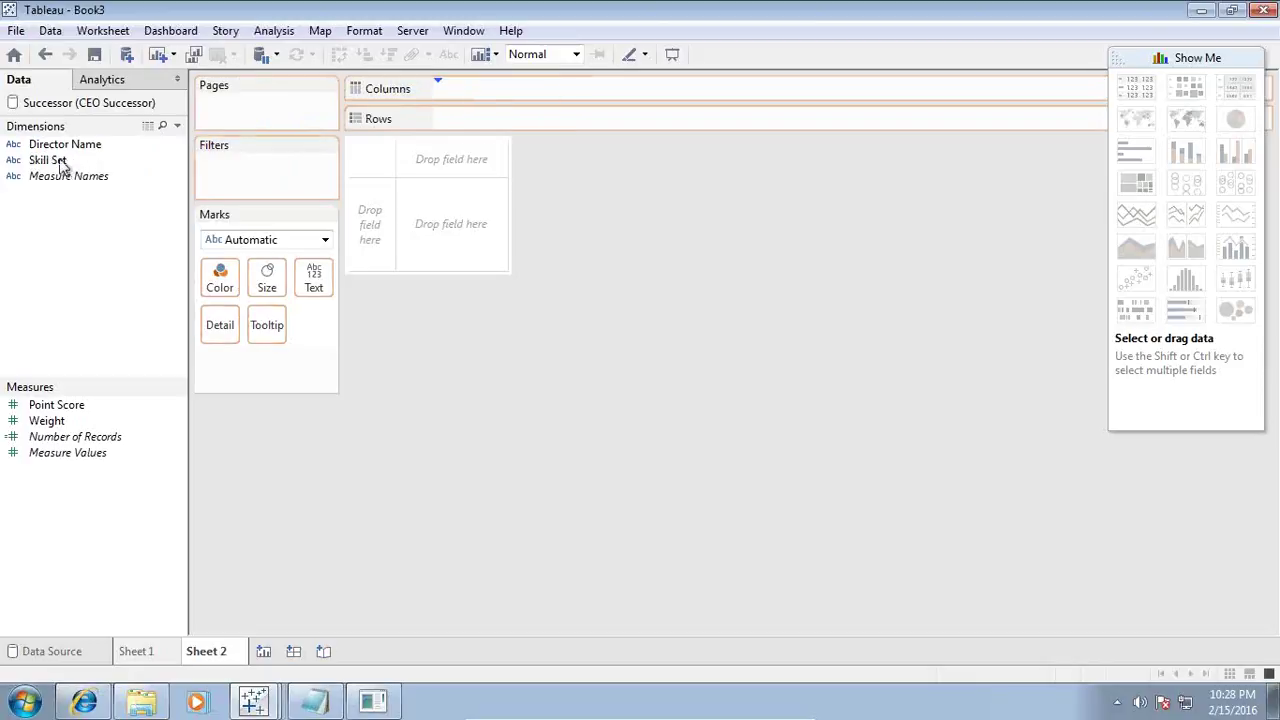
left_click_drag(63, 163, 463, 120)
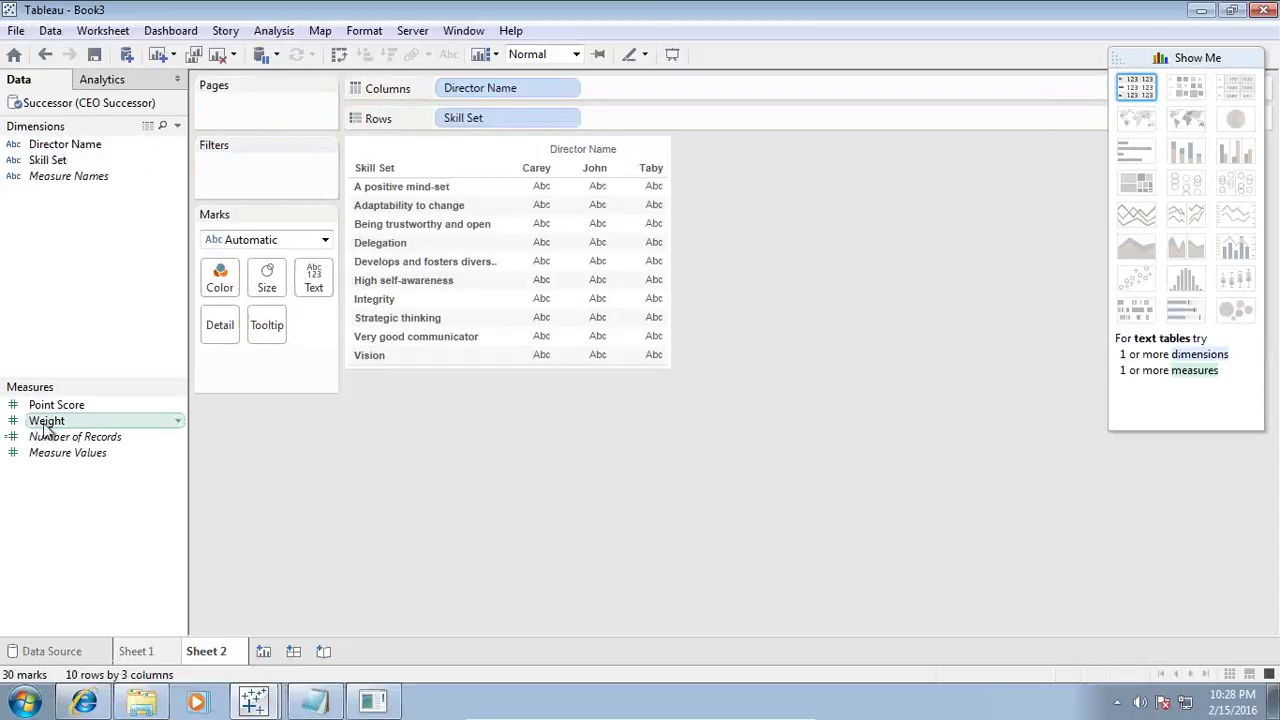
left_click_drag(45, 428, 614, 270)
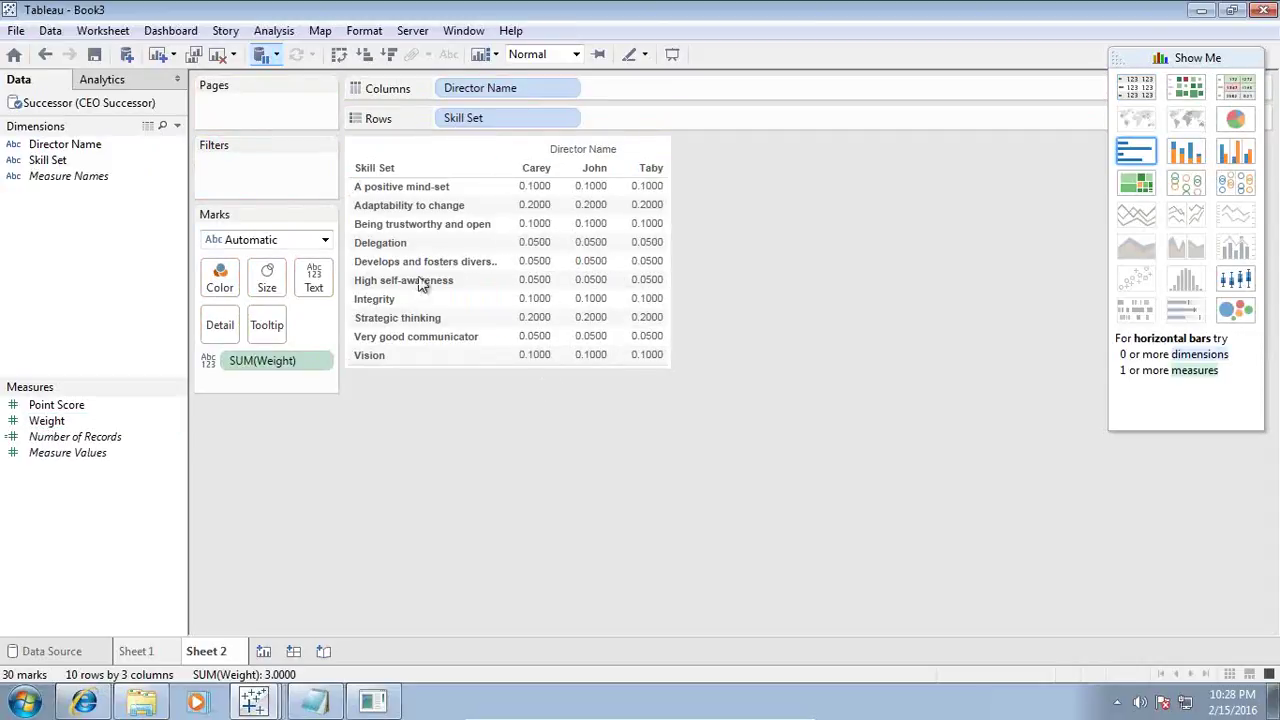
Show both row and column grand totals in the Weight table.
left_click(275, 32)
mouse_move(470, 194)
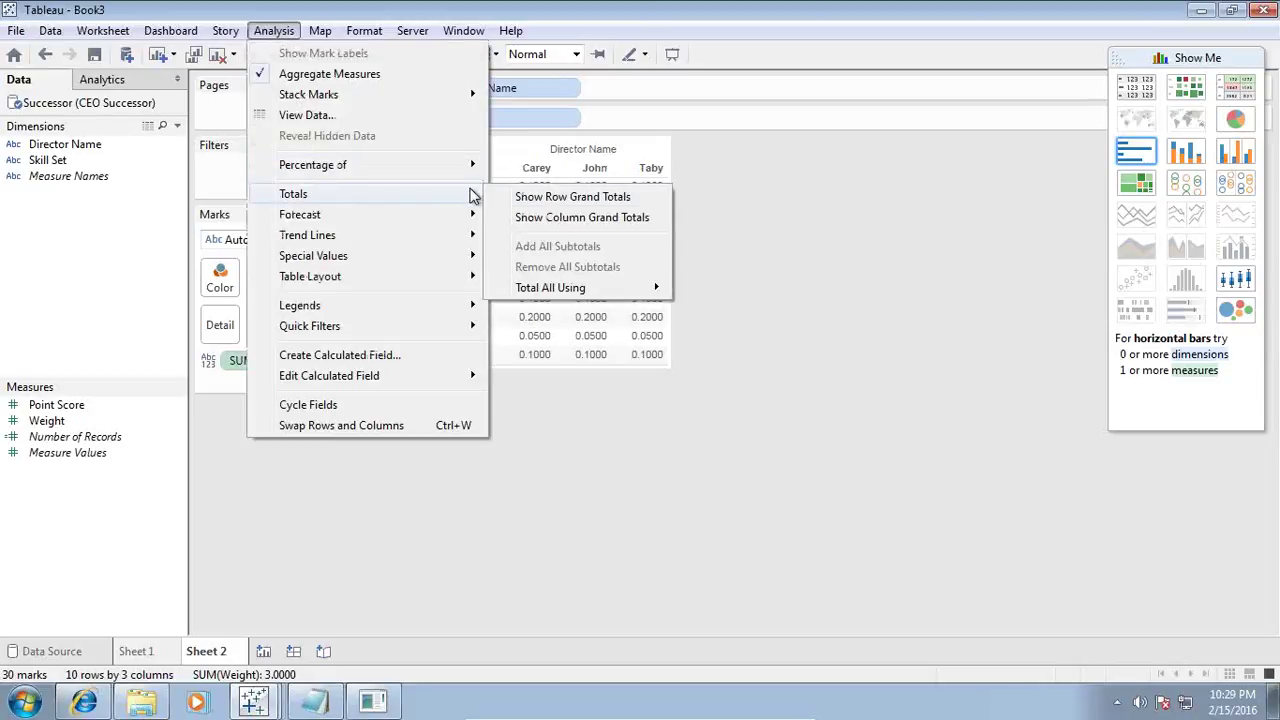
left_click(560, 197)
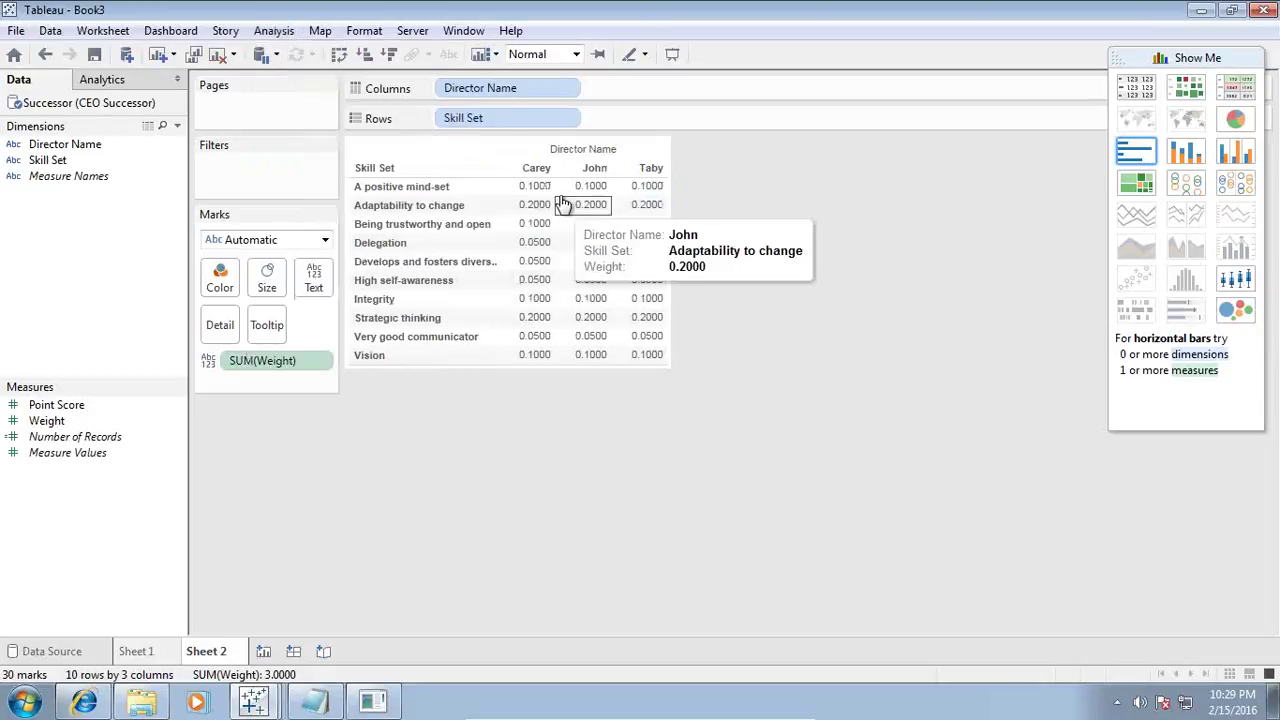
left_click(274, 31)
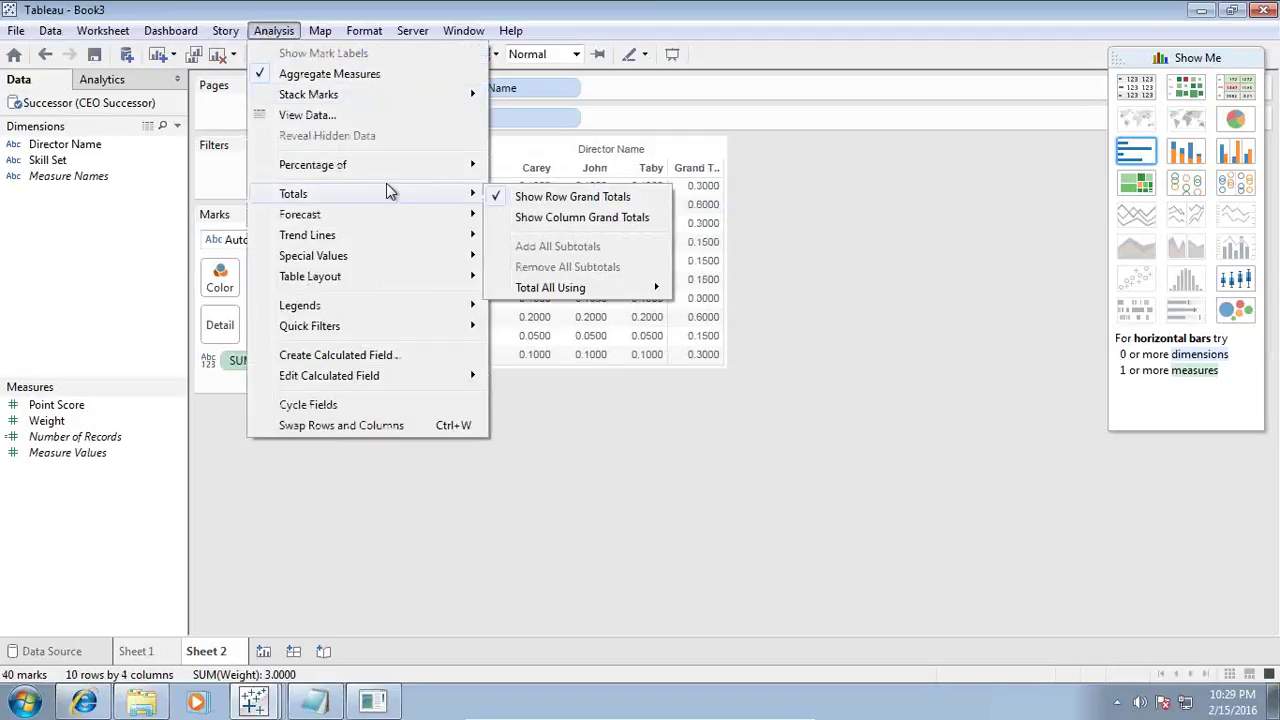
mouse_move(388, 192)
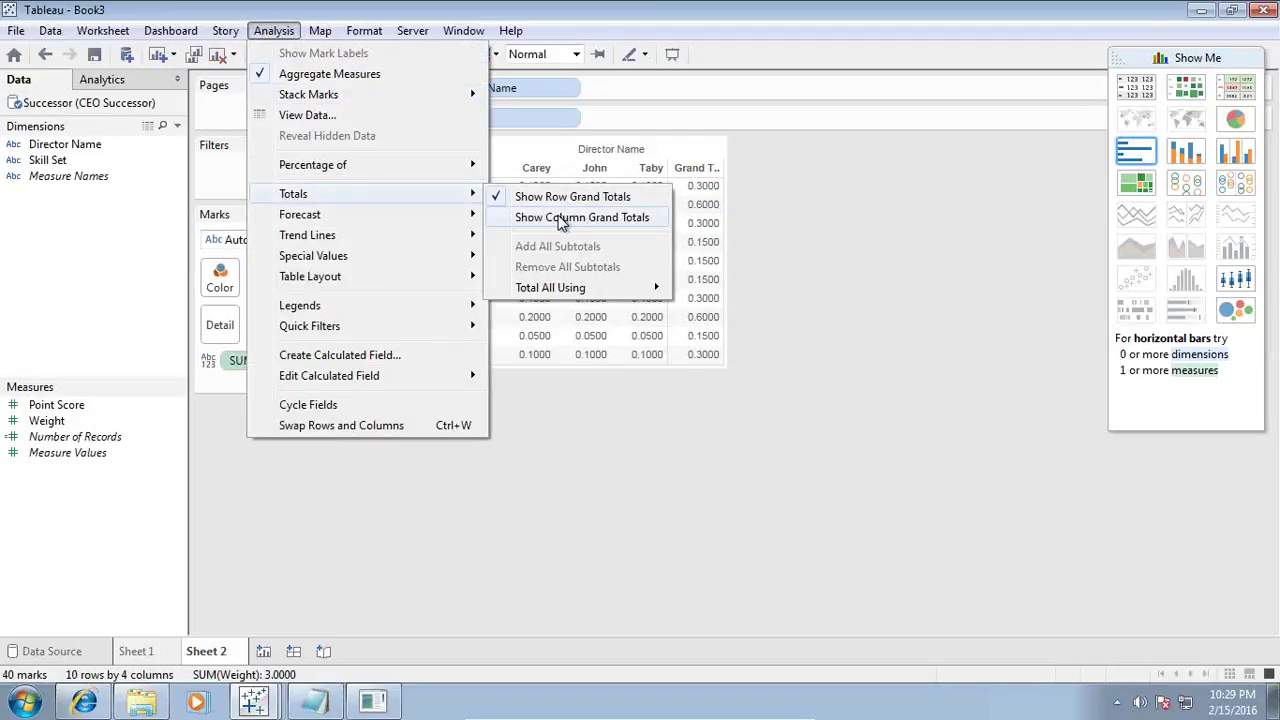
left_click(560, 217)
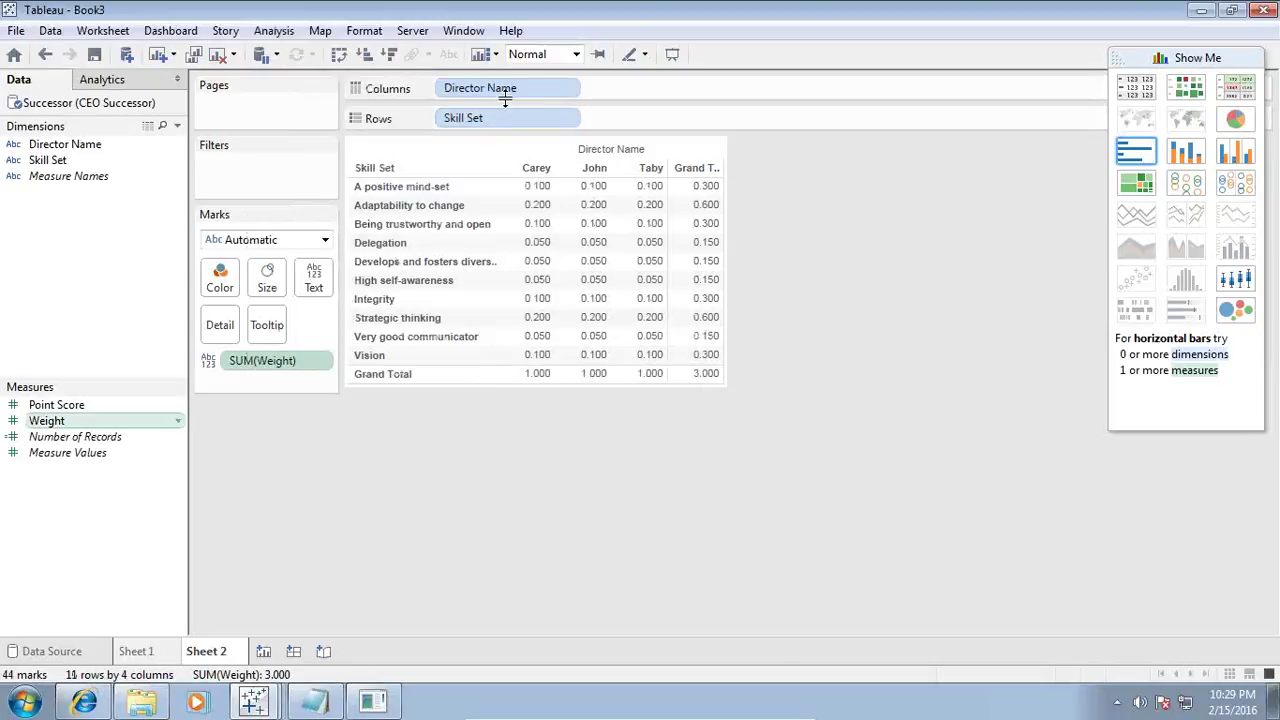
Replace Weight with Point Score in the table and set its aggregation to Average.
left_click_drag(262, 360, 265, 377)
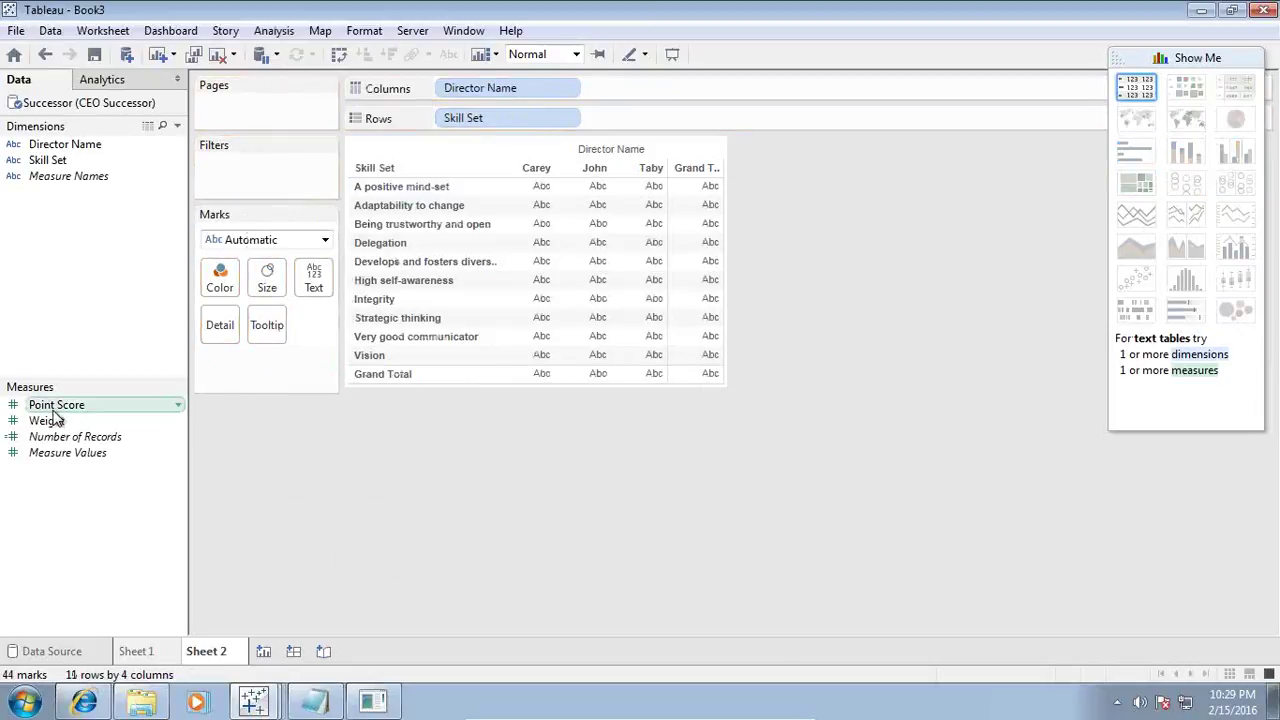
left_click_drag(57, 413, 557, 306)
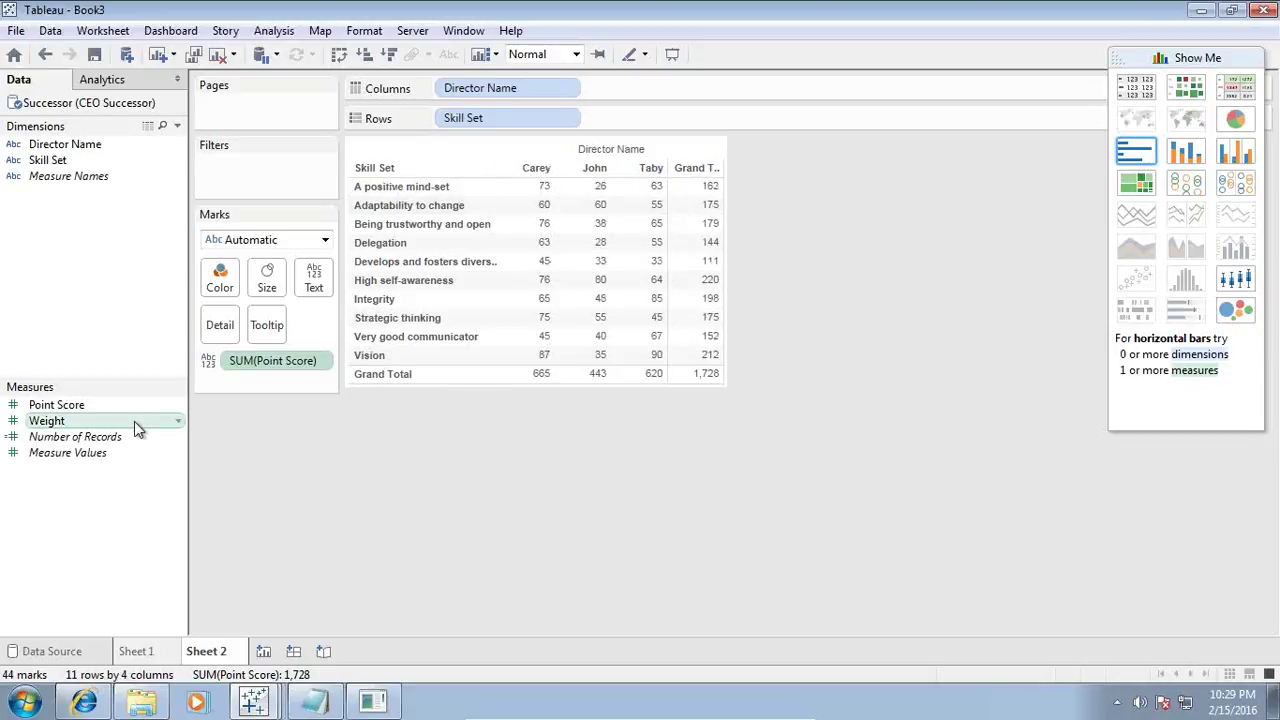
left_click(318, 361)
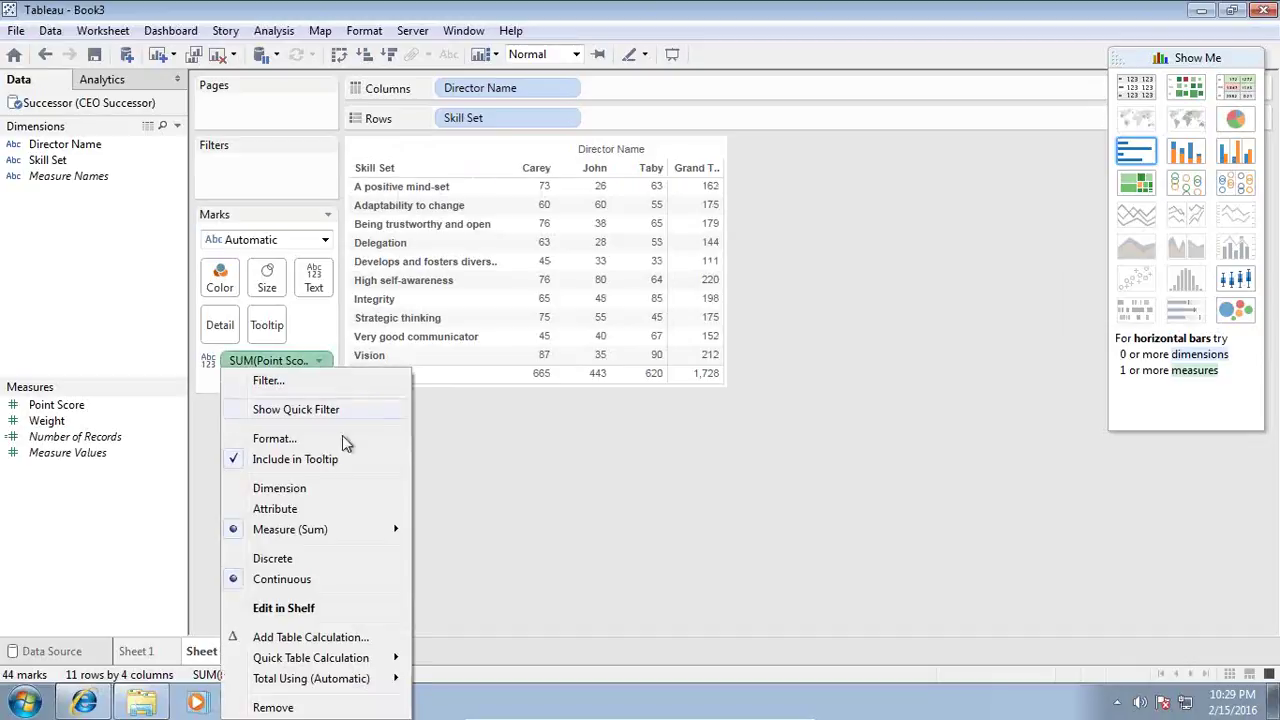
mouse_move(350, 664)
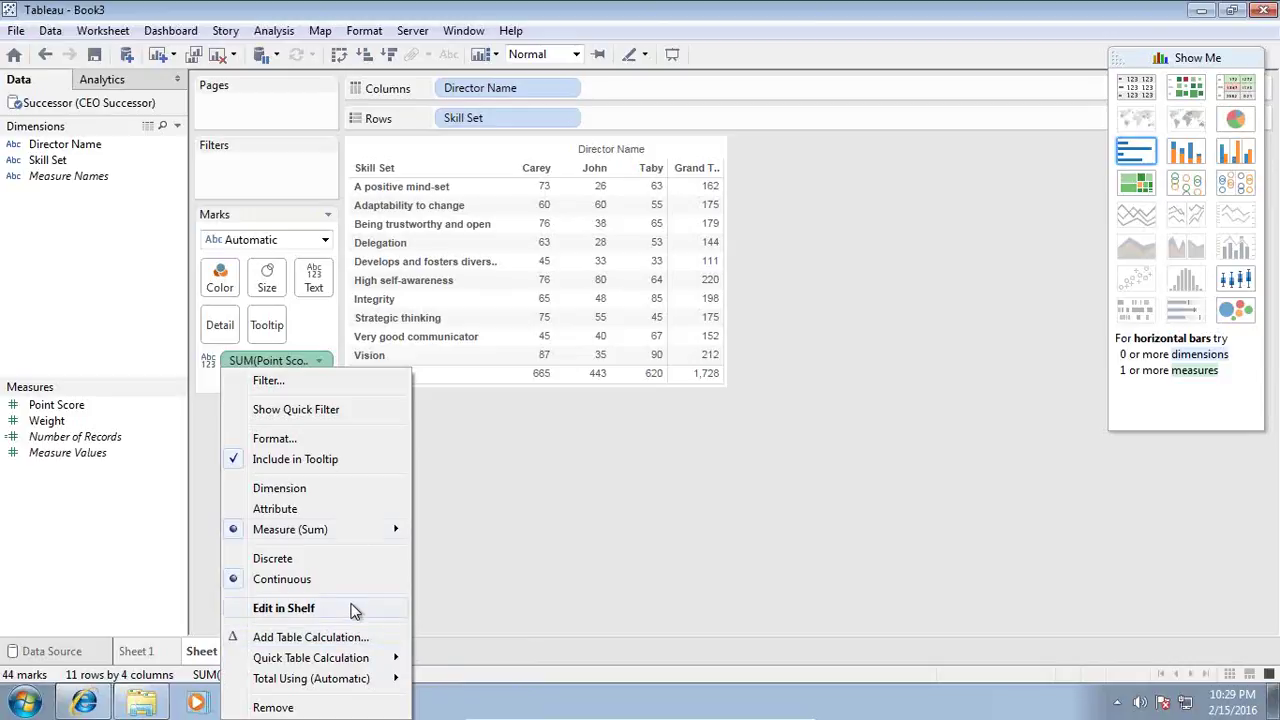
mouse_move(380, 535)
left_click(465, 493)
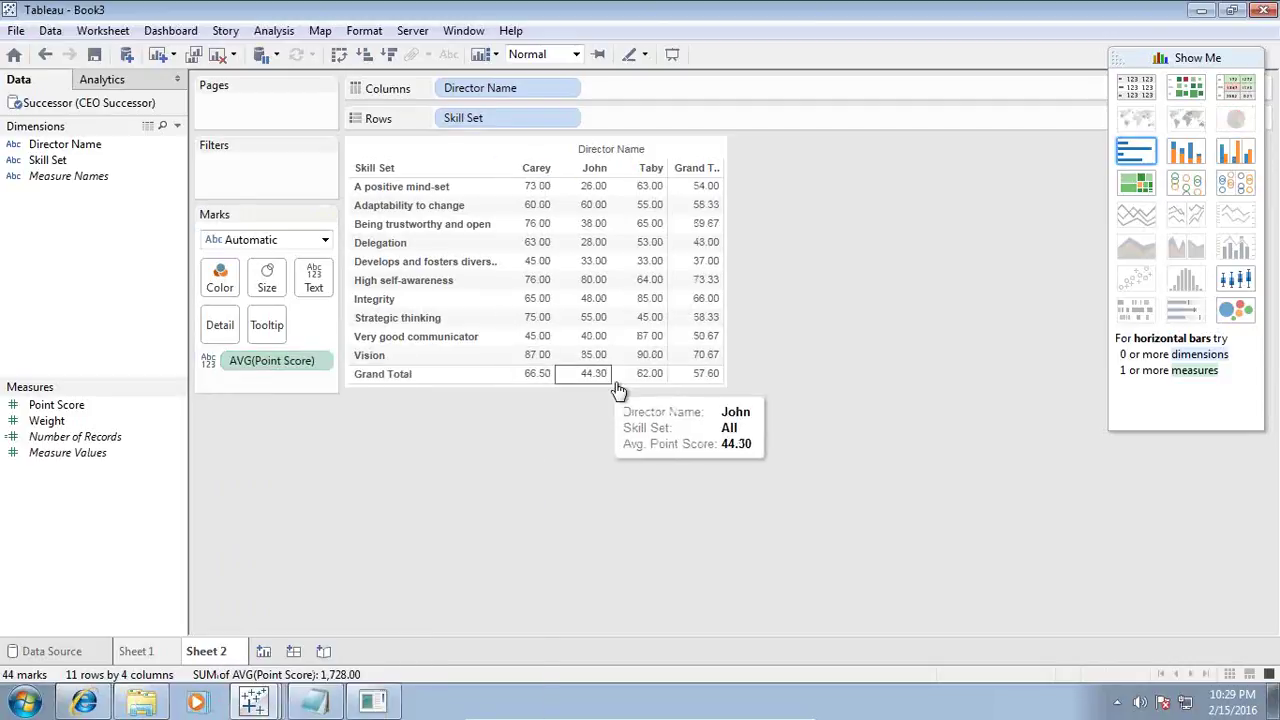
mouse_move(588, 380)
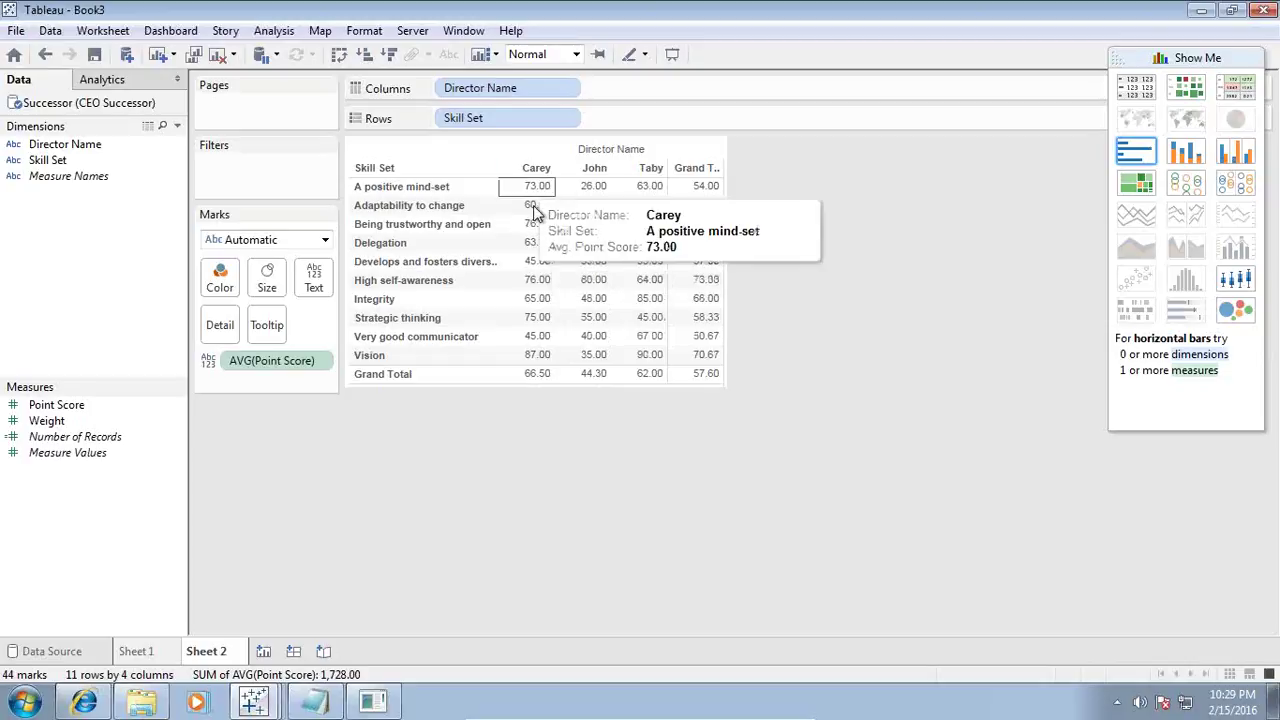
Add a blank worksheet, and review the weighted average formula on the PowerPoint slide before returning to Tableau.
left_click(264, 652)
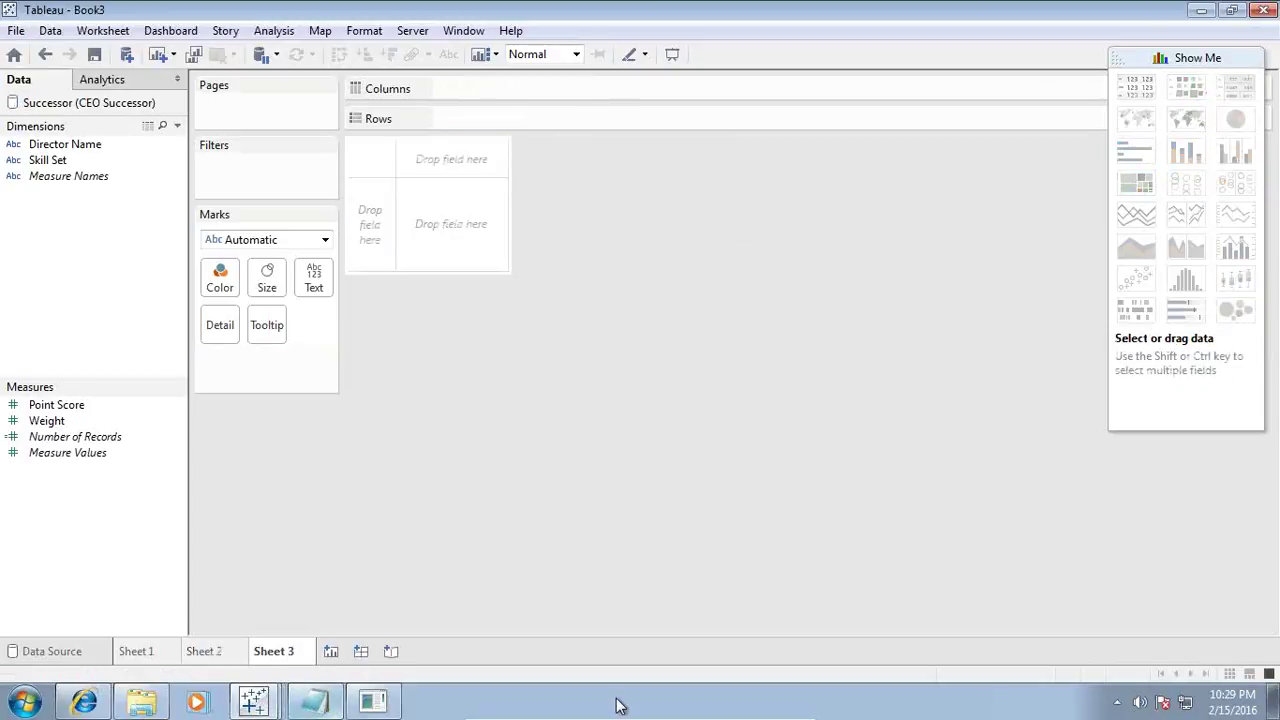
mouse_move(660, 716)
left_click(760, 710)
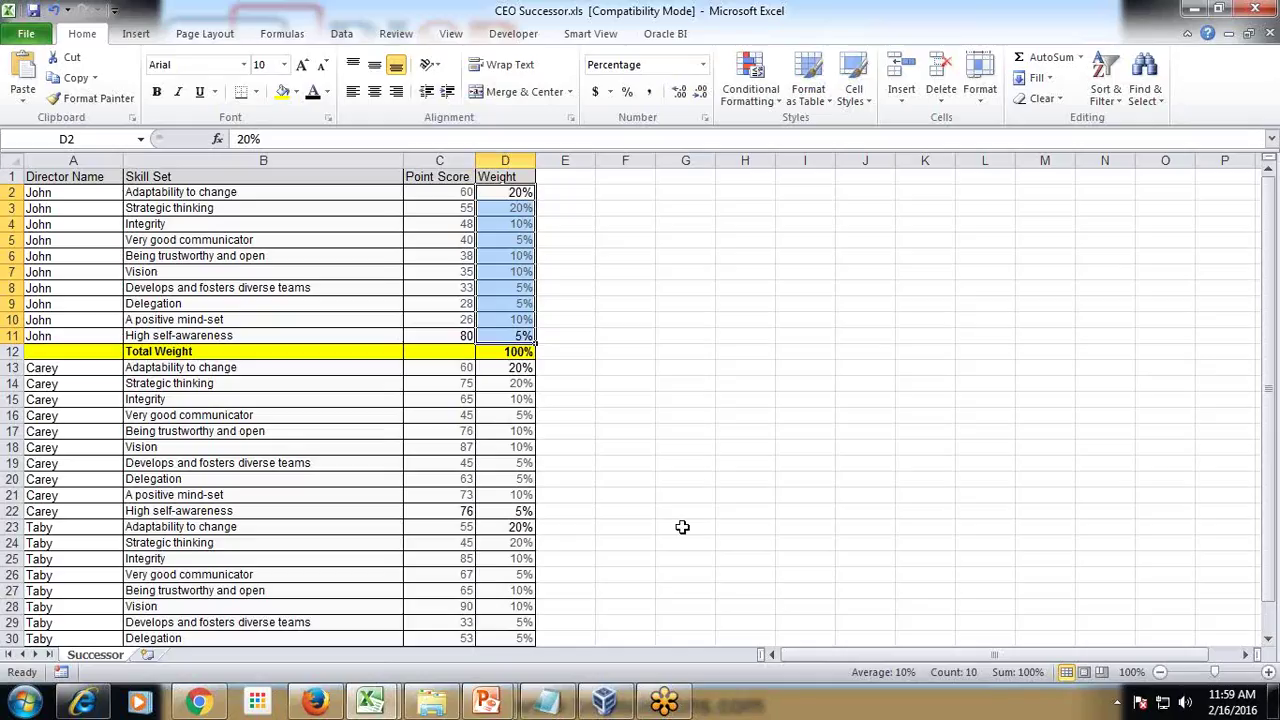
mouse_move(487, 702)
left_click(573, 611)
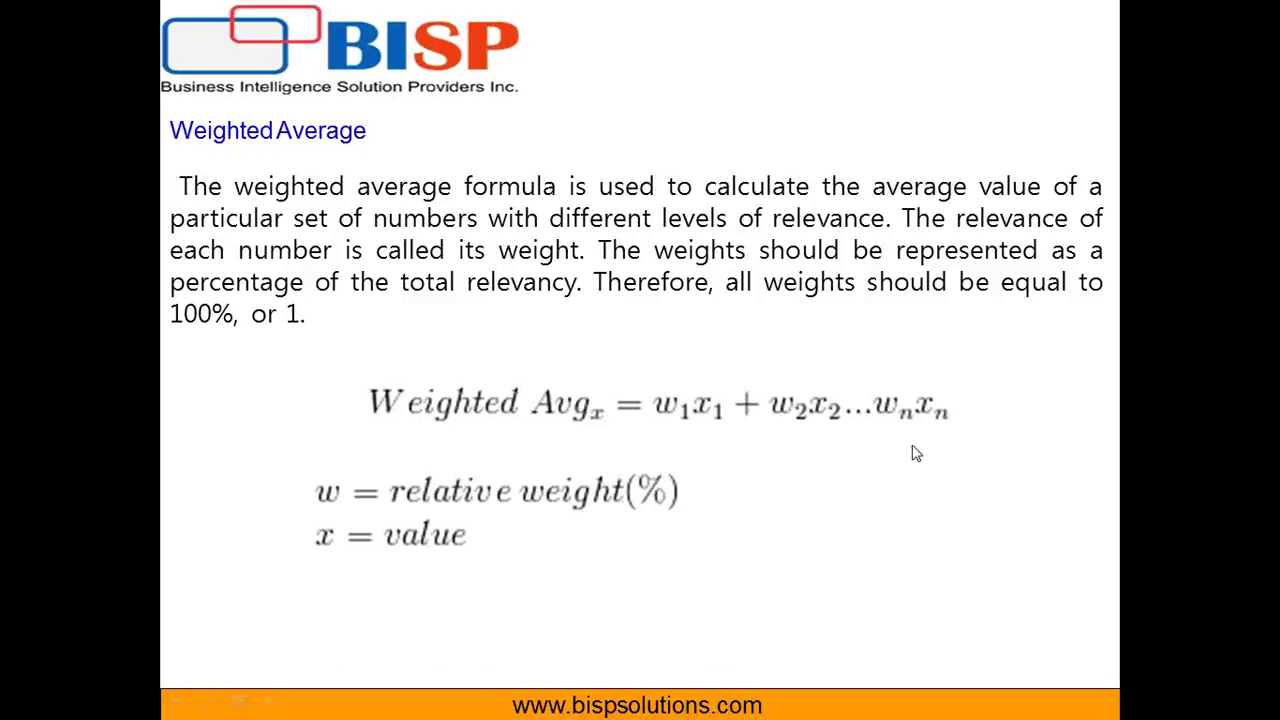
key("super")
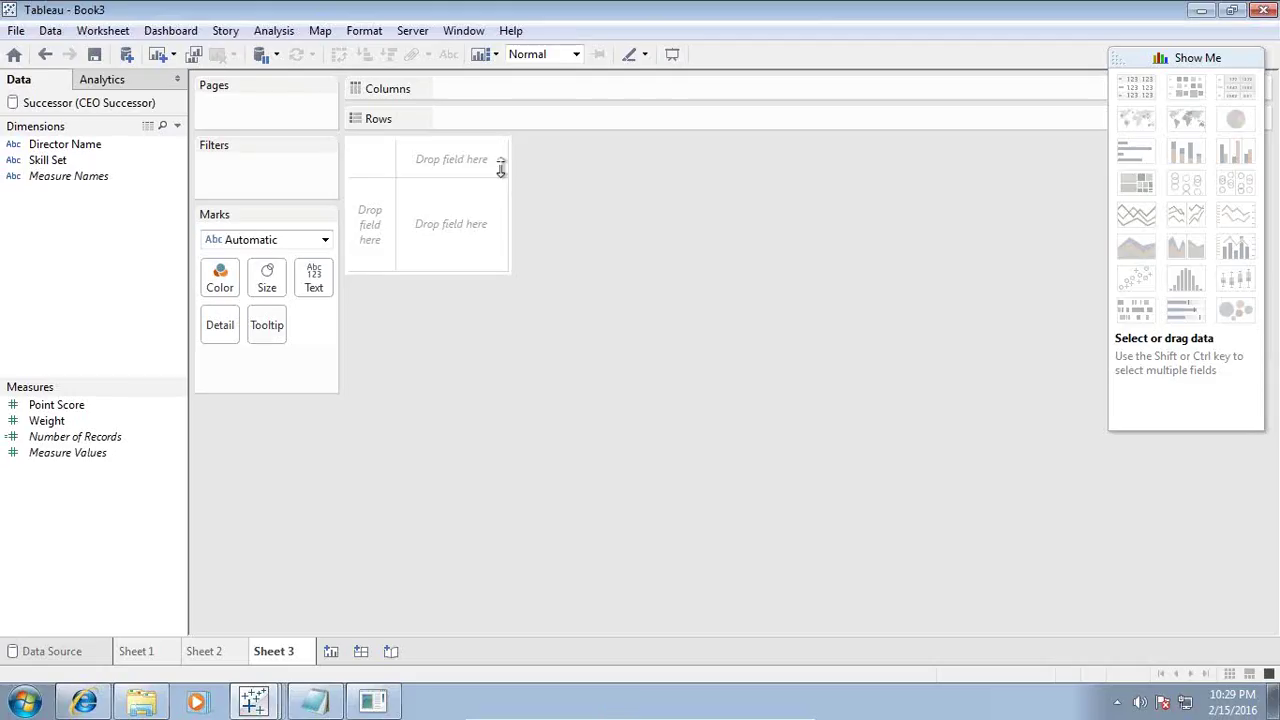
Create a calculated field from Point Score named "Weighted Avg" and multiply Point Score by Weight in its formula.
right_click(174, 410)
mouse_move(293, 193)
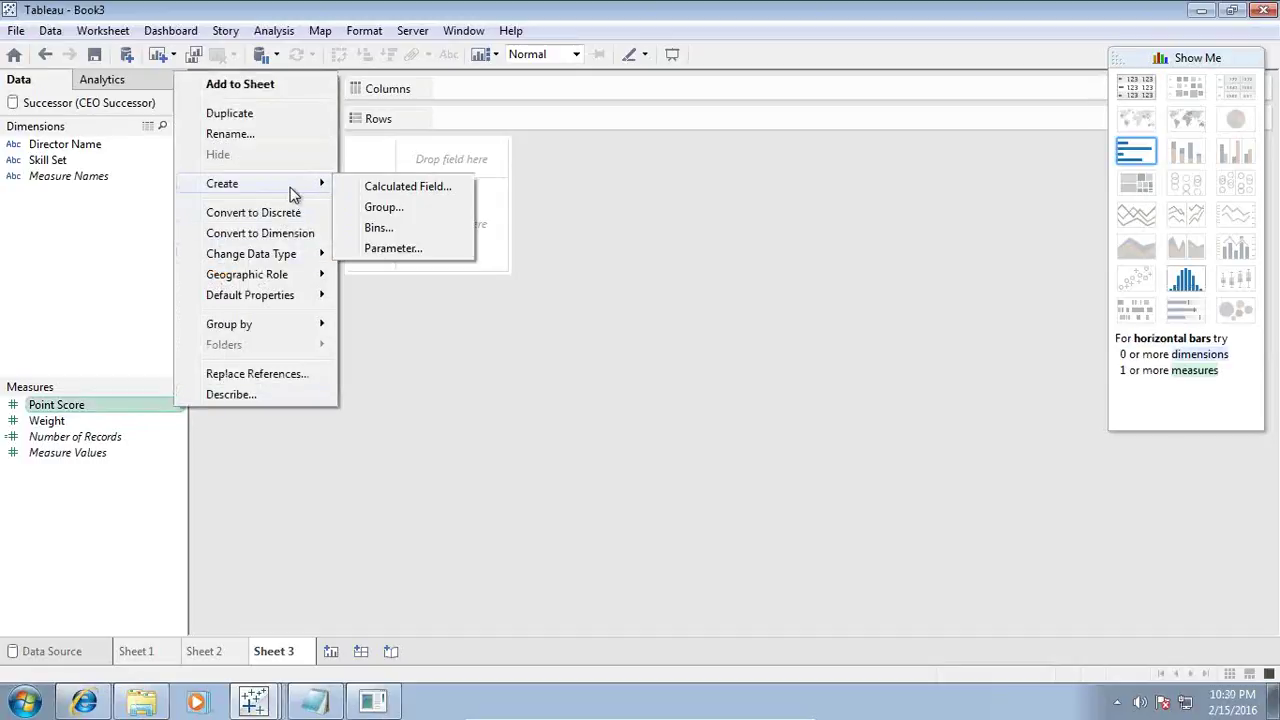
left_click(400, 187)
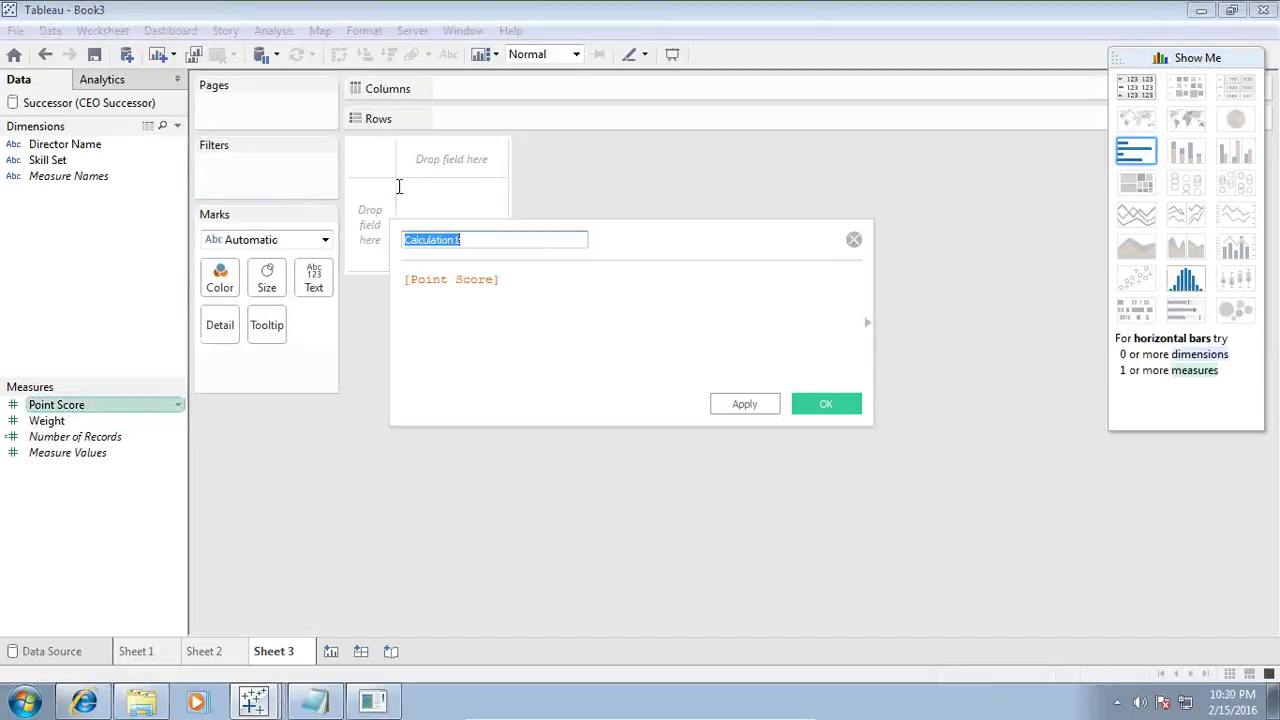
type("Weighted A")
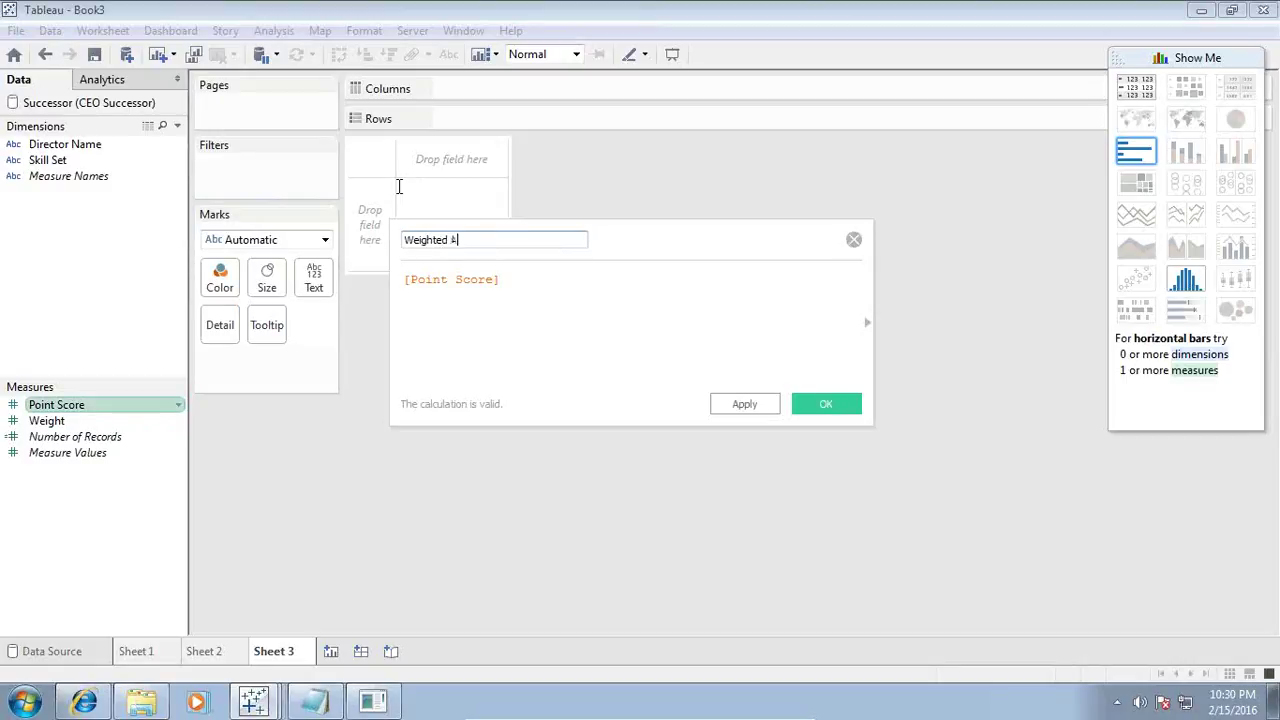
type("vg")
left_click(534, 289)
type("*")
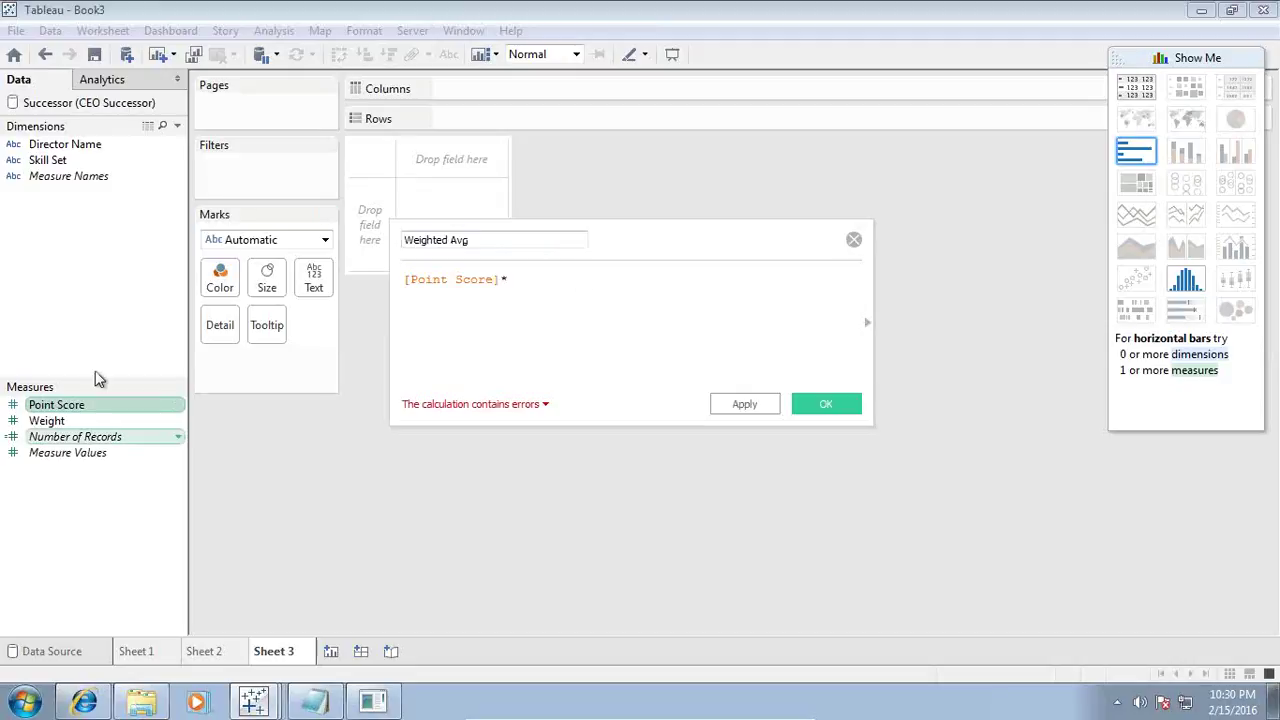
left_click_drag(47, 421, 560, 274)
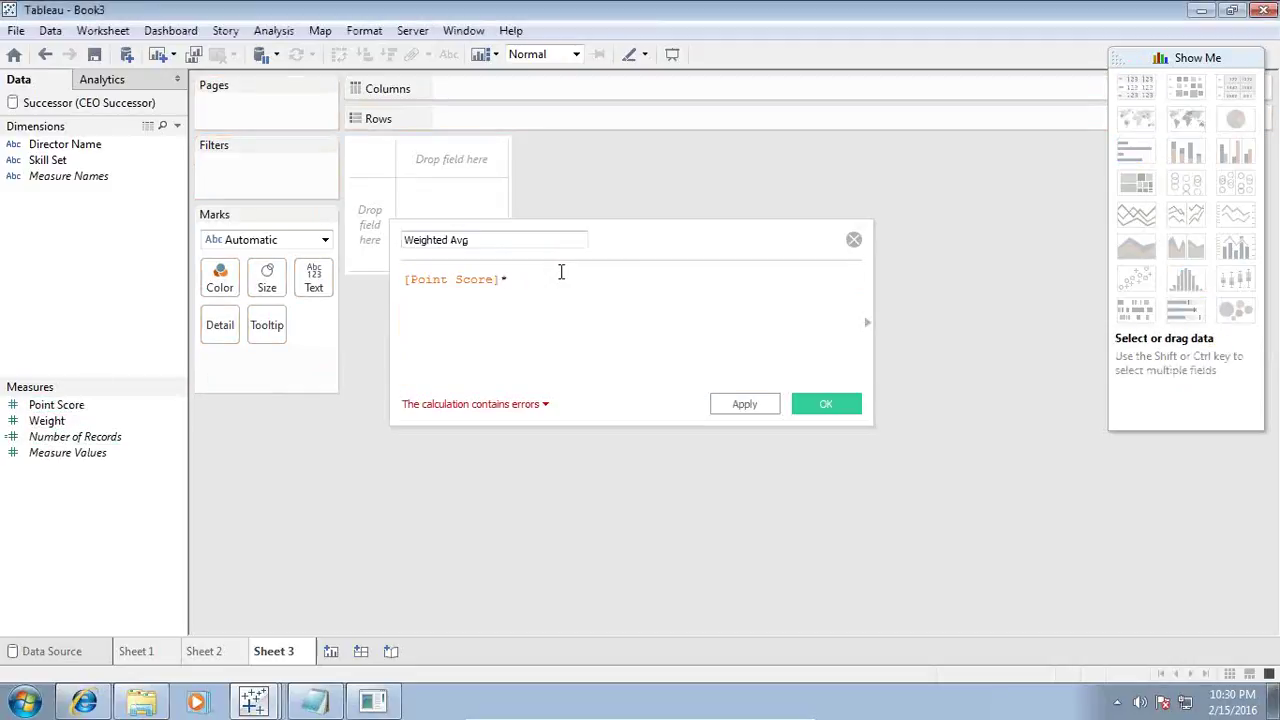
left_click_drag(47, 421, 537, 291)
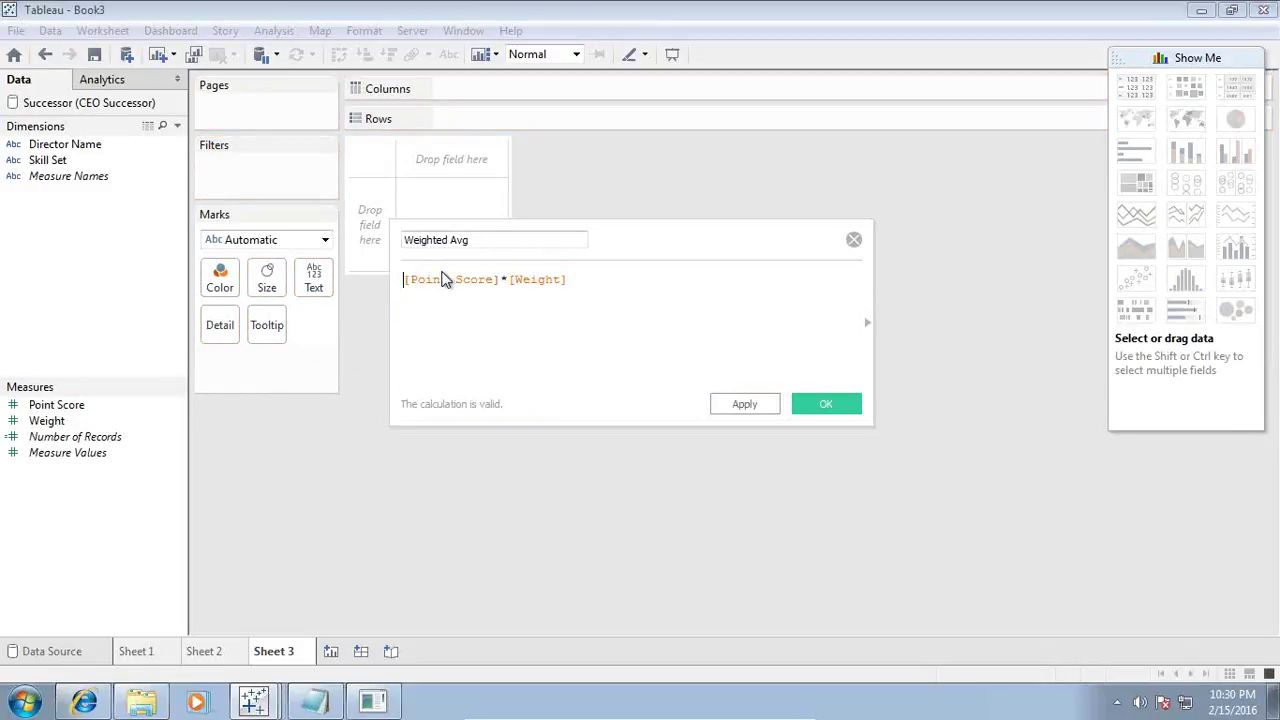
Complete the Weighted Avg formula as Sum([Point Score]*[Weight])/Sum([Weight]) and apply it.
type("Sum(")
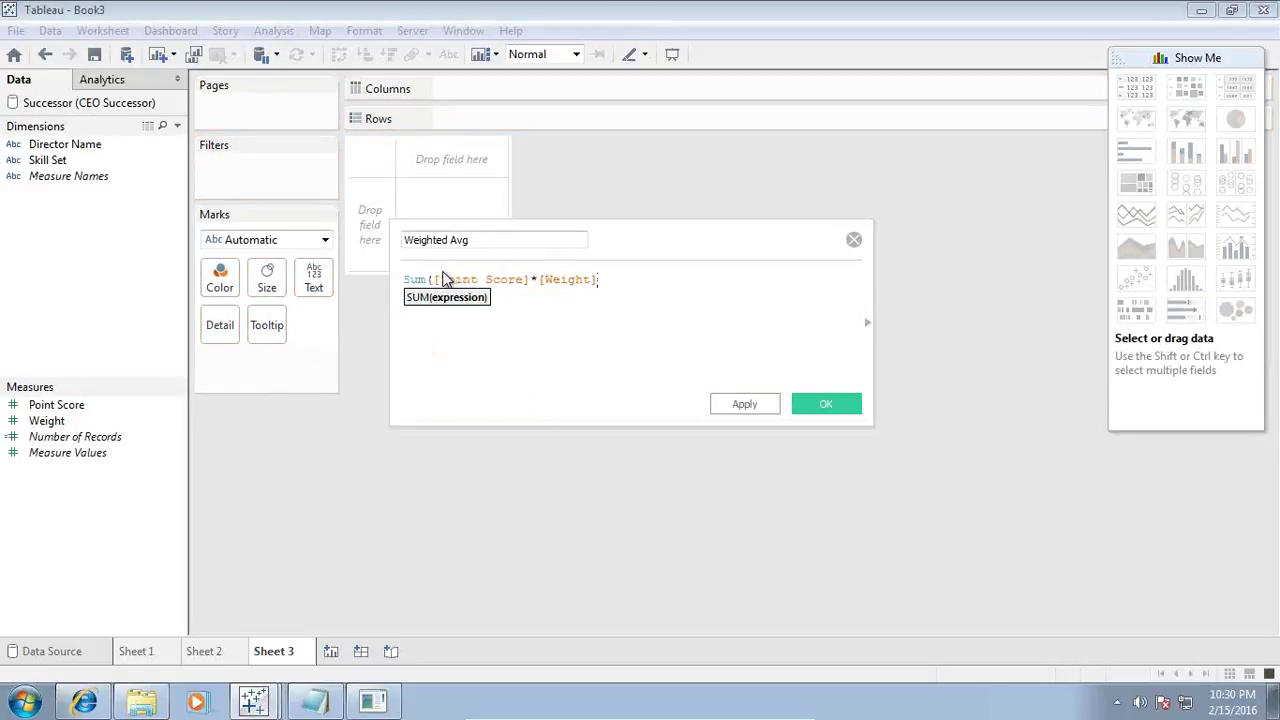
type(")/Sum(")
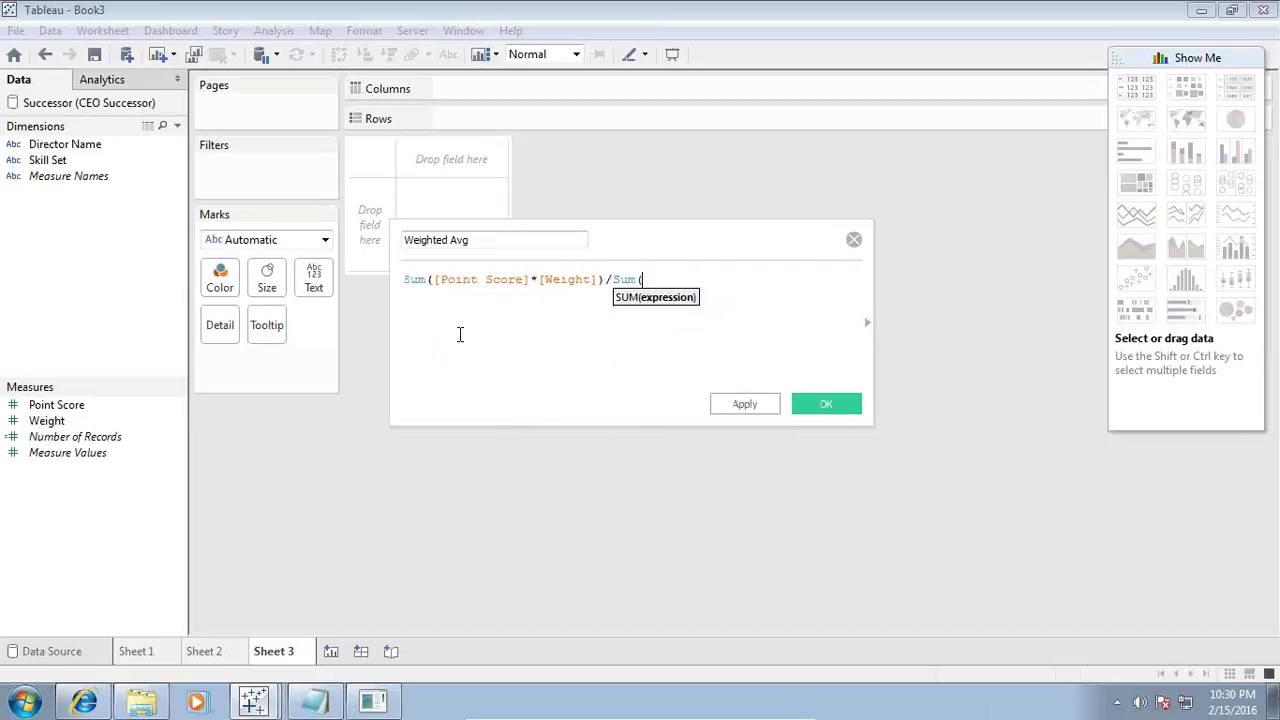
type("[W")
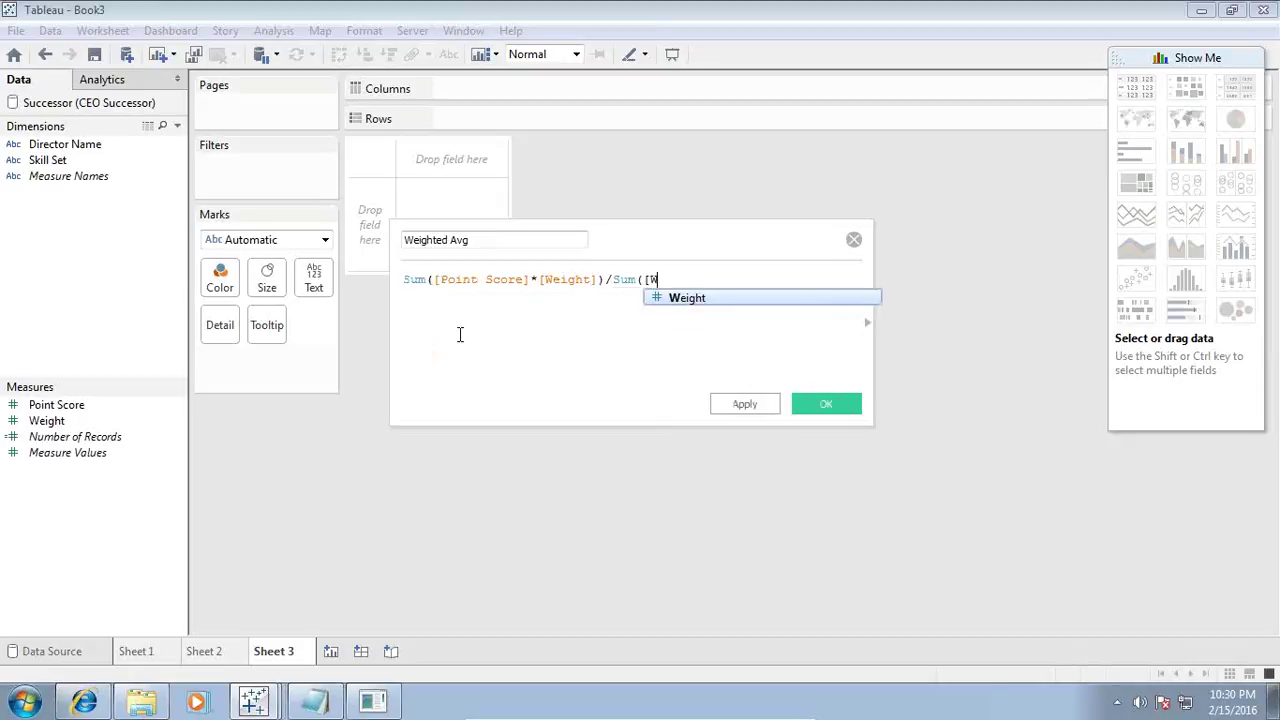
type("ei")
key("Return")
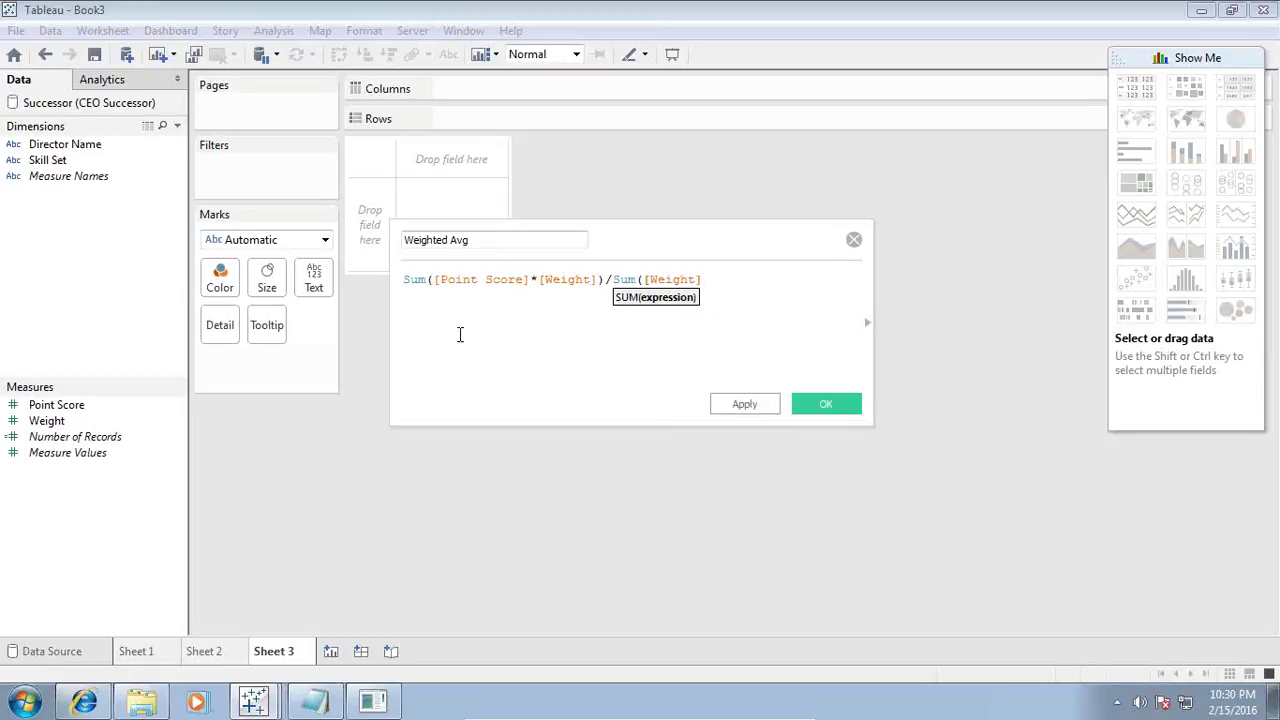
type(")")
left_click(765, 411)
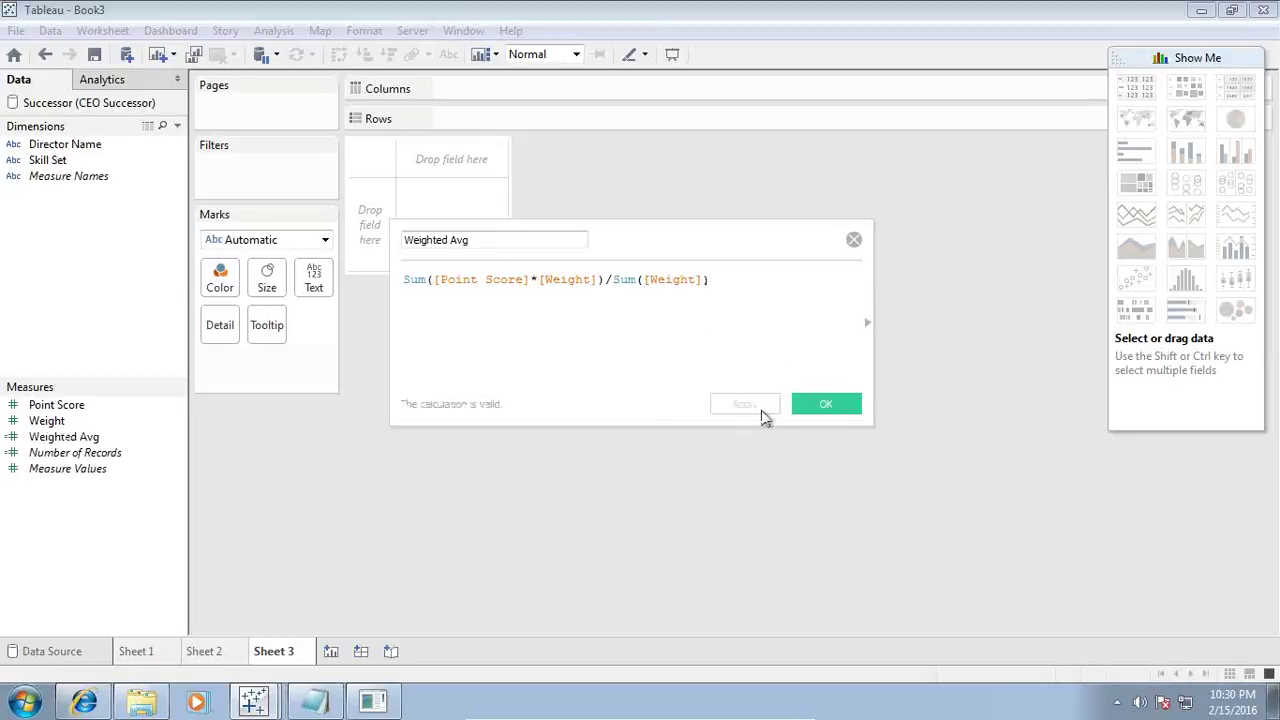
Accept the Weighted Avg calculation and duplicate Sheet 2 with the average Point Score table.
left_click(825, 403)
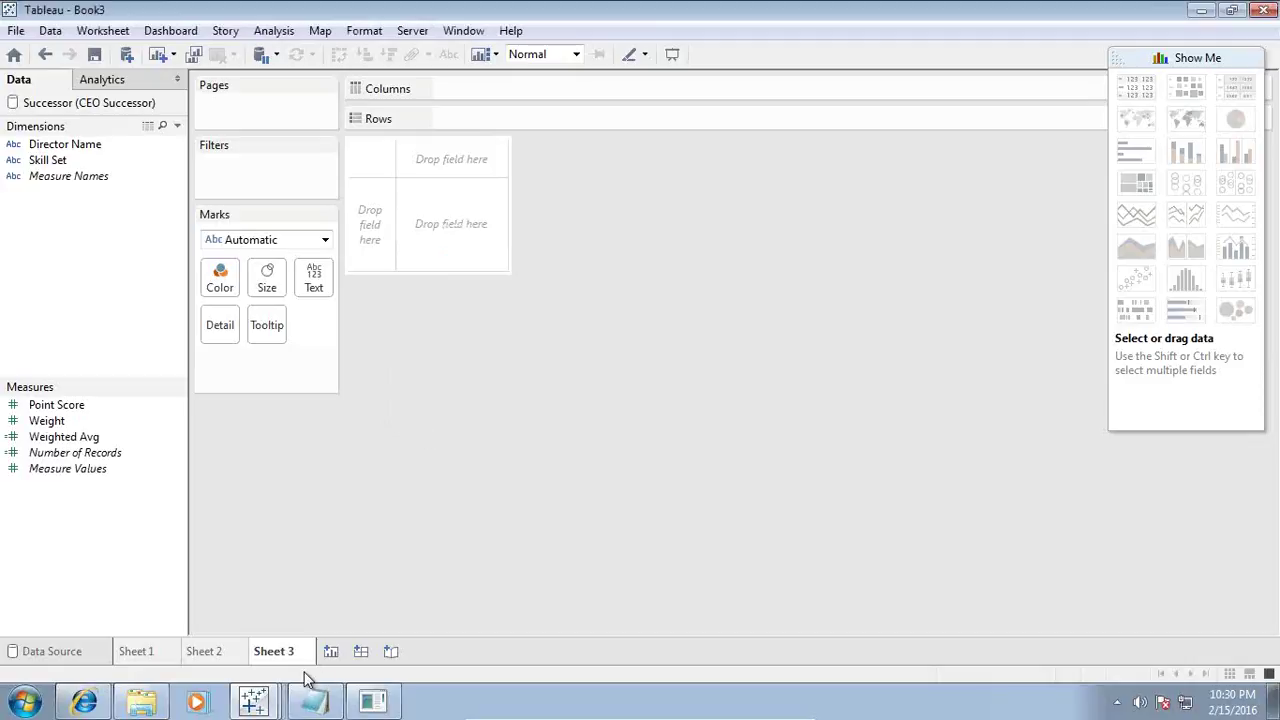
left_click(237, 660)
left_click(268, 651)
left_click(205, 651)
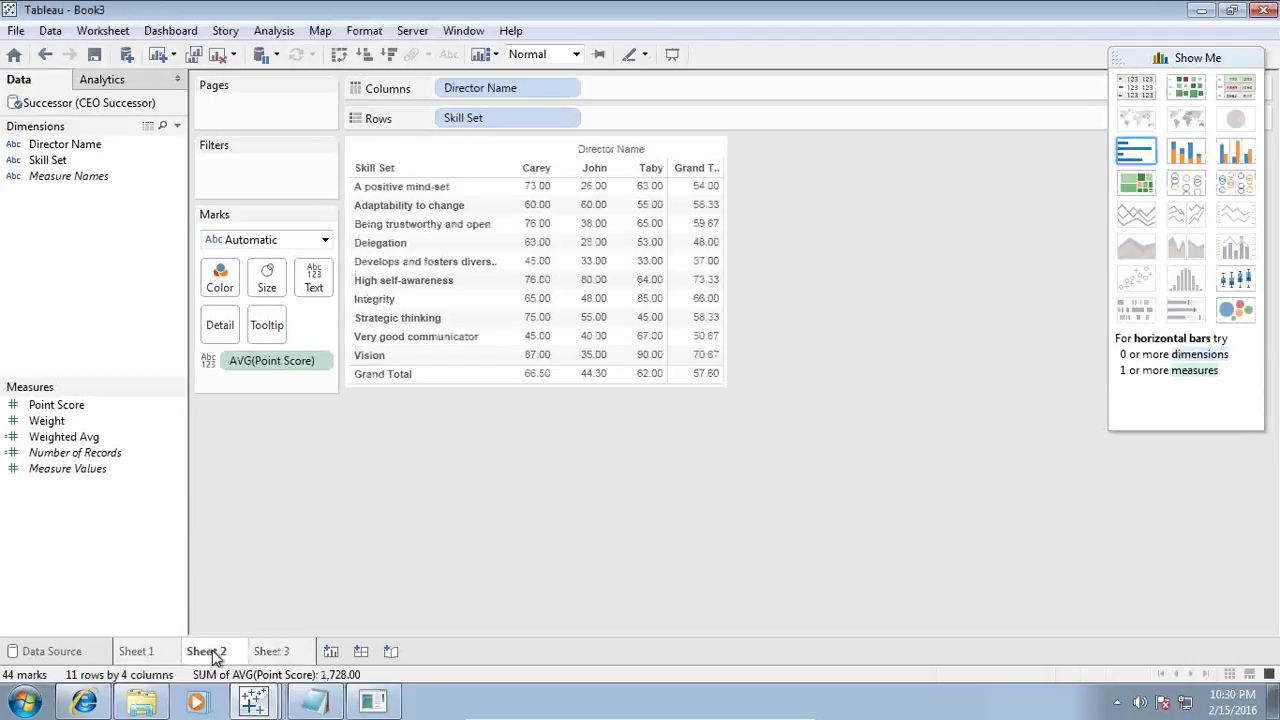
right_click(230, 648)
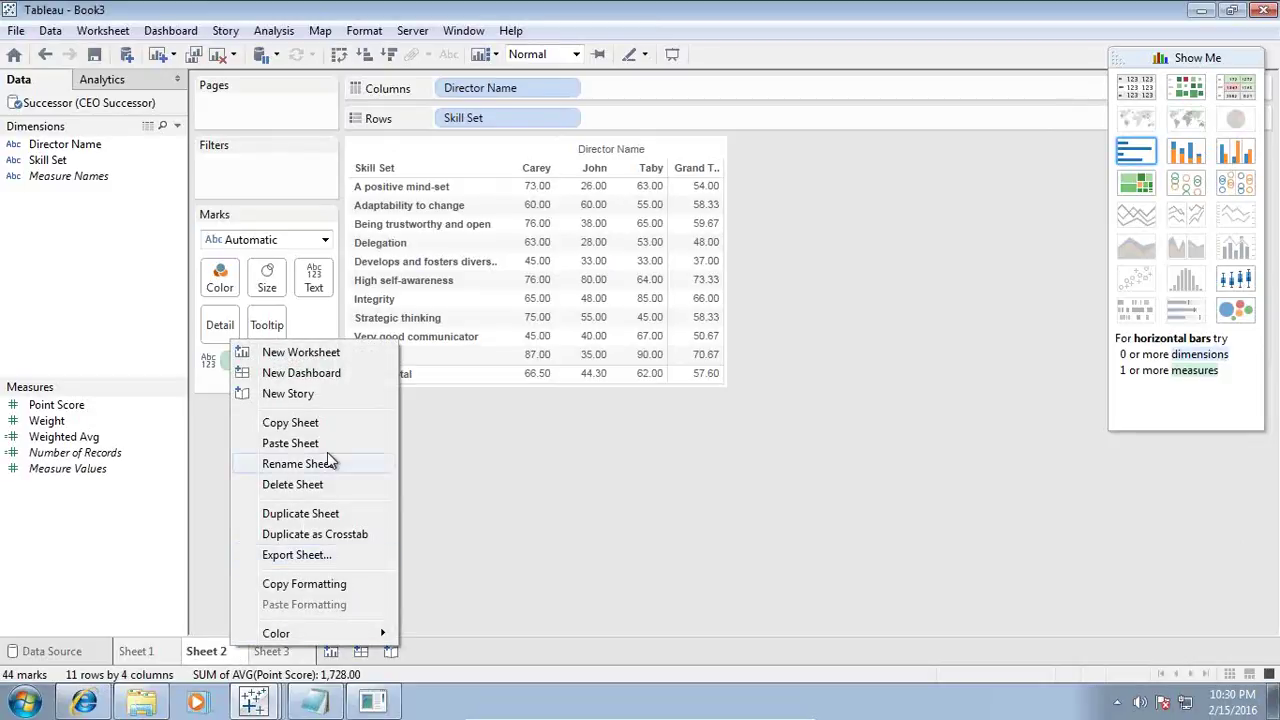
left_click(322, 513)
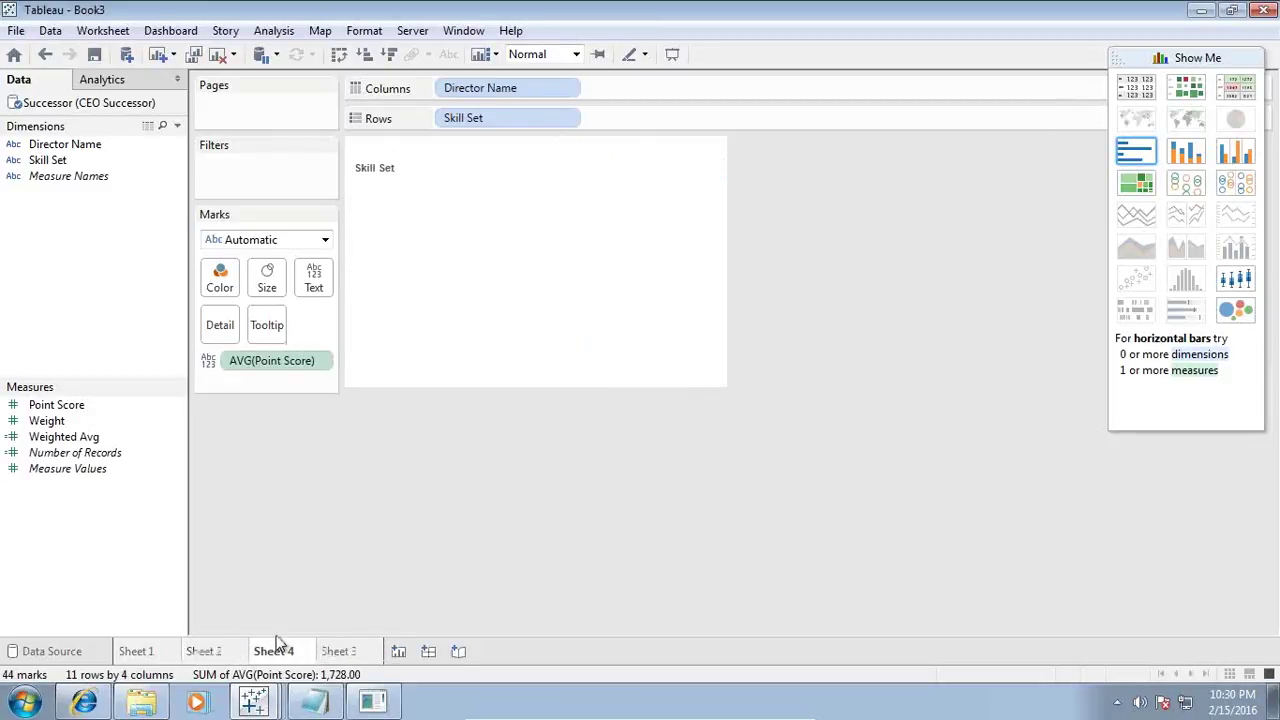
Rename Sheet 2 as "Avg Point Score".
double_click(227, 648)
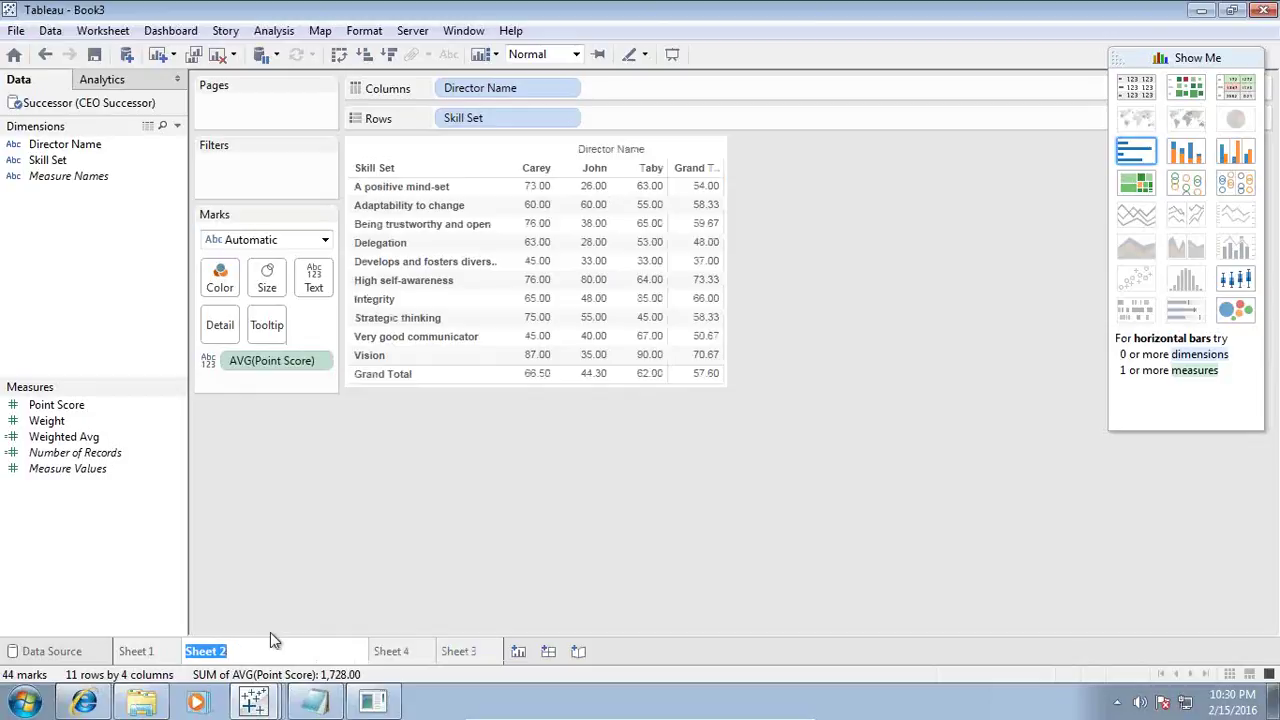
type("Avg Point Score")
key("Return")
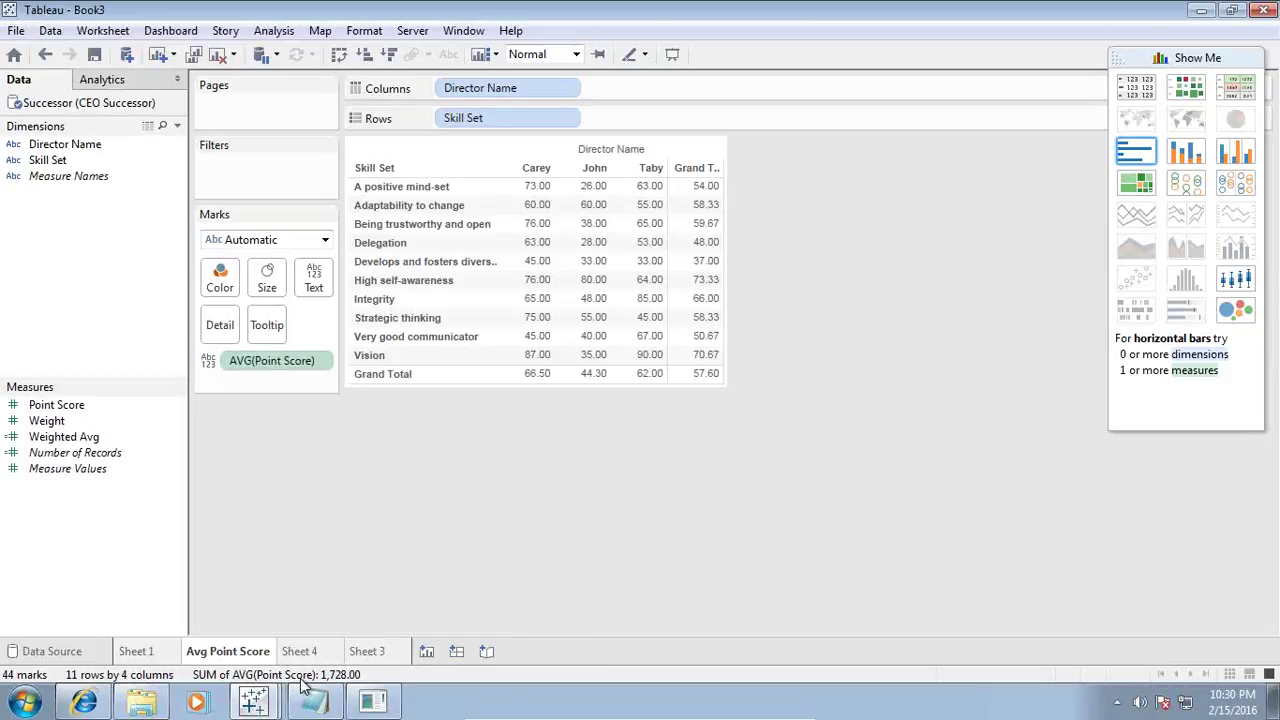
Rename Sheet 4 as "Weighted Avg" and replace the average Point Score in its table with the Weighted Avg field.
double_click(322, 651)
type("Weigh")
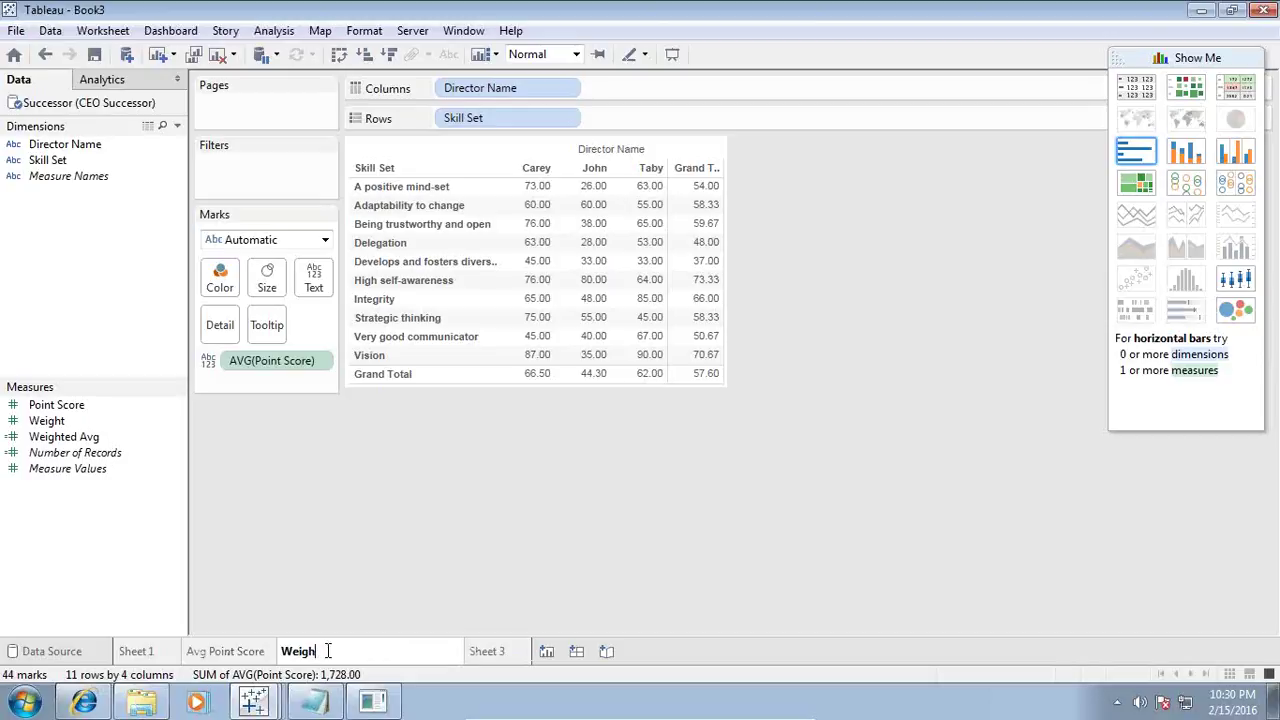
type("ted Avg")
key("Return")
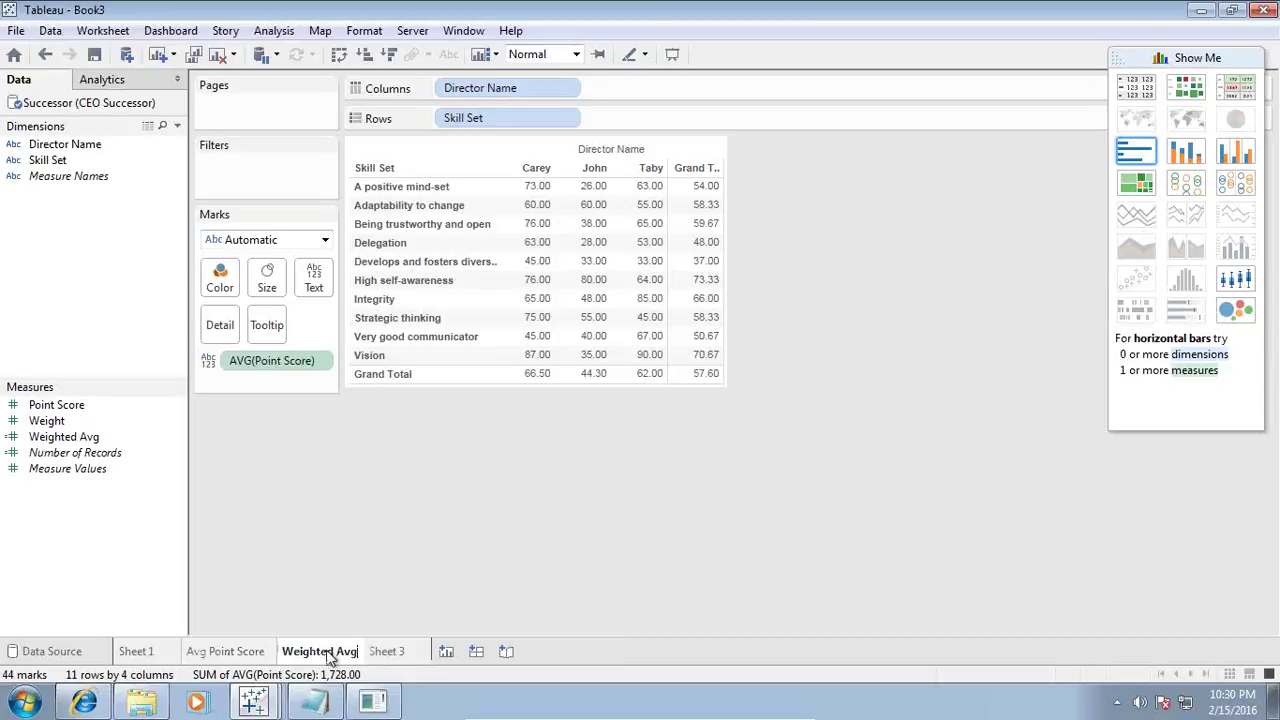
left_click_drag(264, 370, 9, 514)
left_click_drag(68, 437, 616, 269)
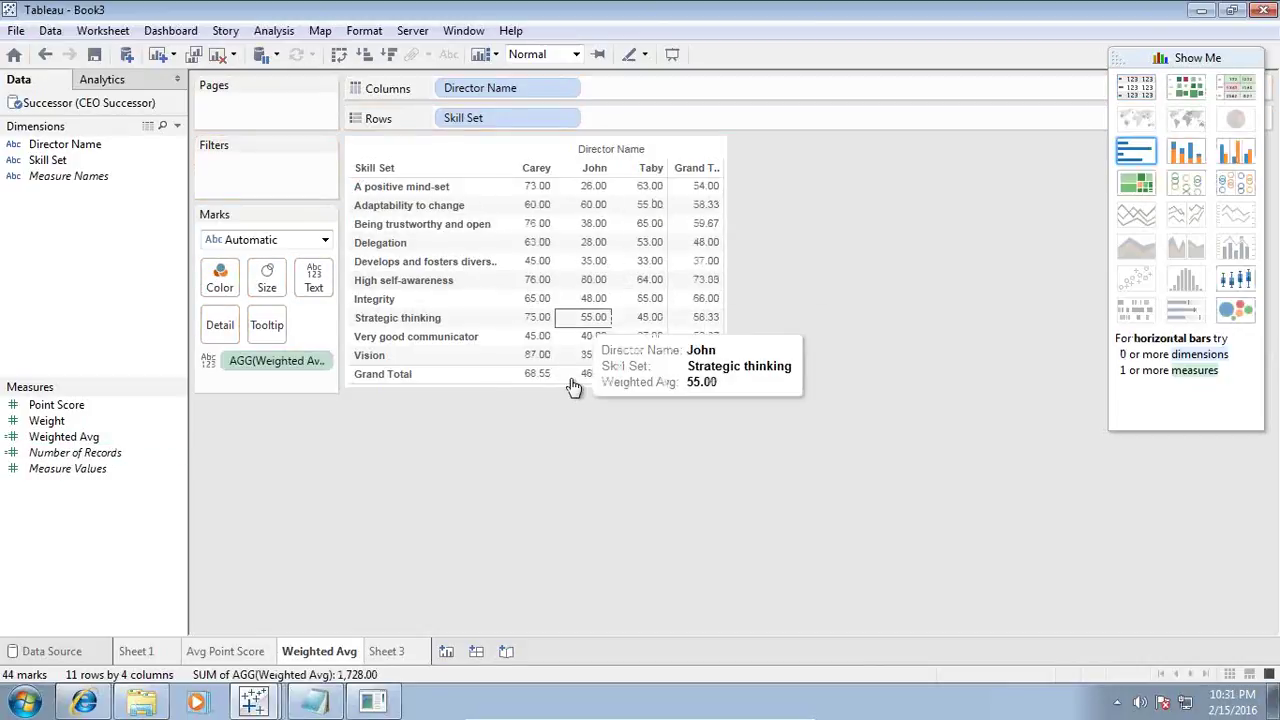
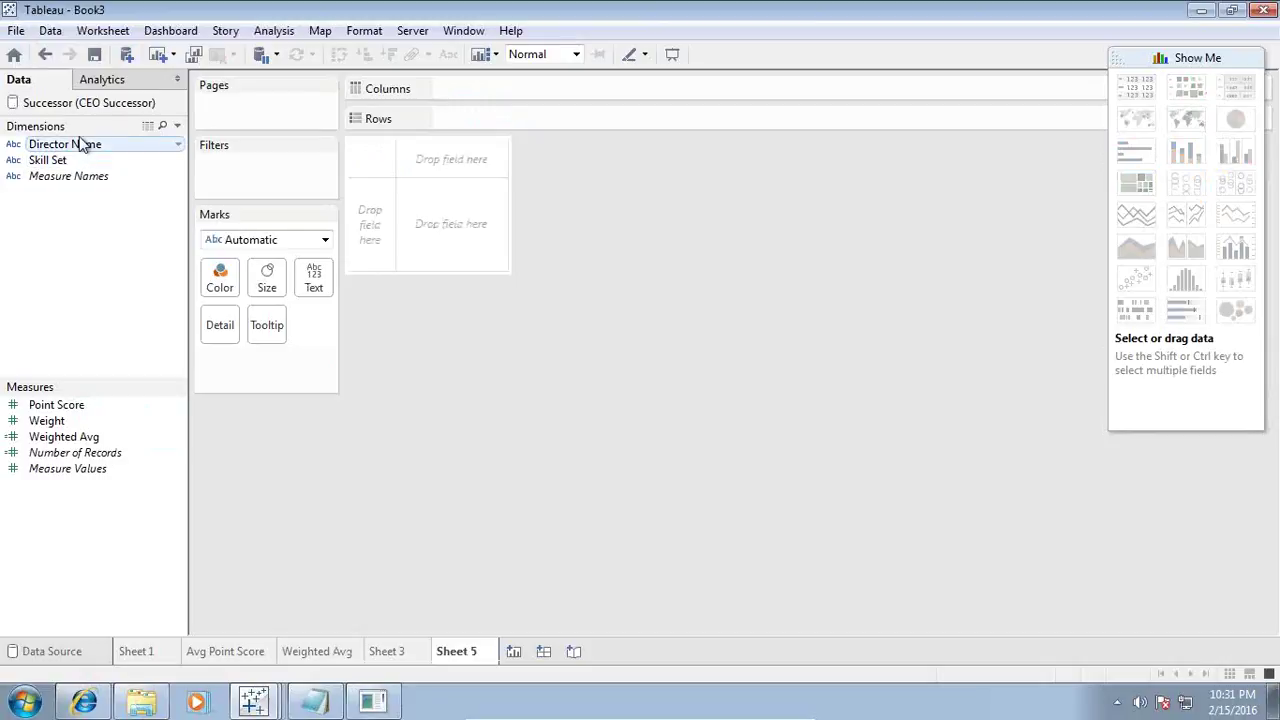
Place Director Name in the columns of blank Sheet 5.
left_click_drag(86, 144, 510, 92)
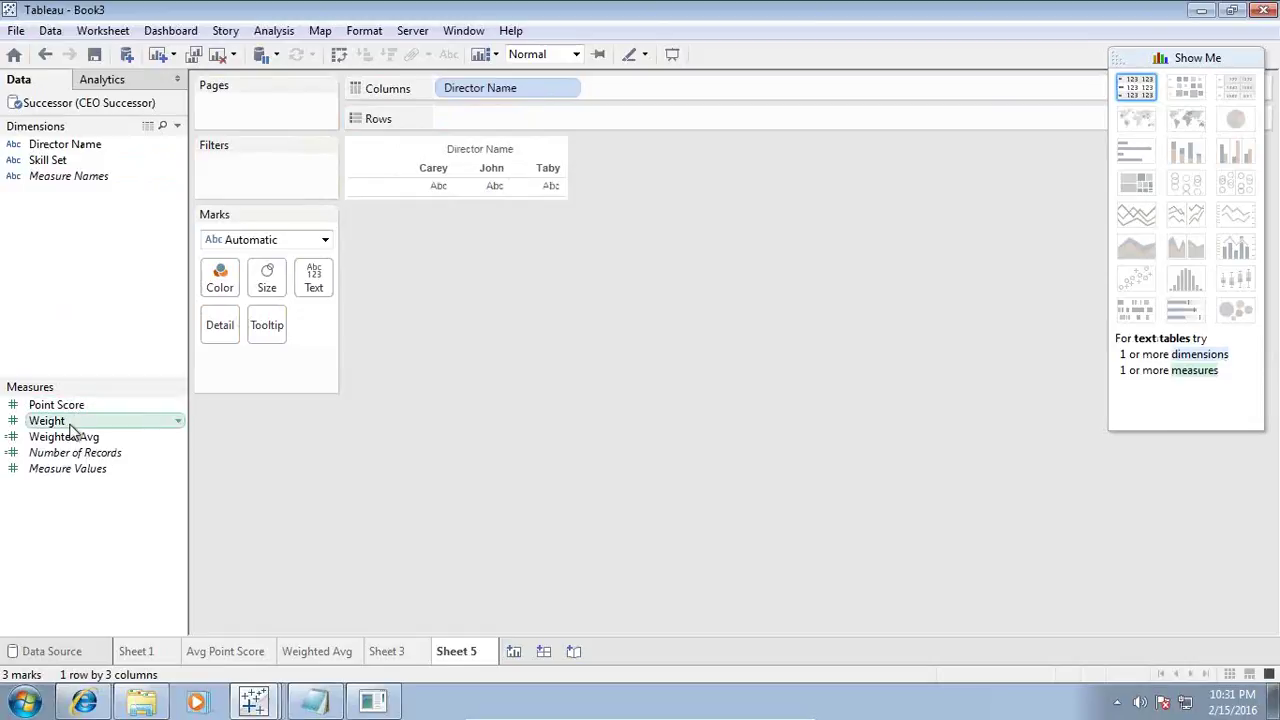
Try average Point Score by director as a text table and horizontal bars, and remove Point Score from the view.
left_click_drag(71, 407, 466, 194)
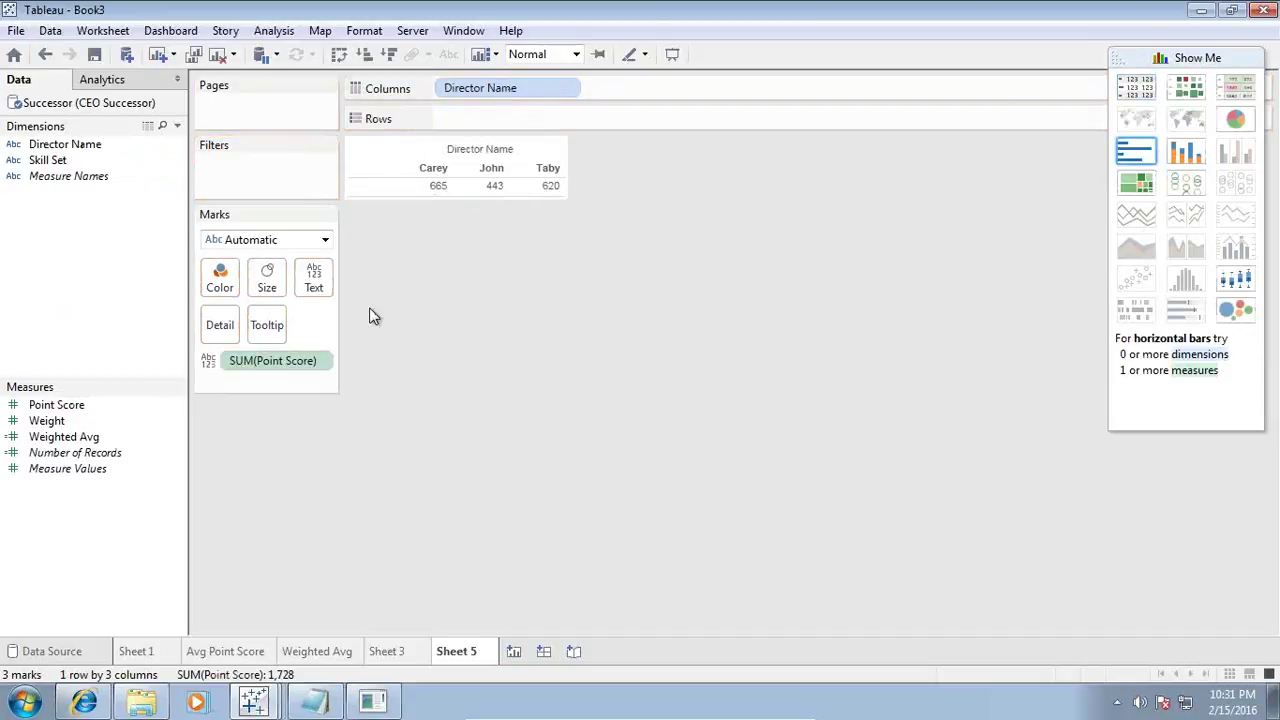
left_click(322, 361)
mouse_move(398, 535)
left_click(458, 493)
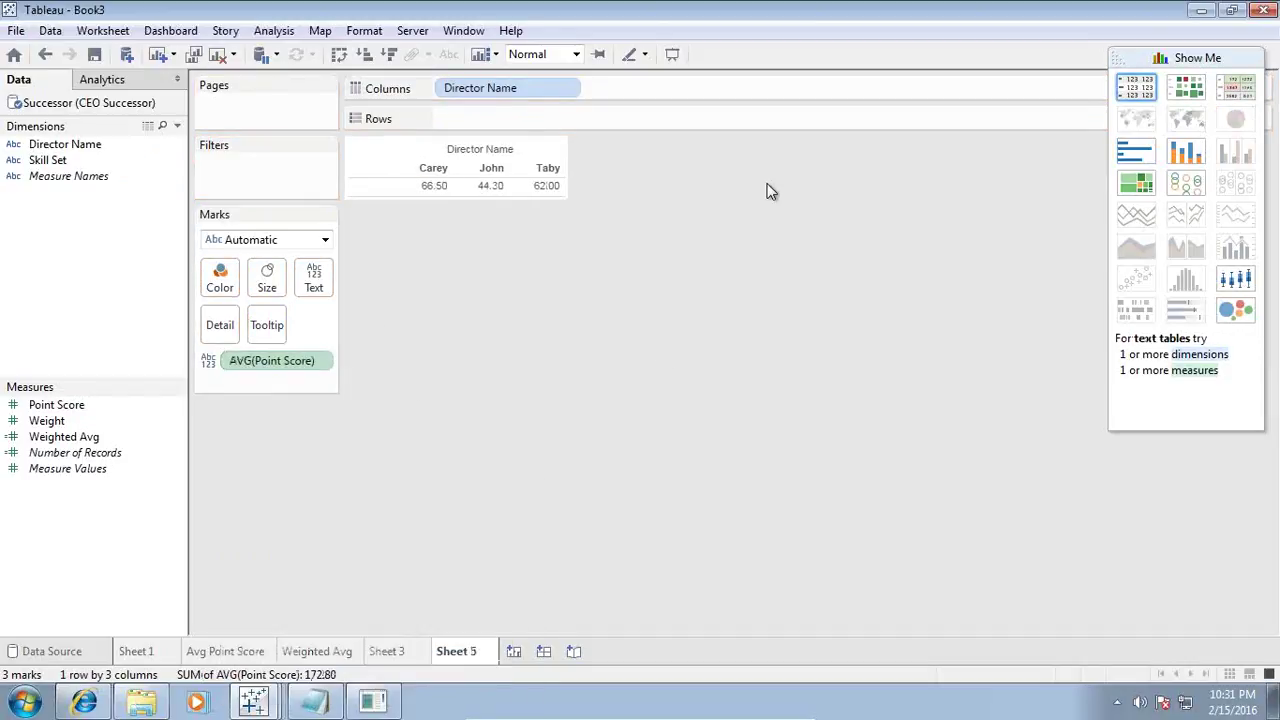
left_click(1138, 152)
left_click_drag(579, 117, 470, 88)
left_click_drag(597, 88, 634, 123)
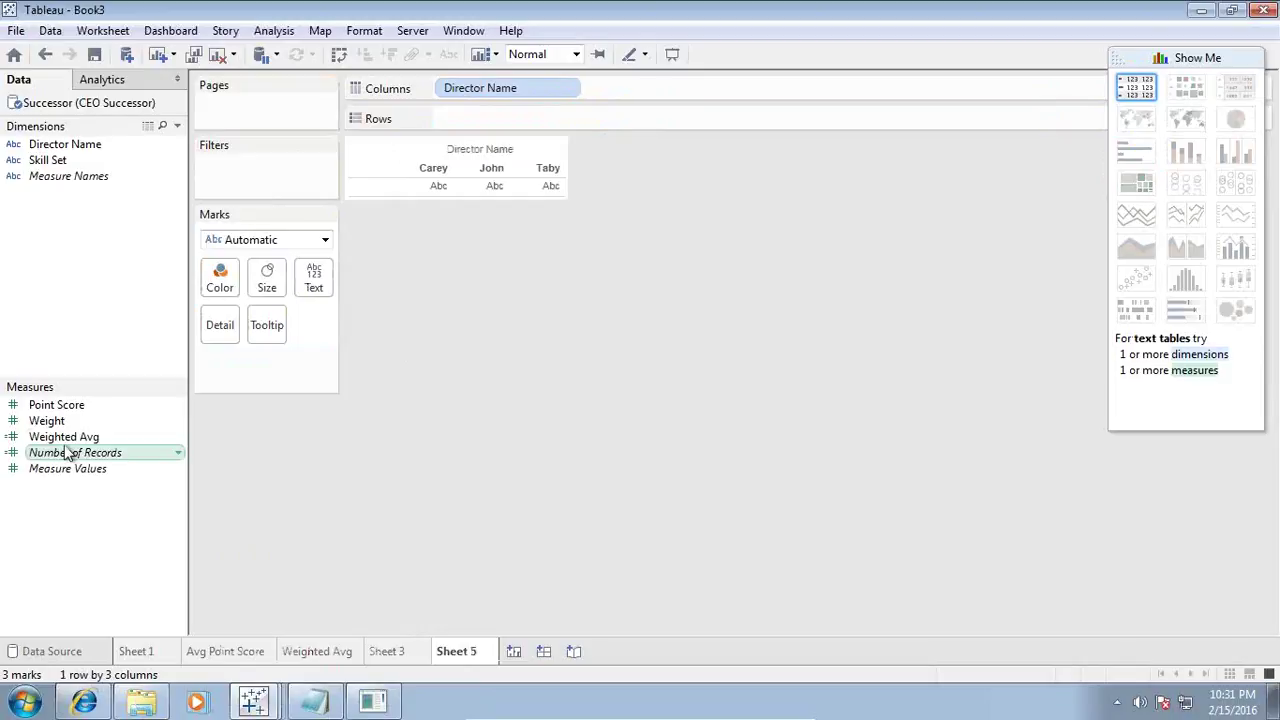
Add Point Score to the rows as a bar chart and set its aggregation to Average.
double_click(70, 406)
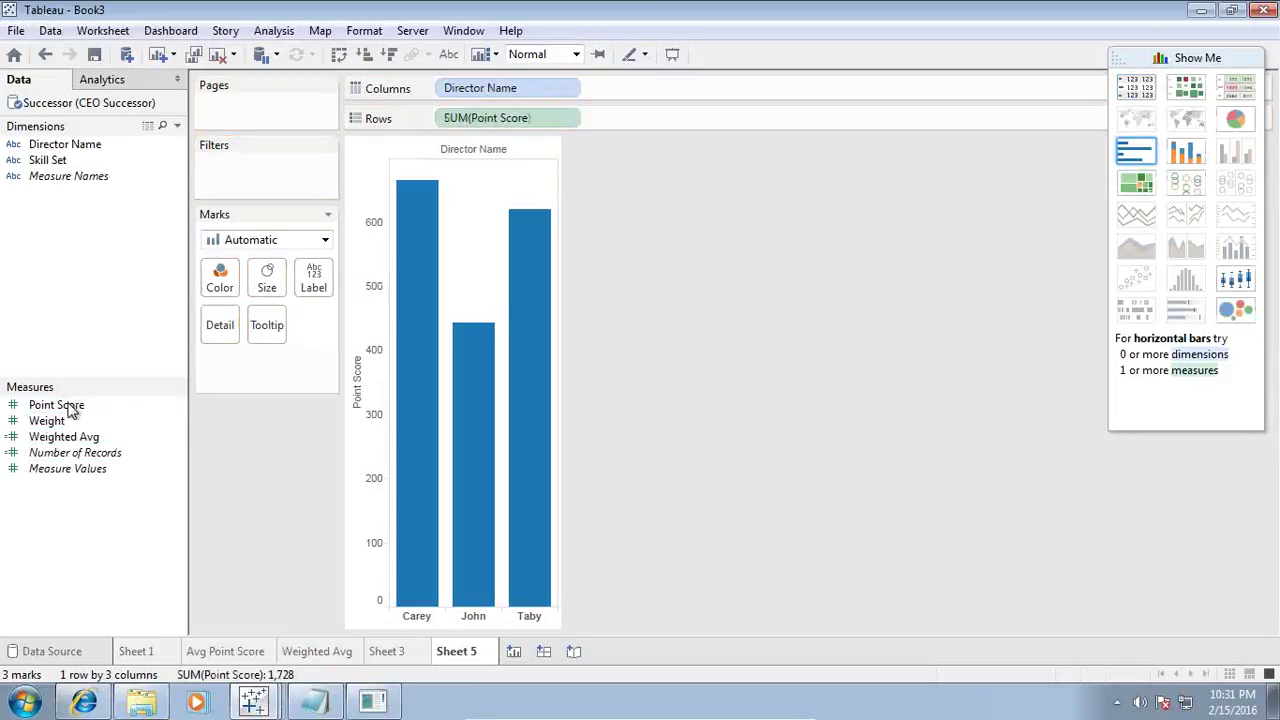
left_click(565, 118)
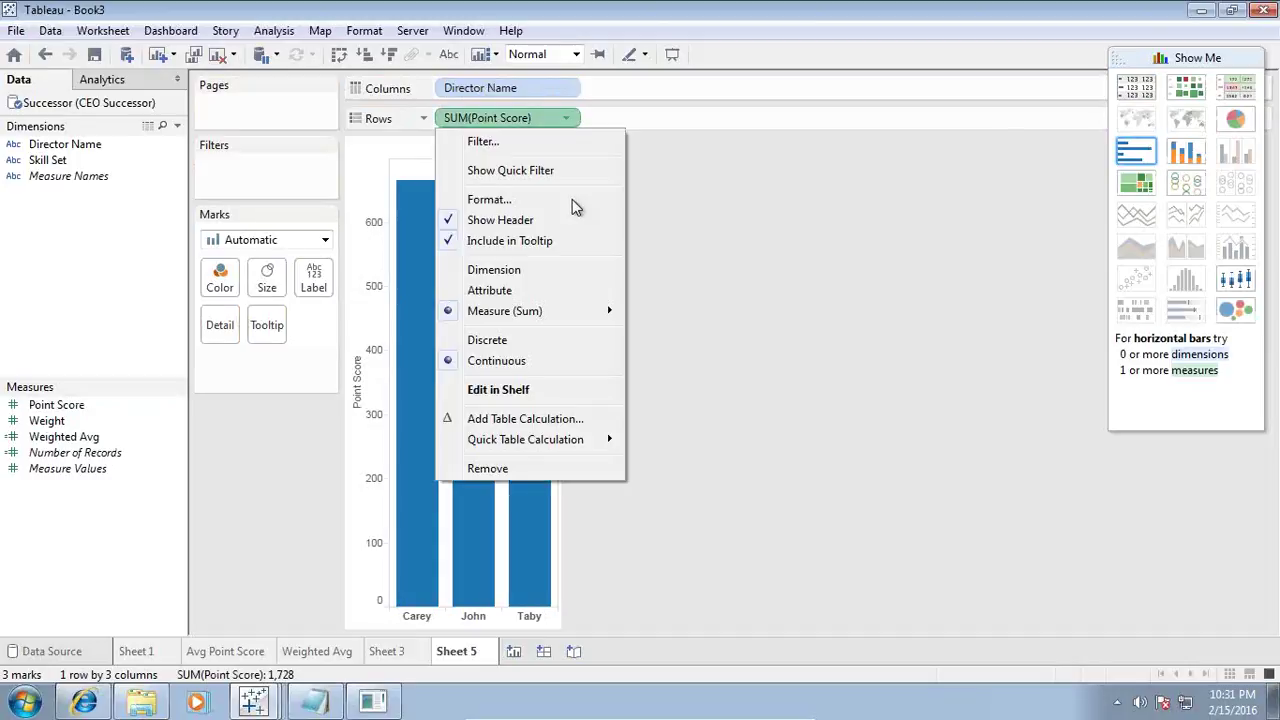
mouse_move(547, 318)
left_click(598, 332)
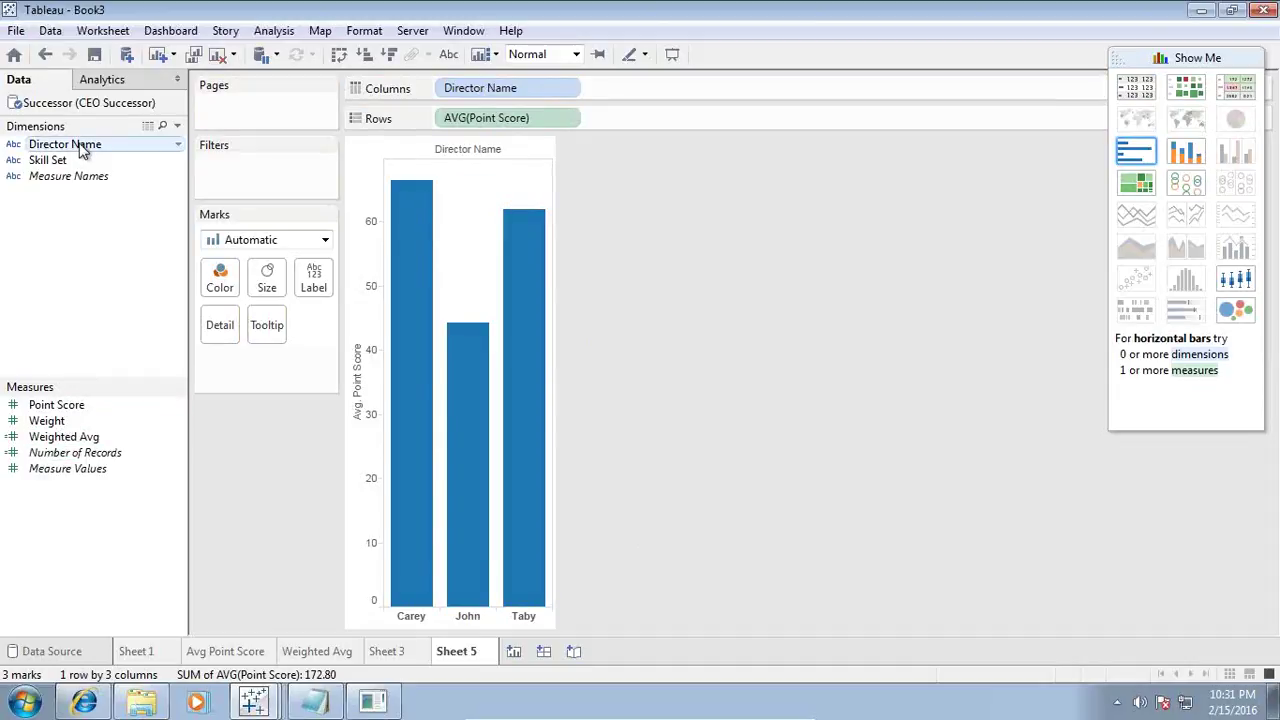
Color the bars by Director Name and label them with Point Score aggregated as Average.
left_click_drag(90, 146, 222, 282)
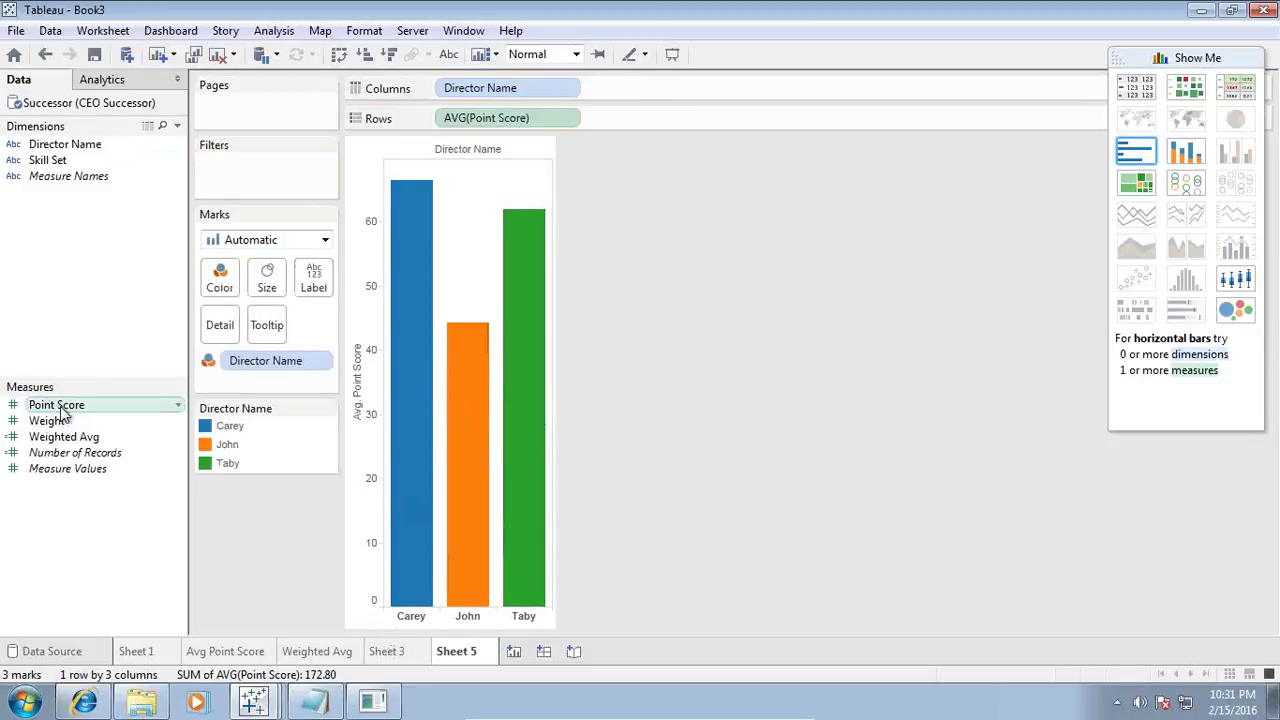
left_click_drag(71, 412, 314, 280)
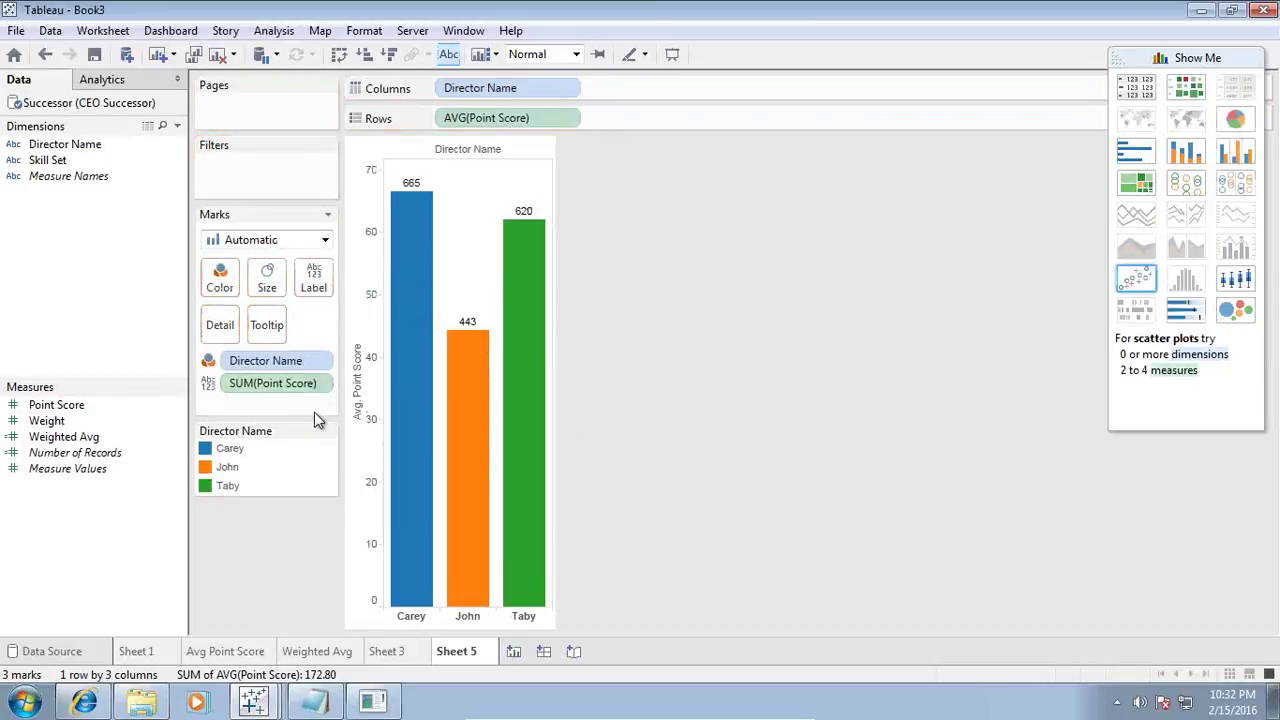
left_click(322, 386)
mouse_move(344, 552)
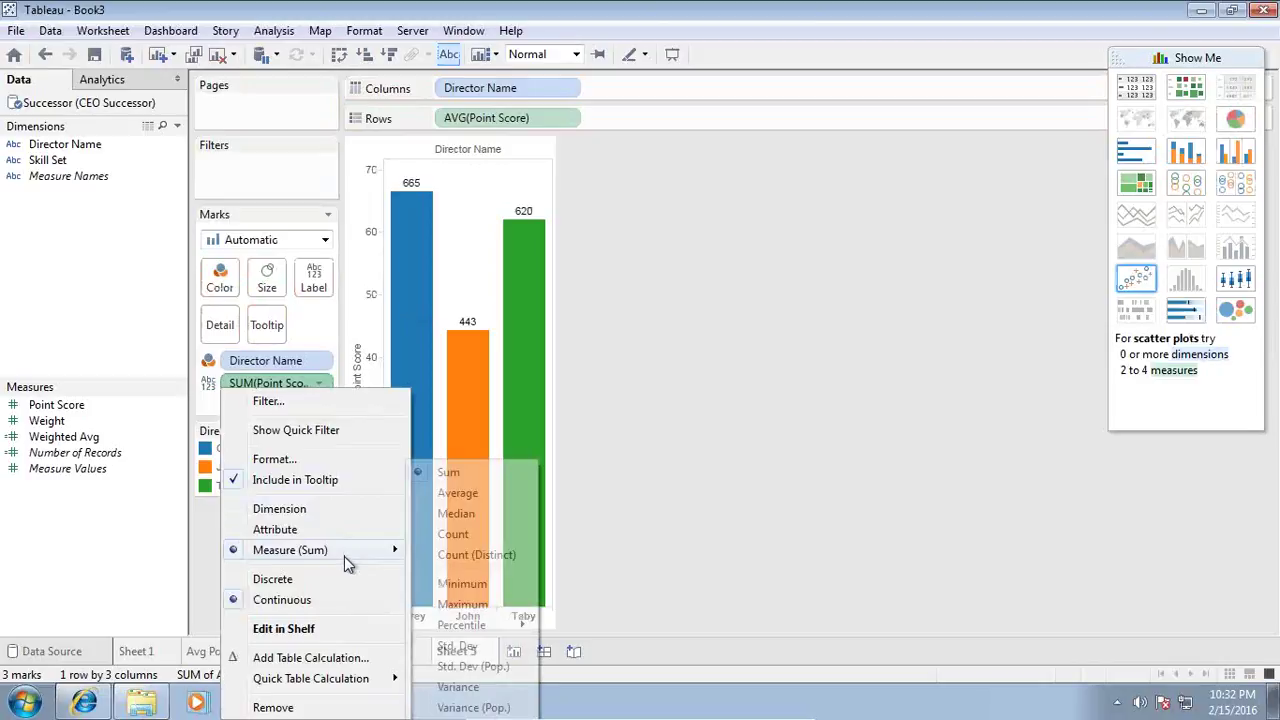
left_click(472, 494)
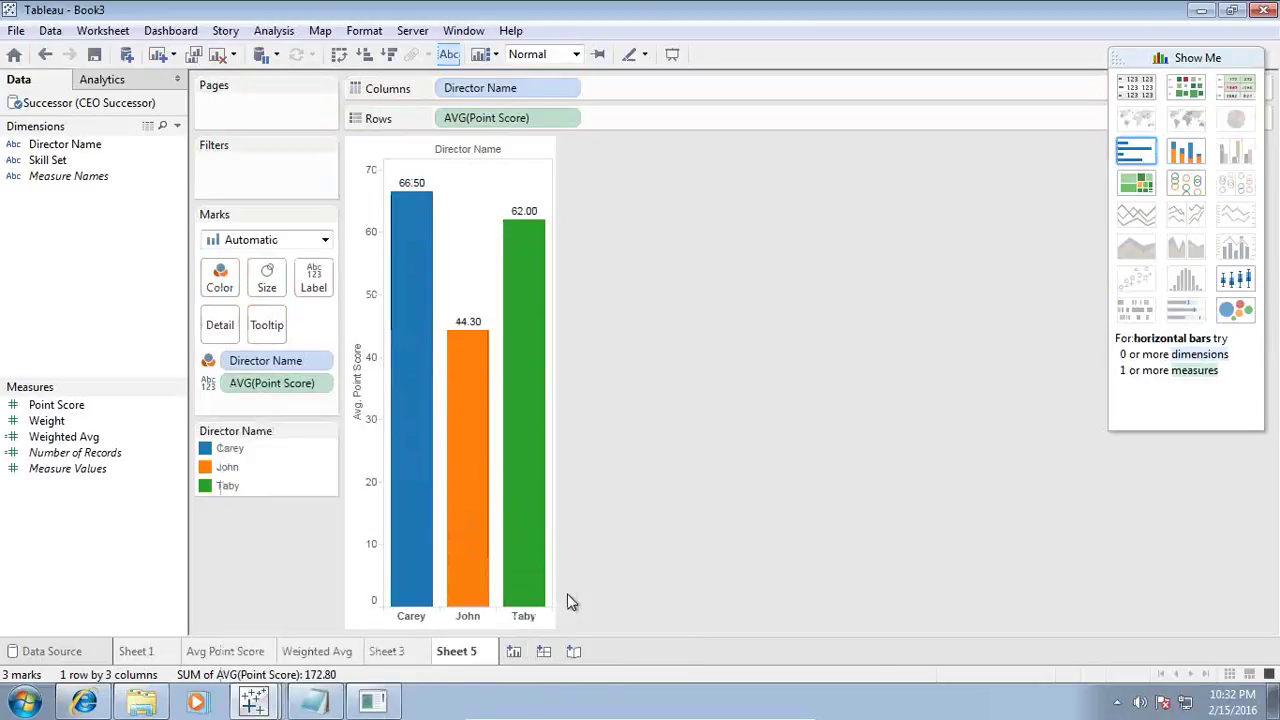
Add a blank worksheet and duplicate Sheet 5 with the average score bar chart.
left_click(513, 652)
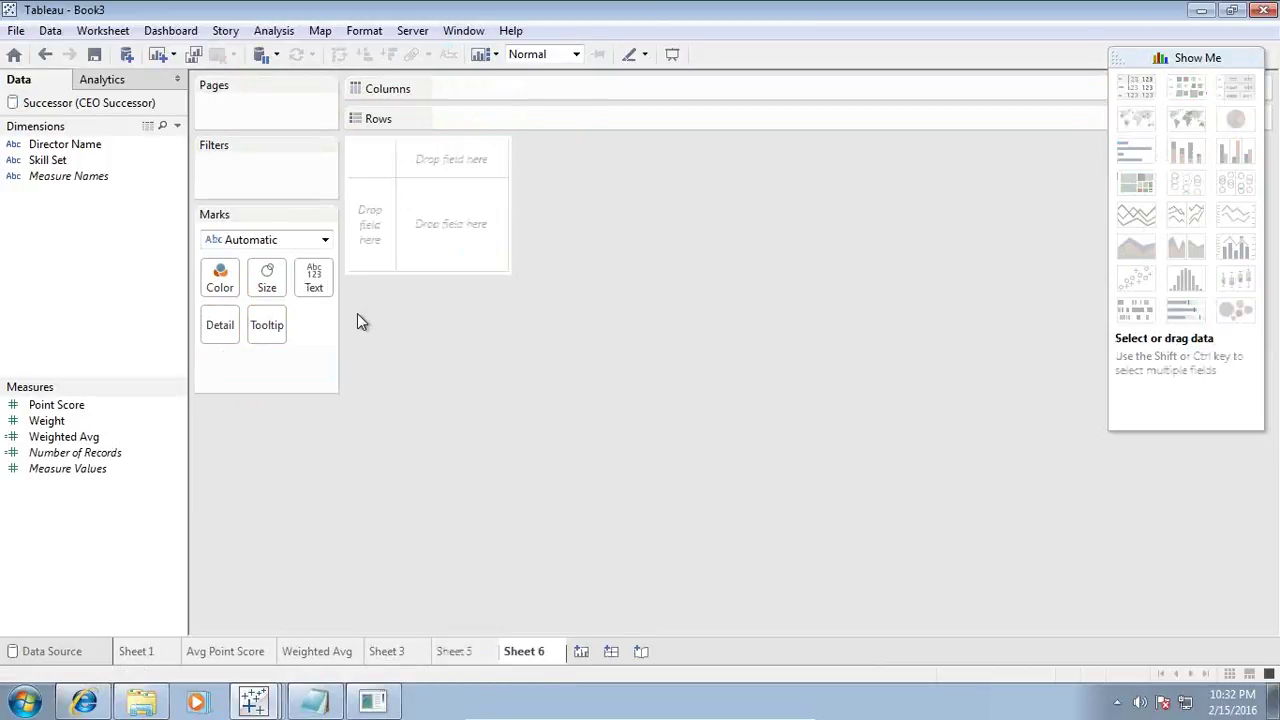
left_click(479, 653)
right_click(479, 655)
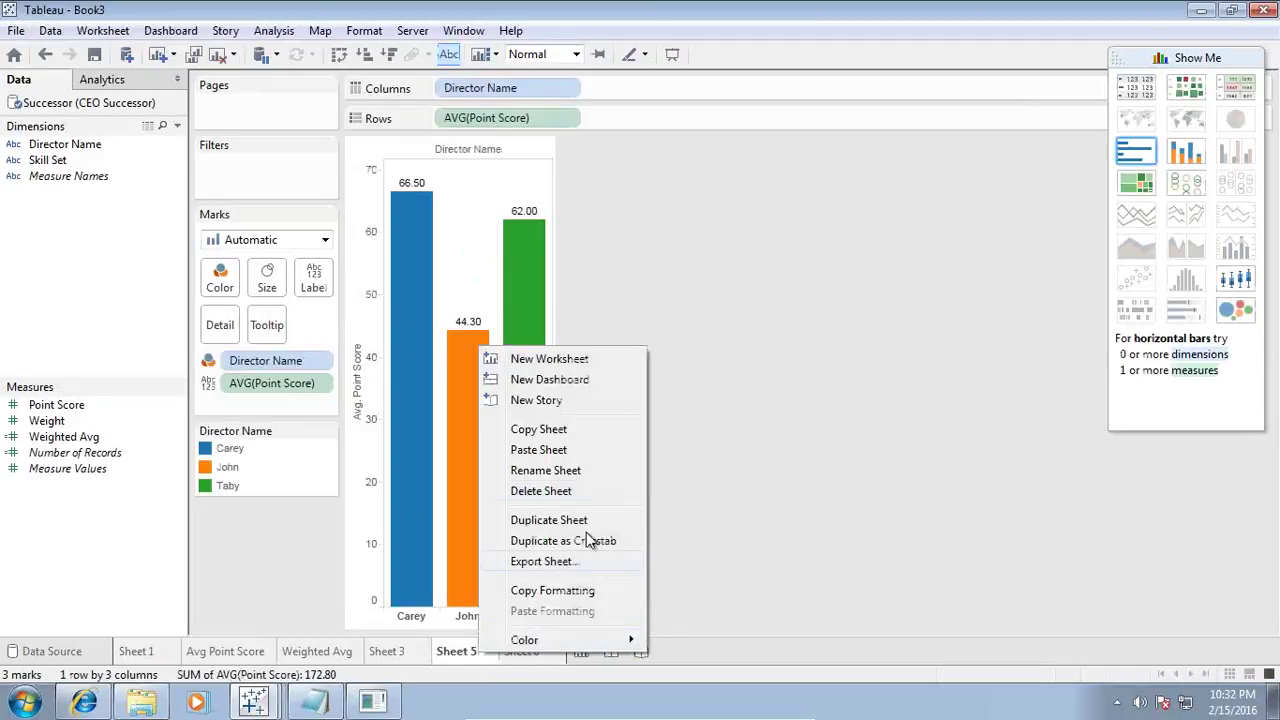
left_click(594, 520)
Rename Sheet 5 as "Bar Avg Score" and its duplicate as "Bar Weithed Avg".
double_click(452, 659)
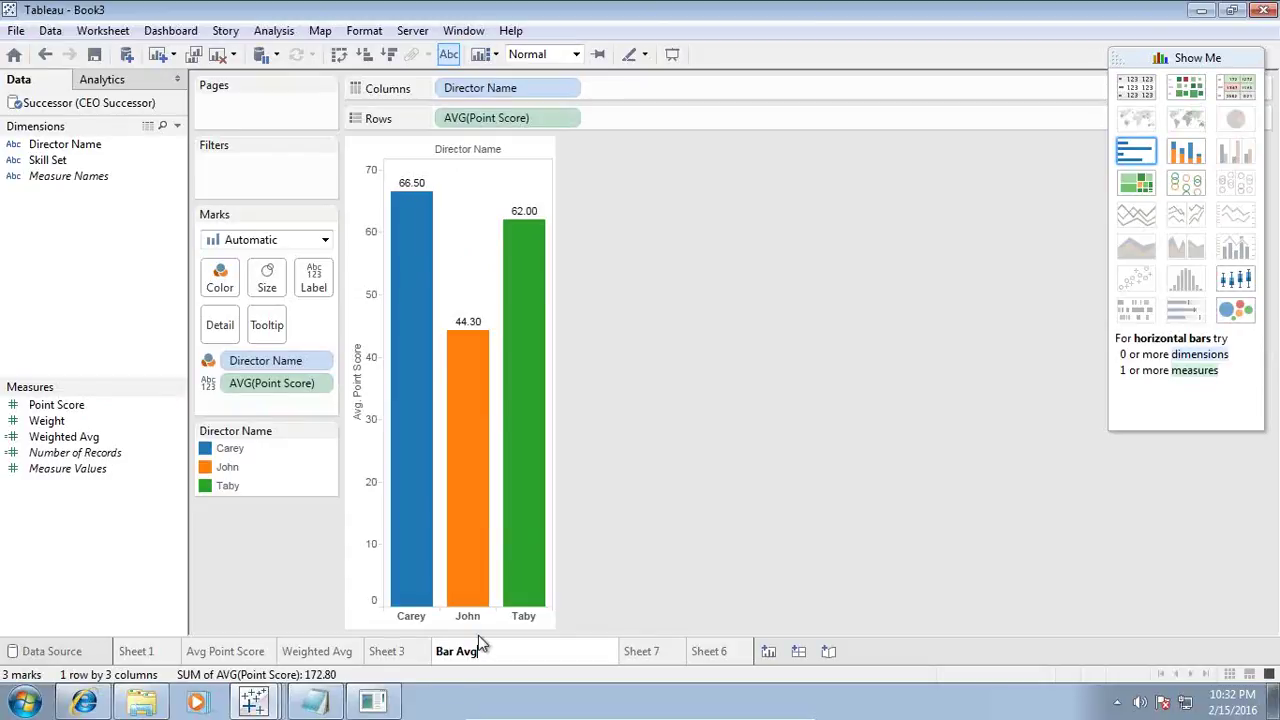
type("Bar Avg Score")
key("Return")
double_click(545, 660)
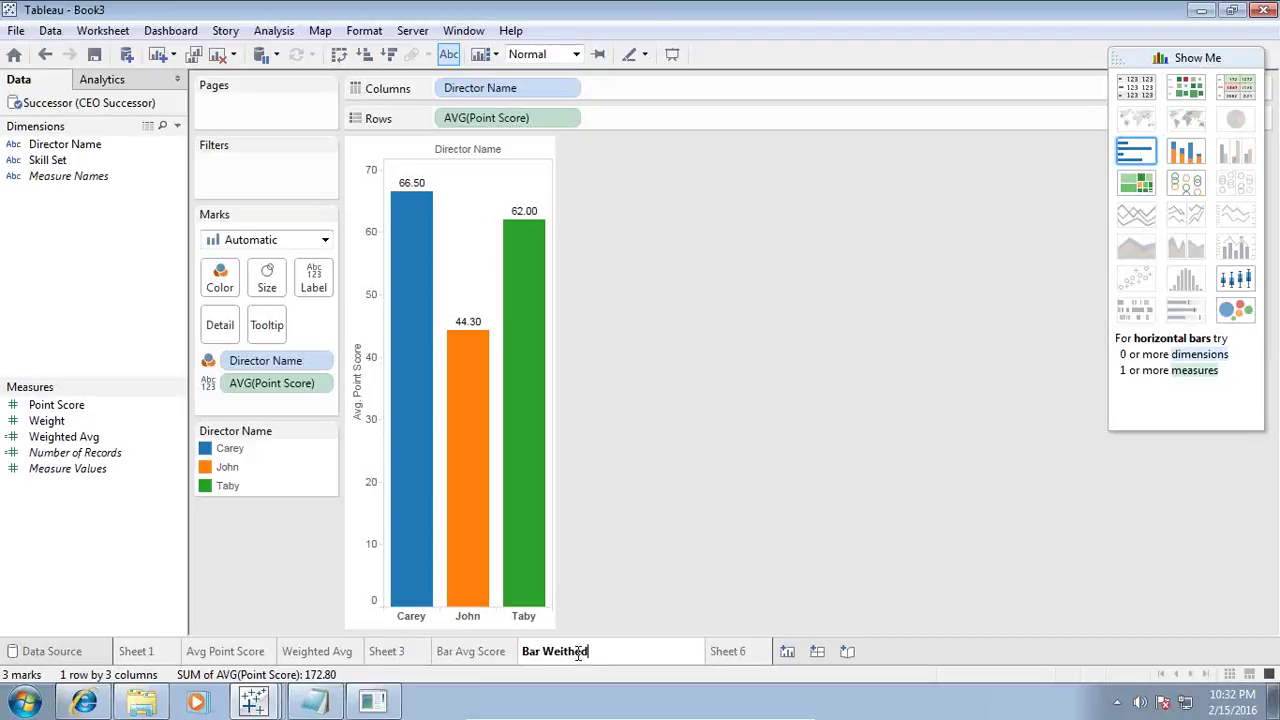
type("Bar Weithed Avg")
key("Return")
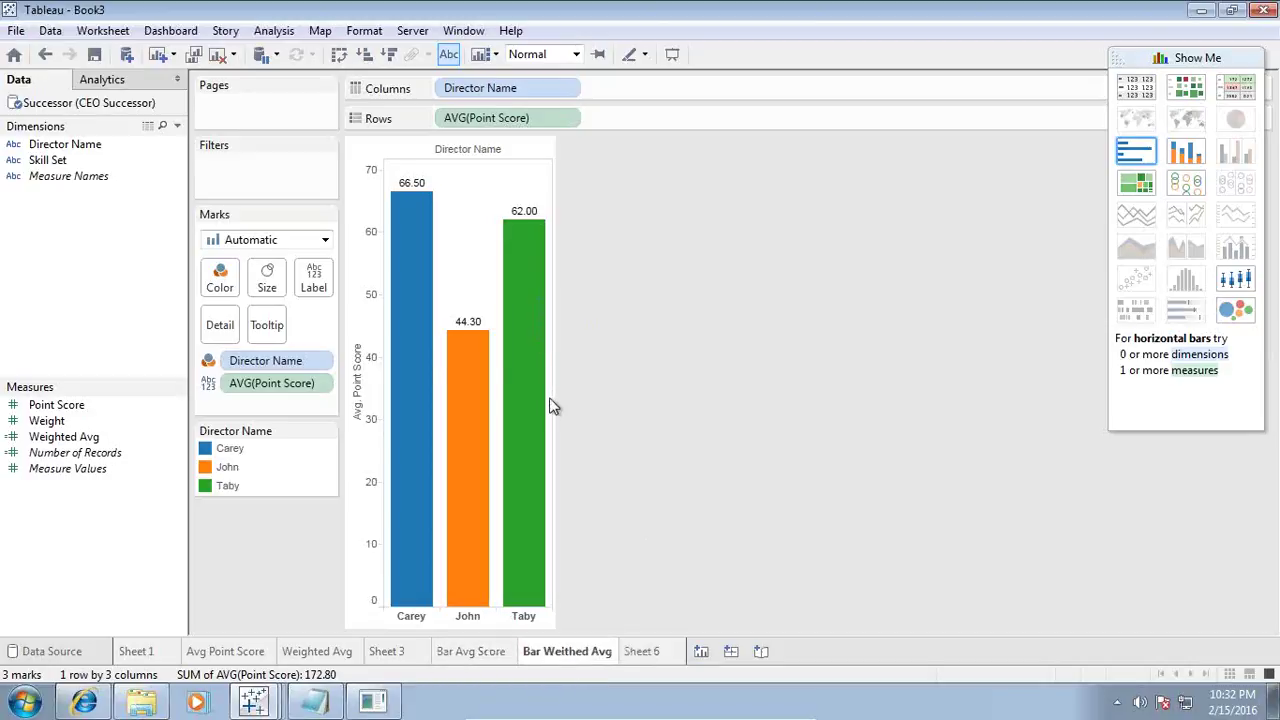
Replace Point Score with Weighted Avg in both the labels and the rows of the Bar Weithed Avg chart.
left_click_drag(286, 390, 280, 575)
left_click_drag(72, 422, 323, 277)
left_click_drag(84, 447, 316, 279)
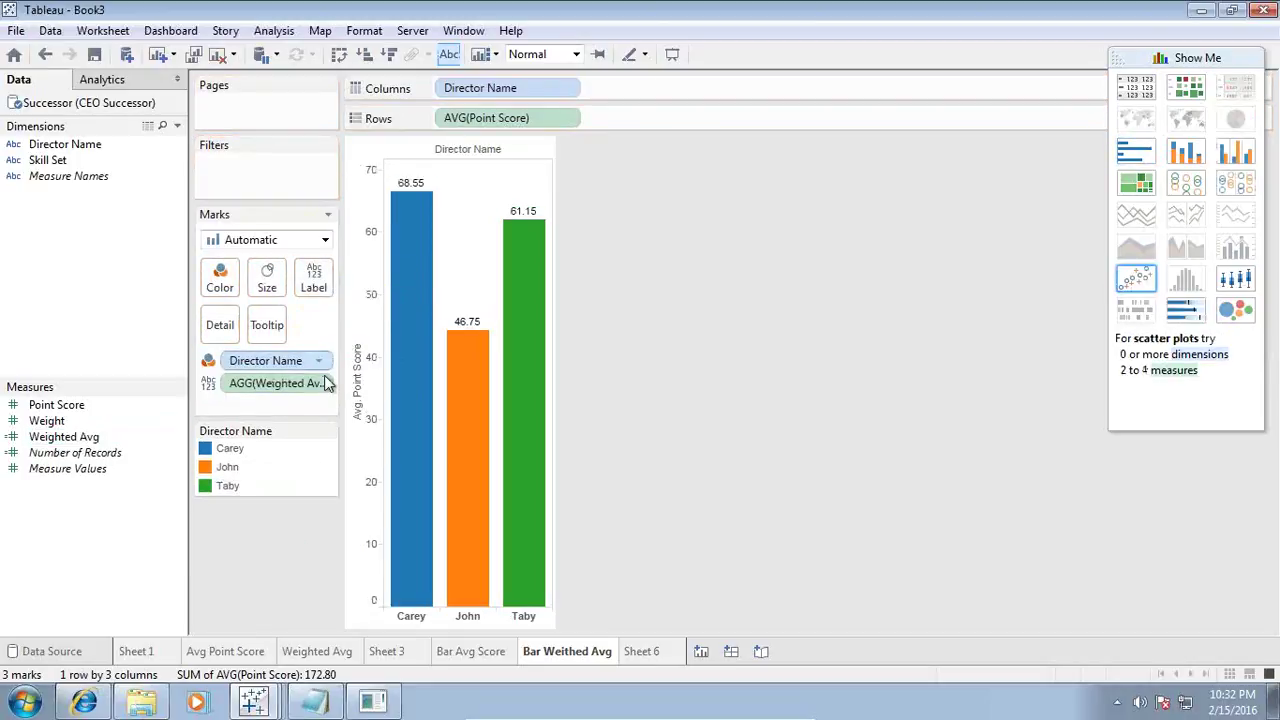
left_click_drag(530, 118, 795, 330)
left_click_drag(90, 440, 473, 118)
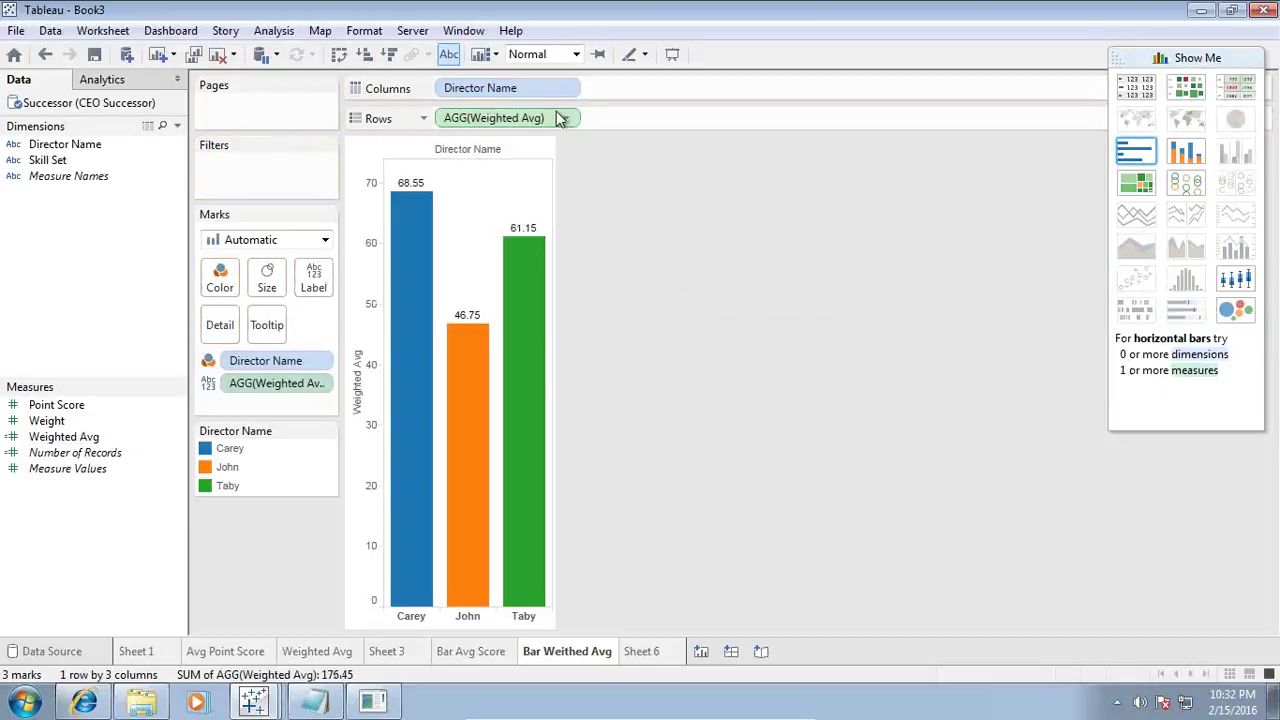
Compare the Bar Avg Score and Bar Weithed Avg charts, and view the blank Sheet 6.
mouse_move(410, 430)
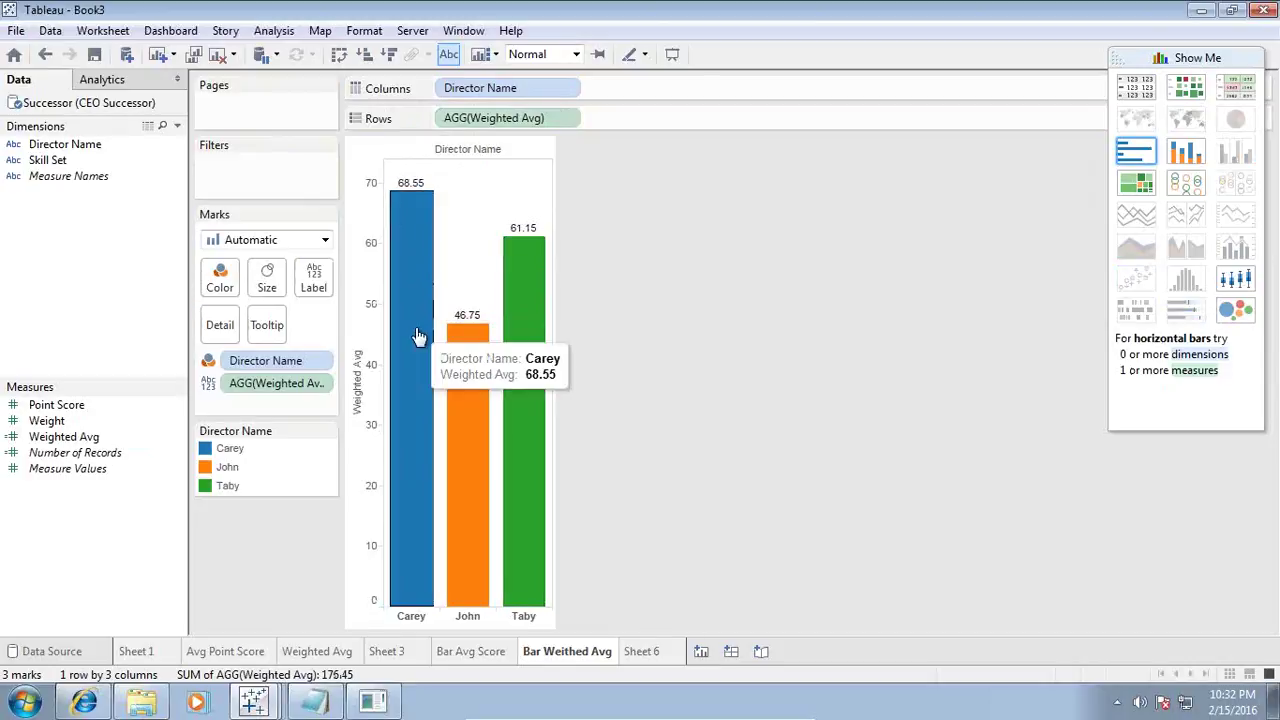
left_click(465, 652)
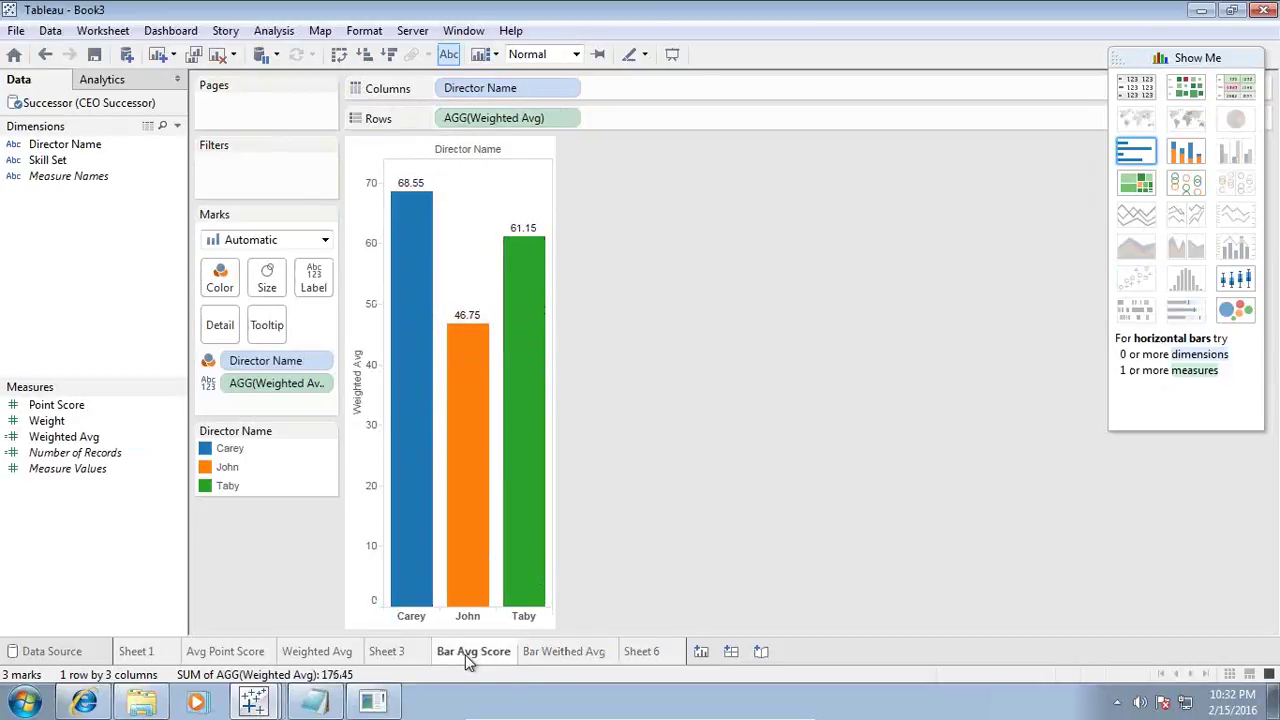
left_click(565, 652)
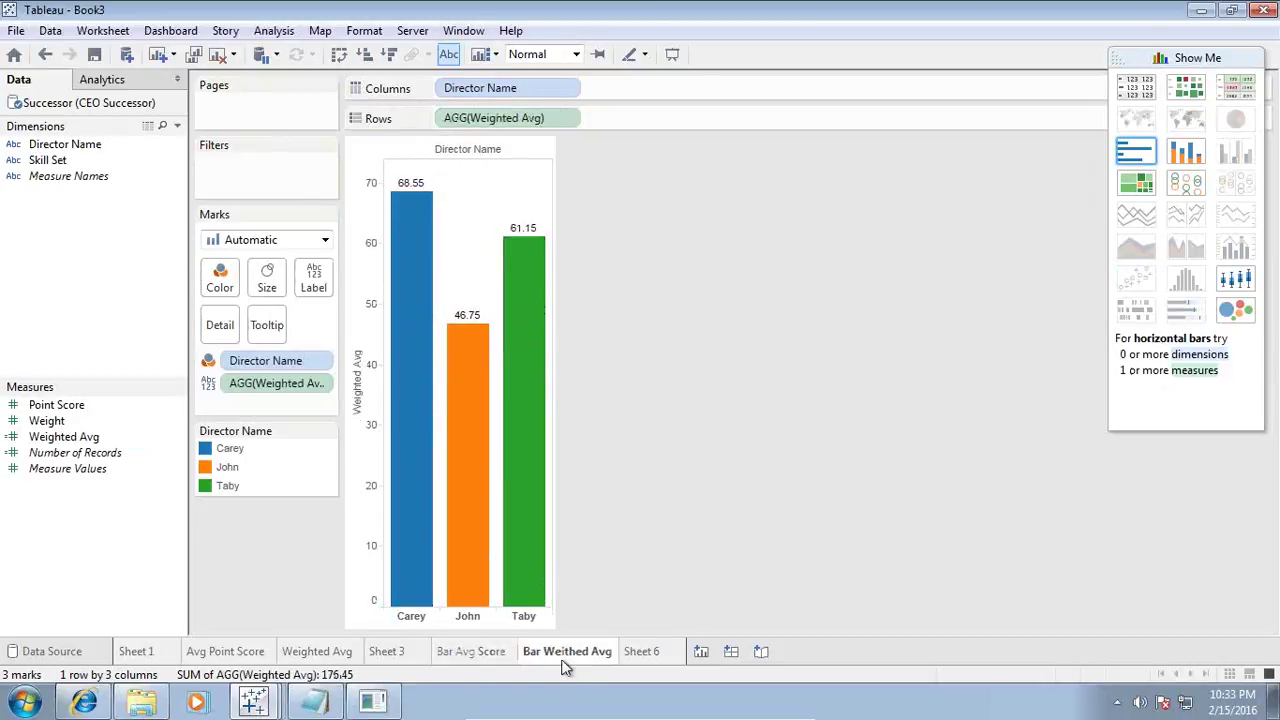
left_click(648, 659)
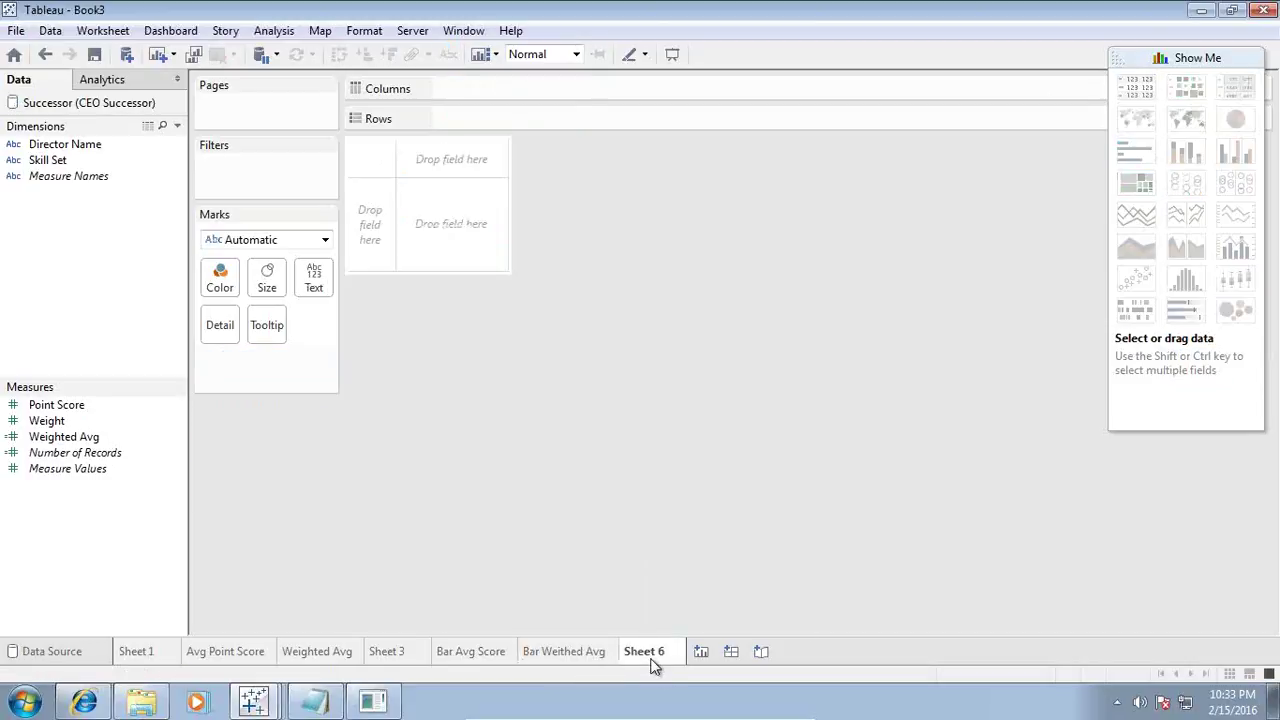
Add Point Score to the Bar Weithed Avg chart as a second axis and aggregate it as an average.
left_click(560, 652)
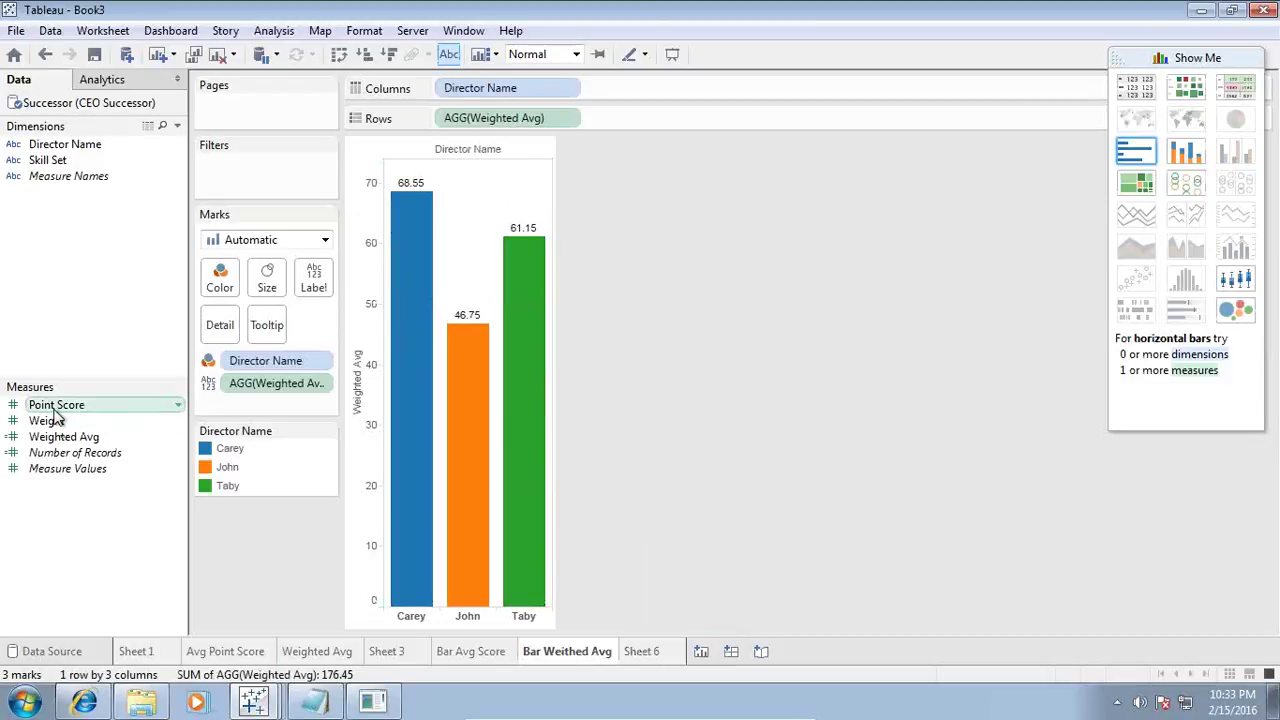
left_click_drag(55, 420, 549, 388)
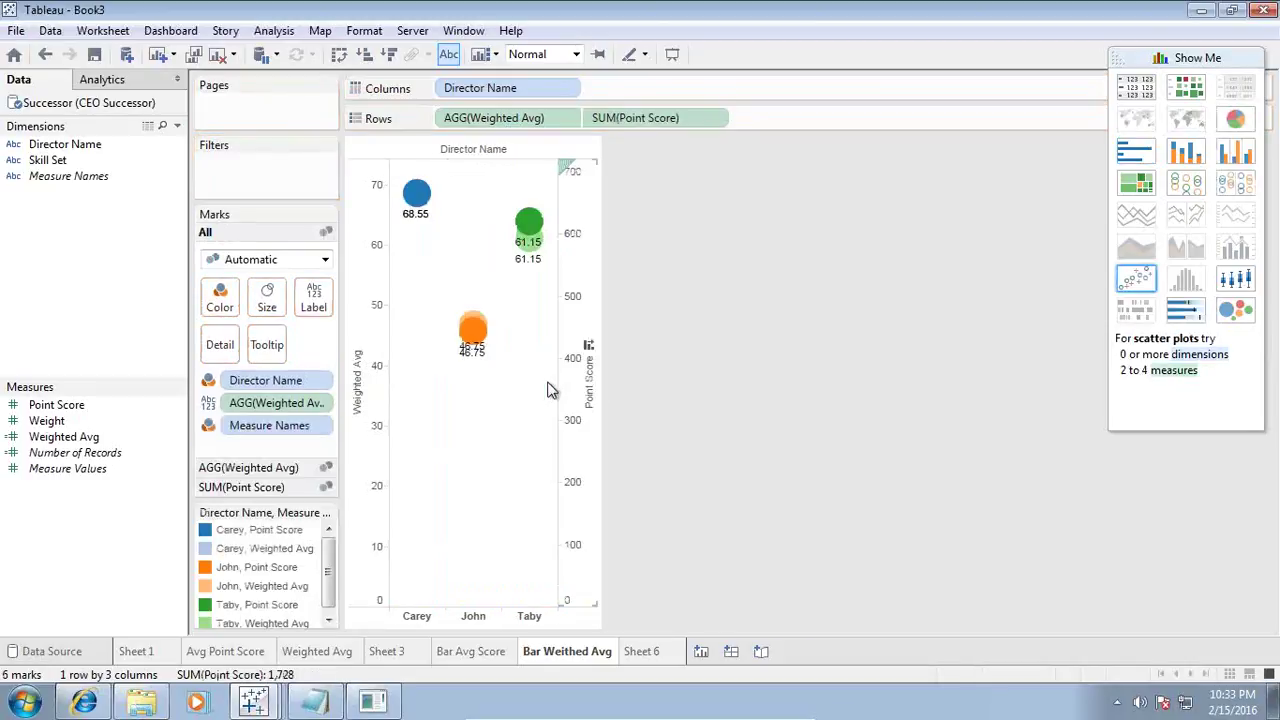
left_click(713, 119)
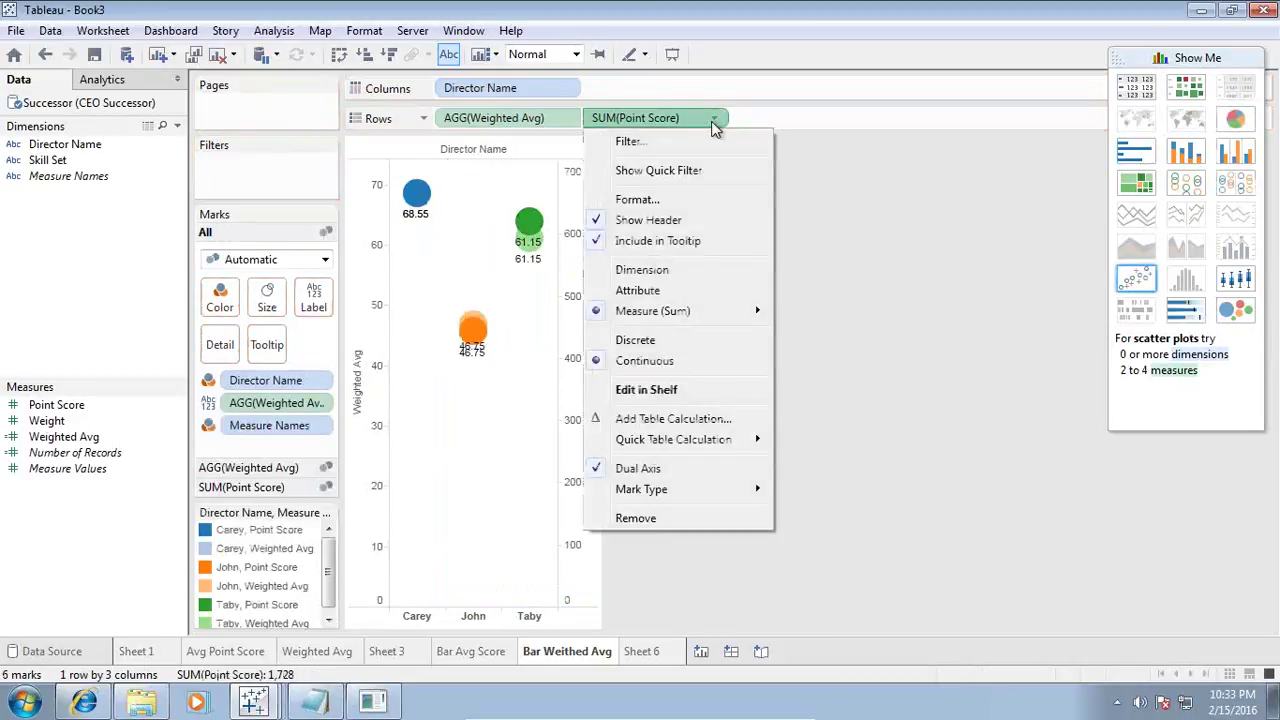
mouse_move(749, 314)
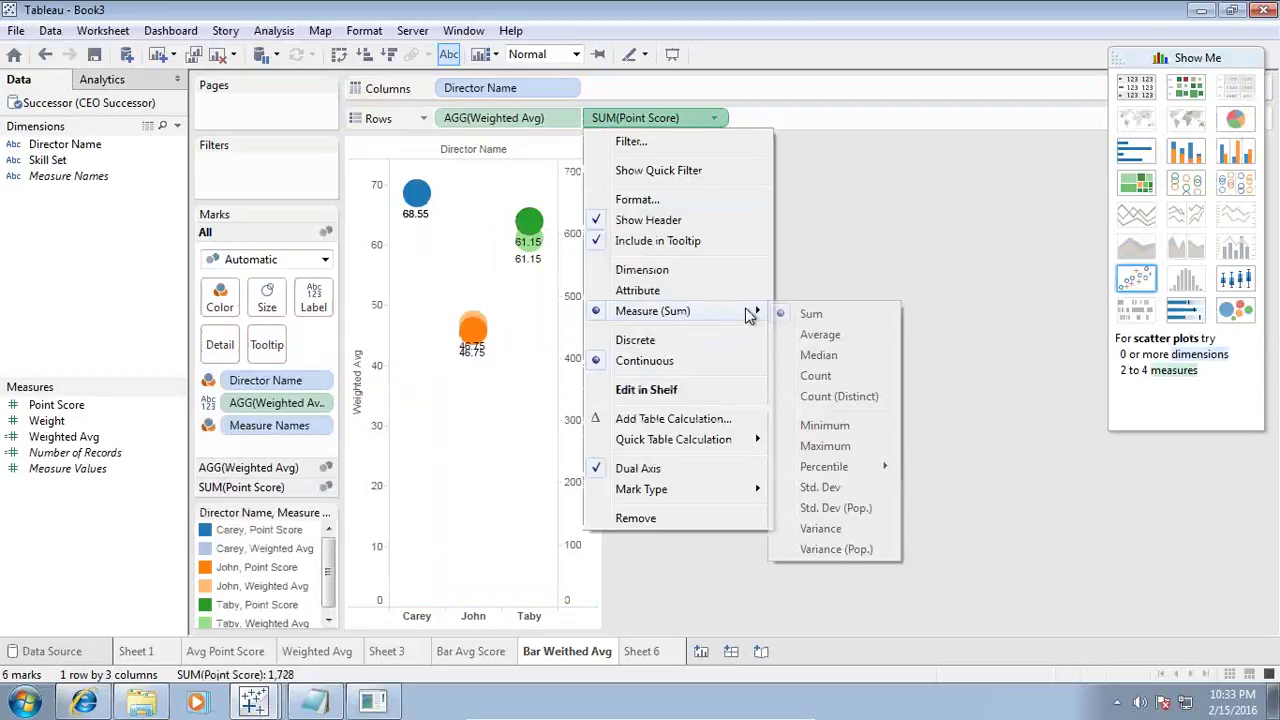
left_click(818, 331)
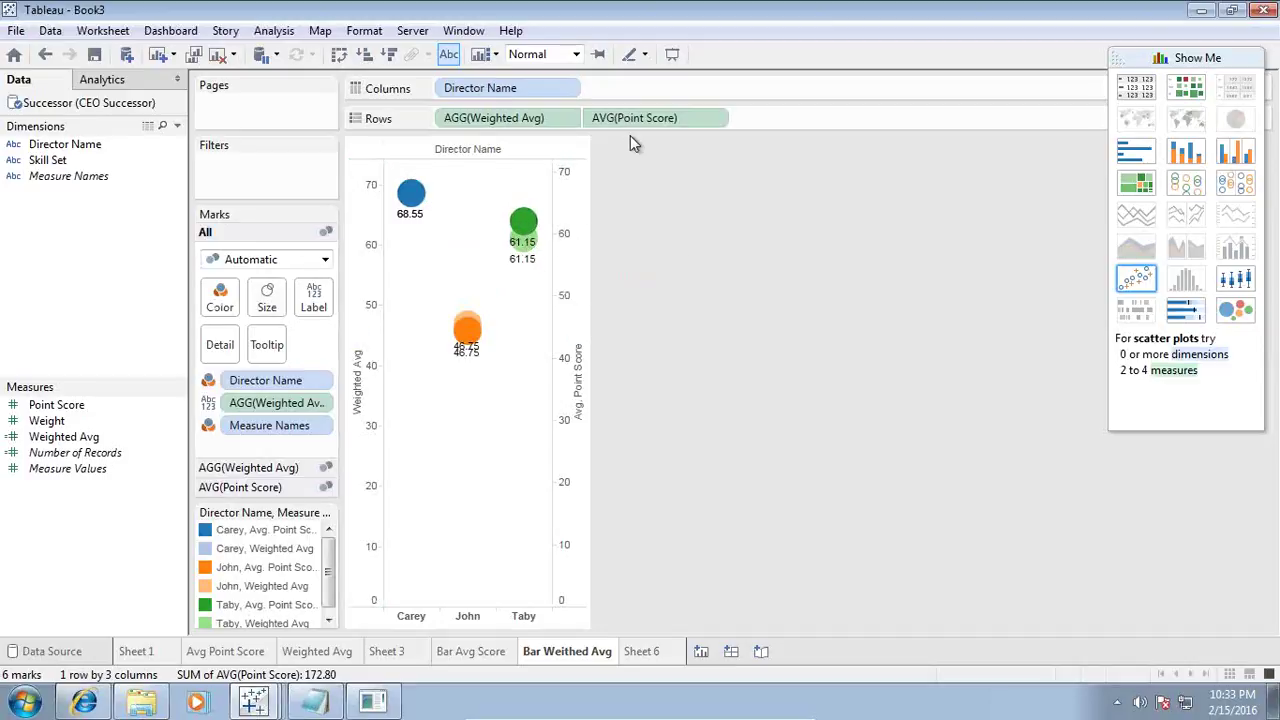
Set the Weighted Avg marks to Line and the average Point Score marks to Bar.
left_click(265, 467)
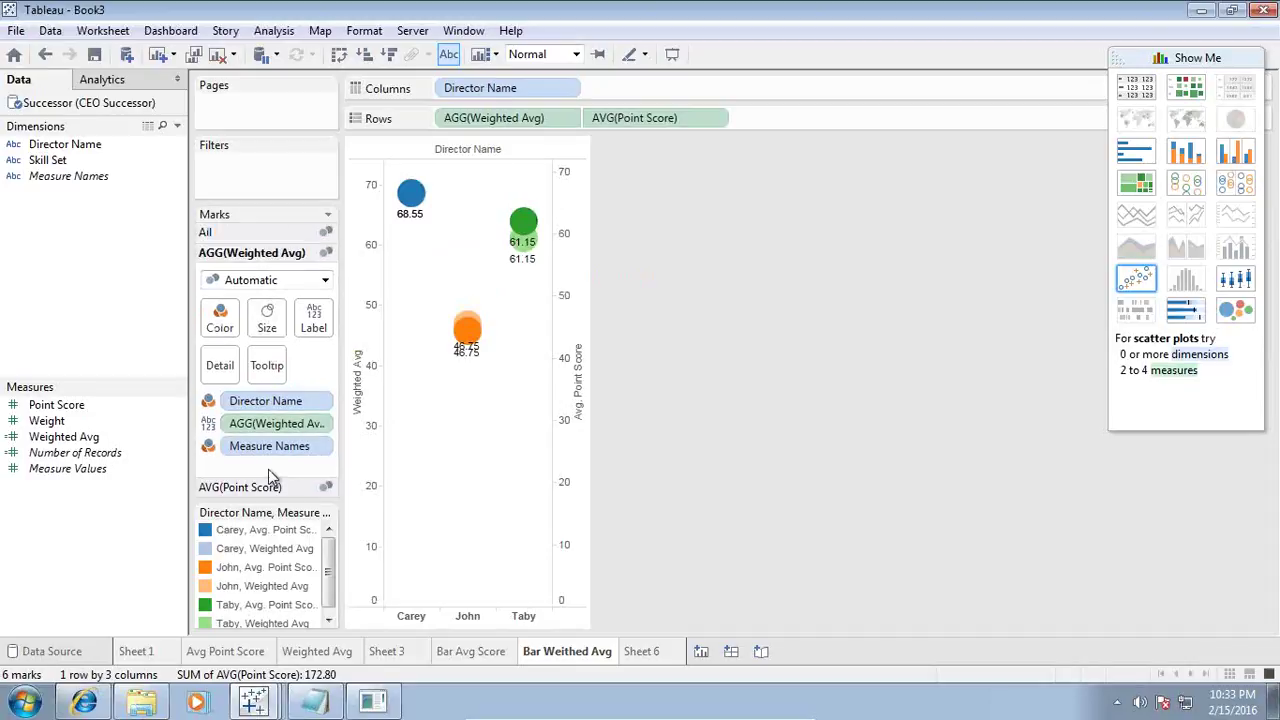
left_click(323, 281)
left_click(272, 344)
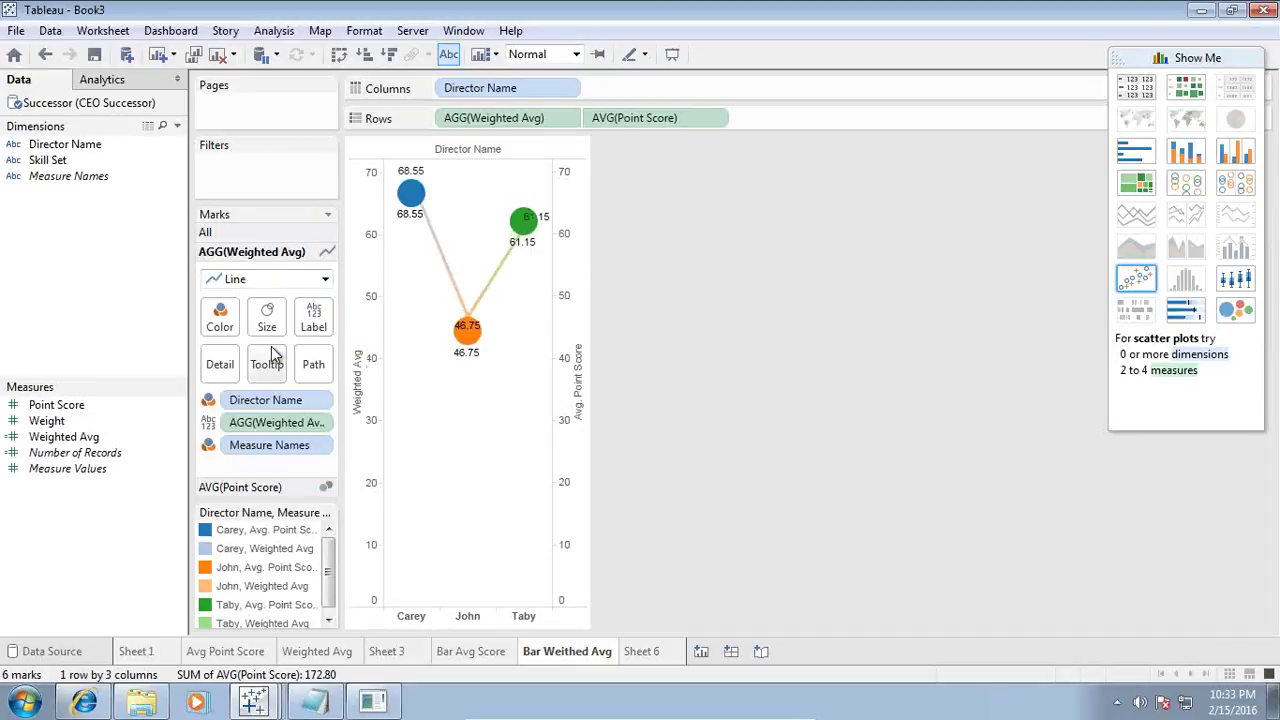
left_click(289, 487)
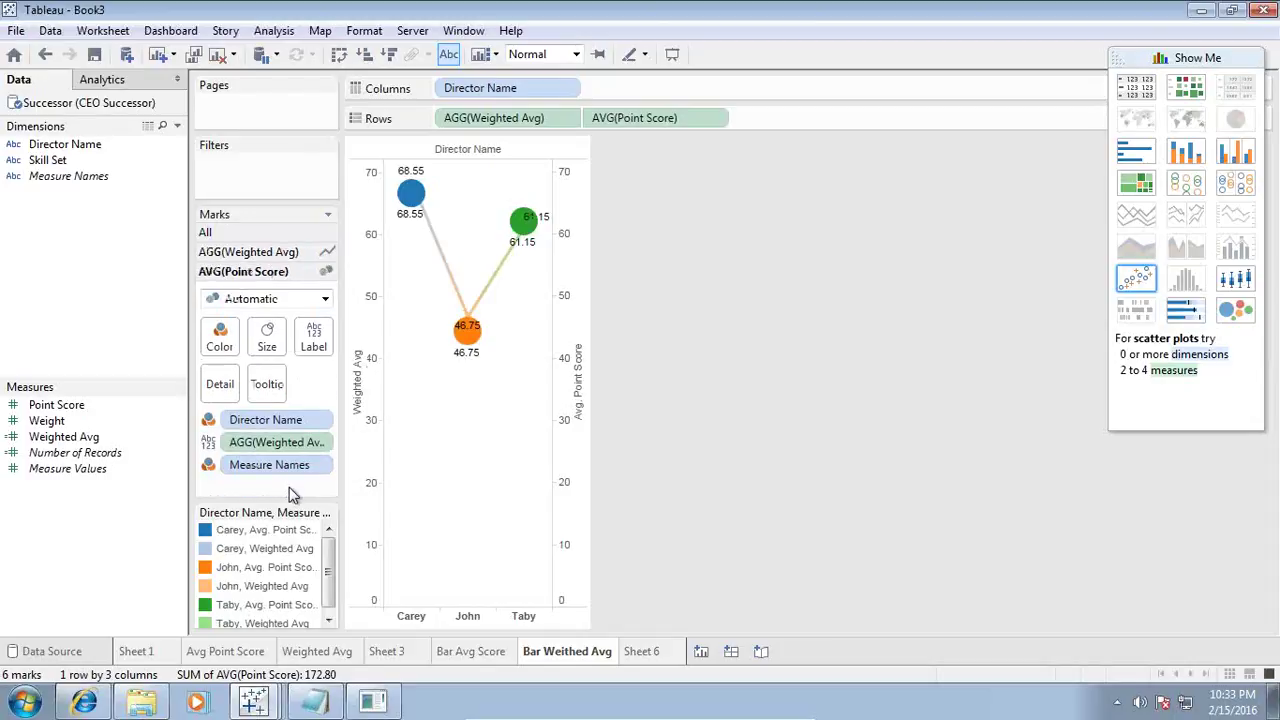
left_click(284, 300)
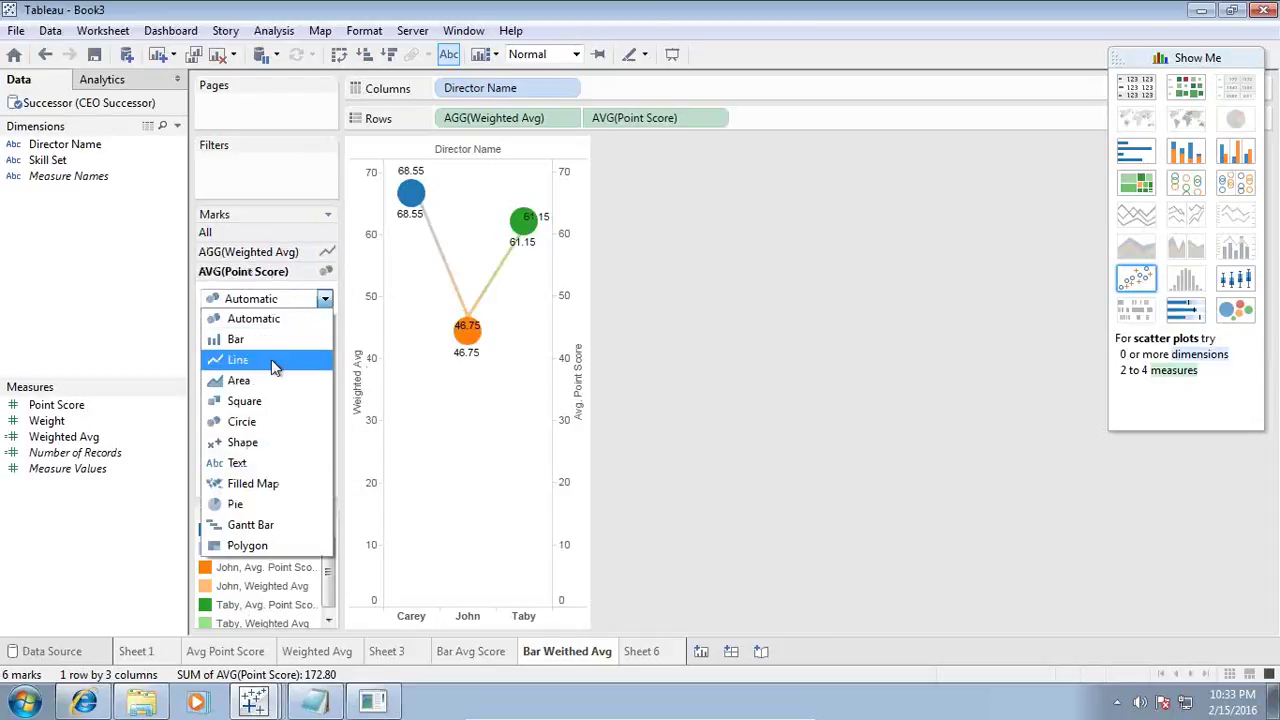
left_click(272, 343)
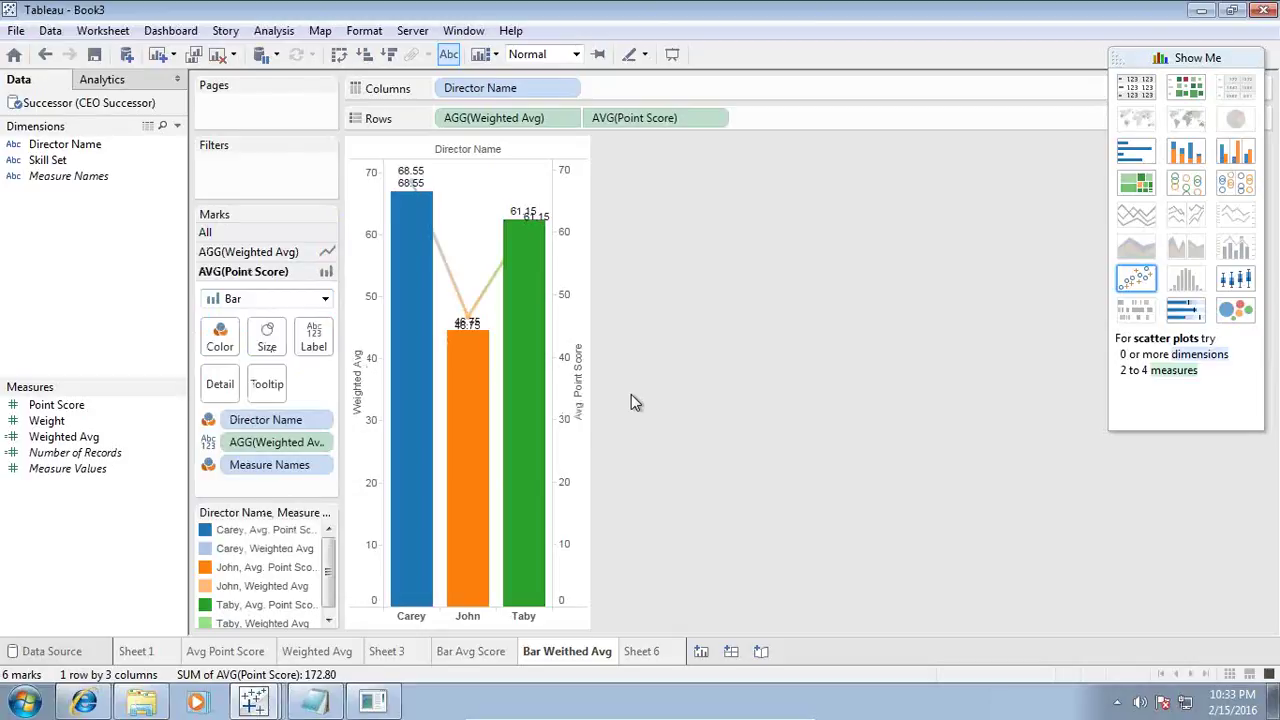
mouse_move(535, 265)
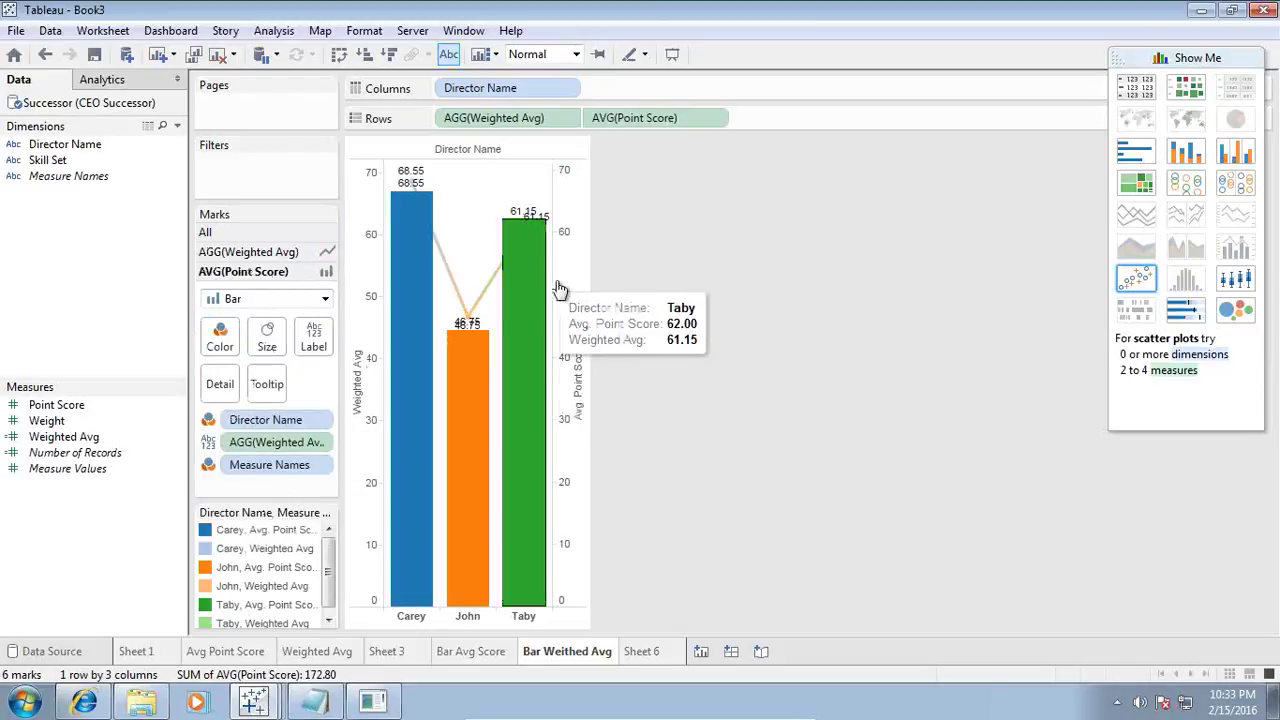
Set the Weighted Avg marks to Bar and the average Point Score marks to Line.
left_click(297, 258)
left_click(290, 280)
left_click(276, 324)
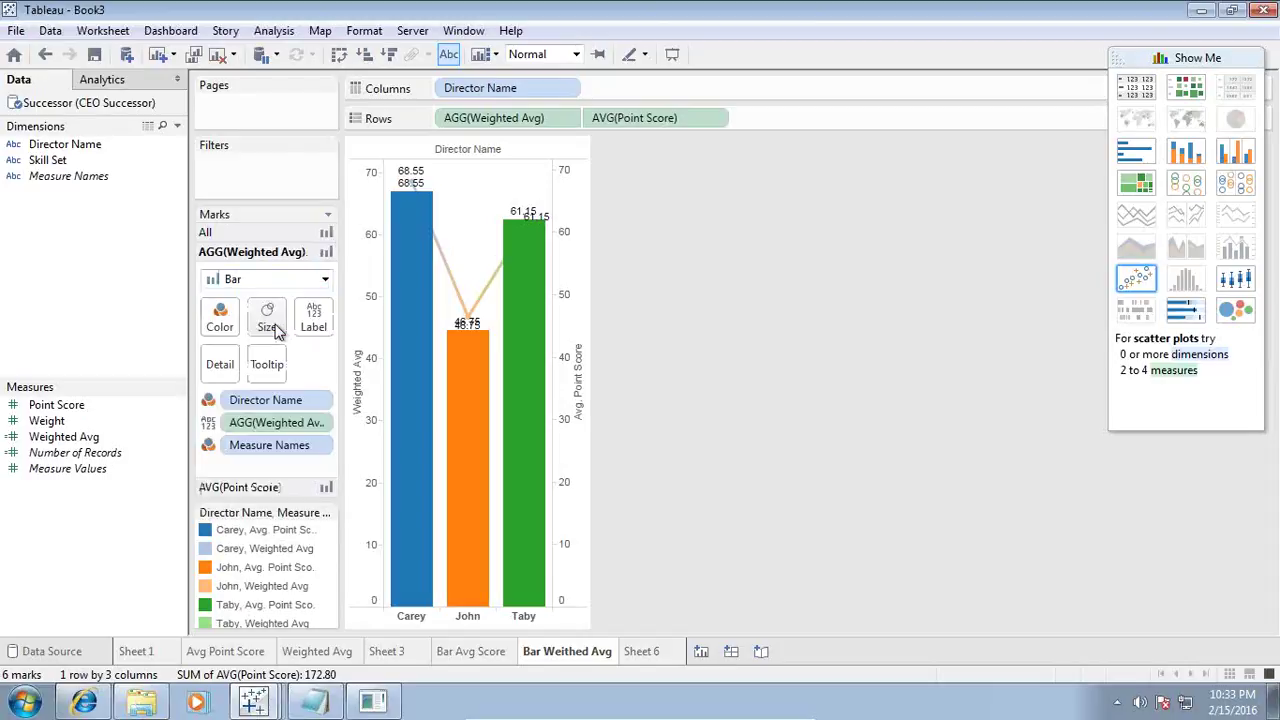
left_click(258, 488)
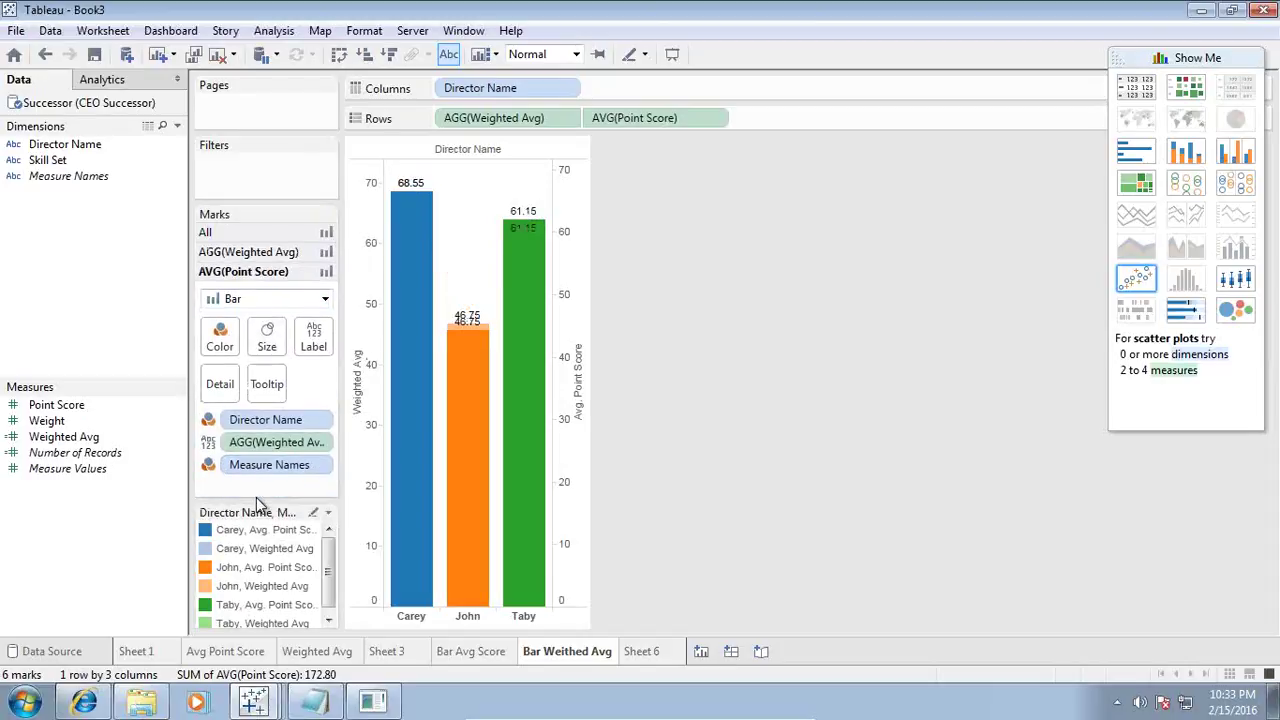
left_click(272, 298)
left_click(258, 365)
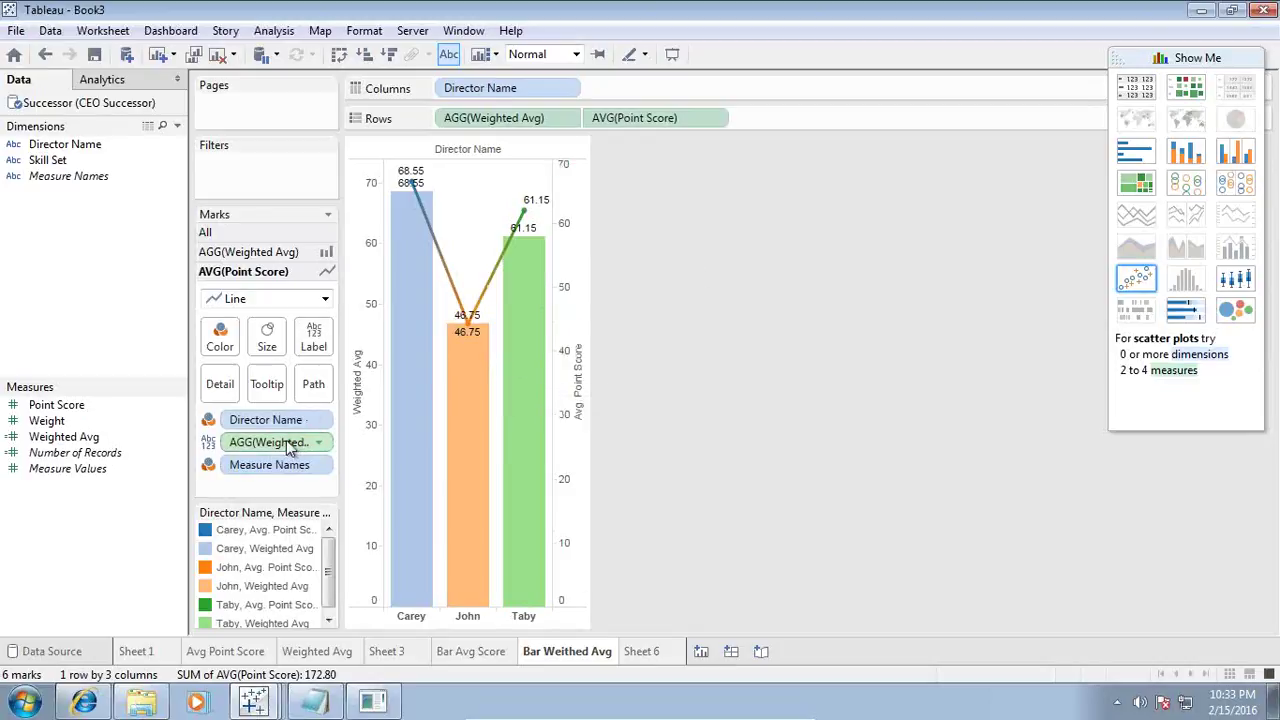
Replace the Weighted Avg label on the Point Score line with Point Score, aggregated as an average.
left_click_drag(326, 443, 690, 418)
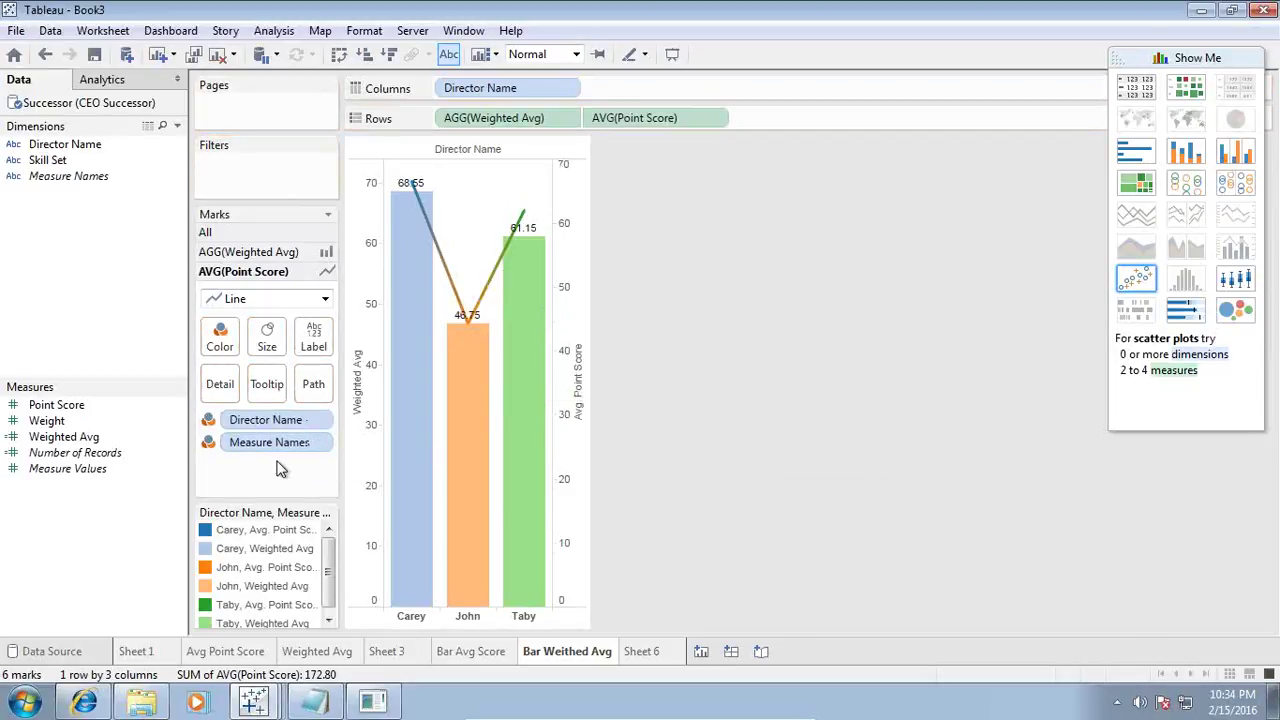
left_click(313, 336)
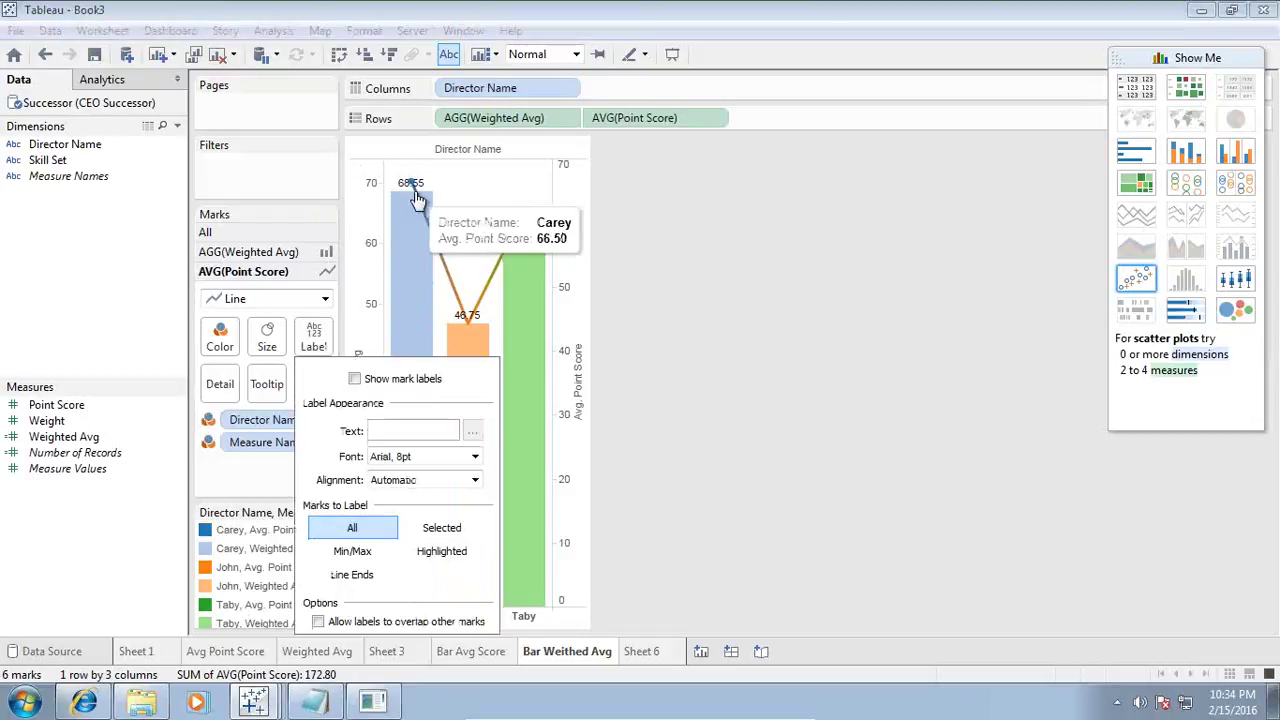
left_click(700, 312)
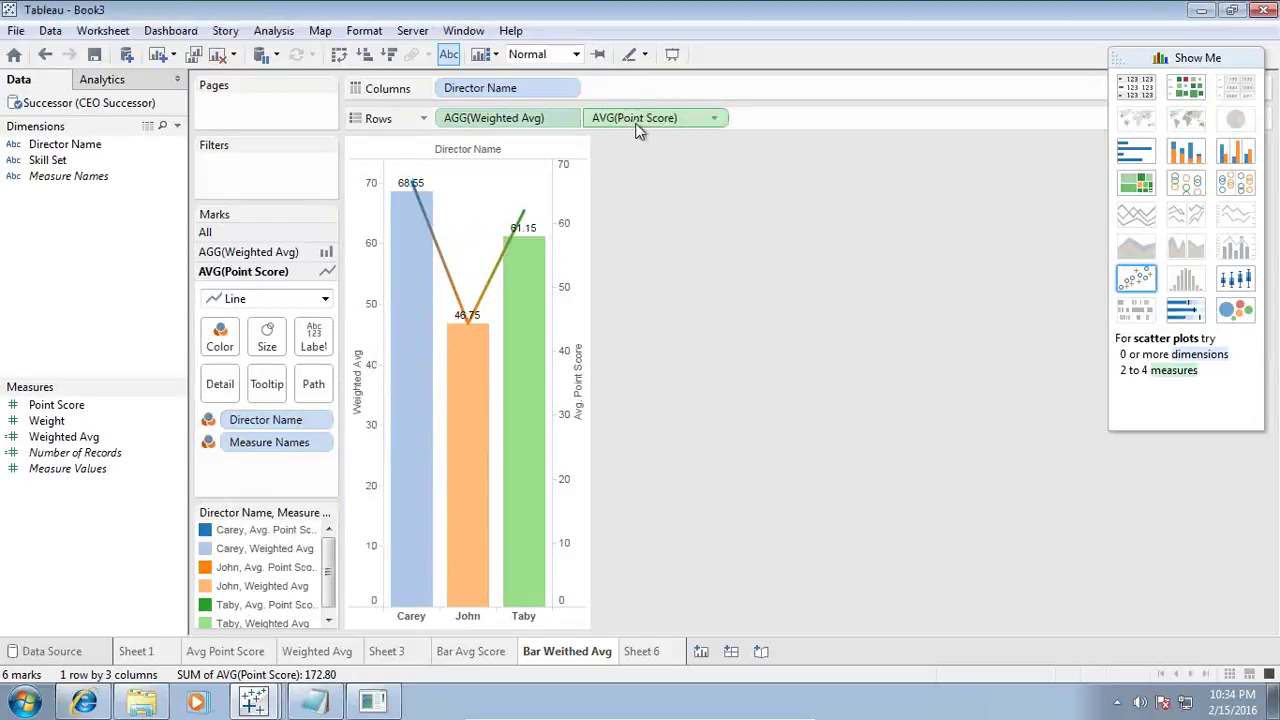
left_click(470, 655)
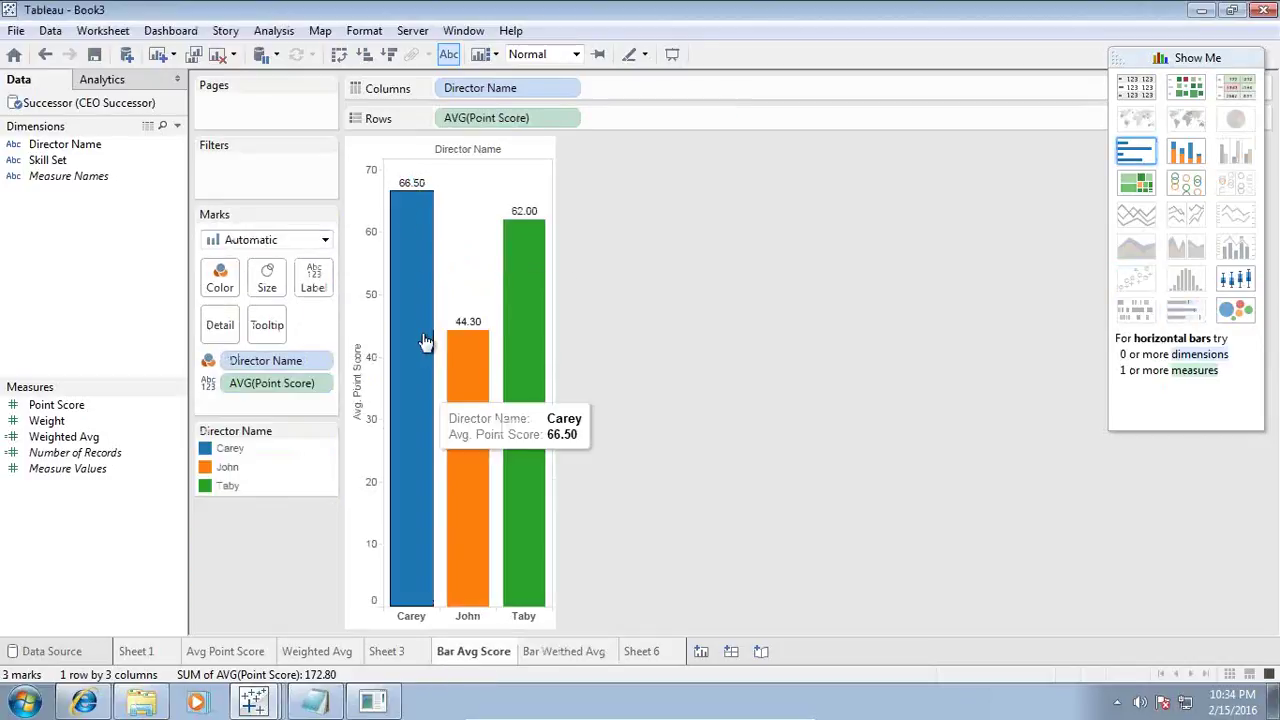
left_click(532, 655)
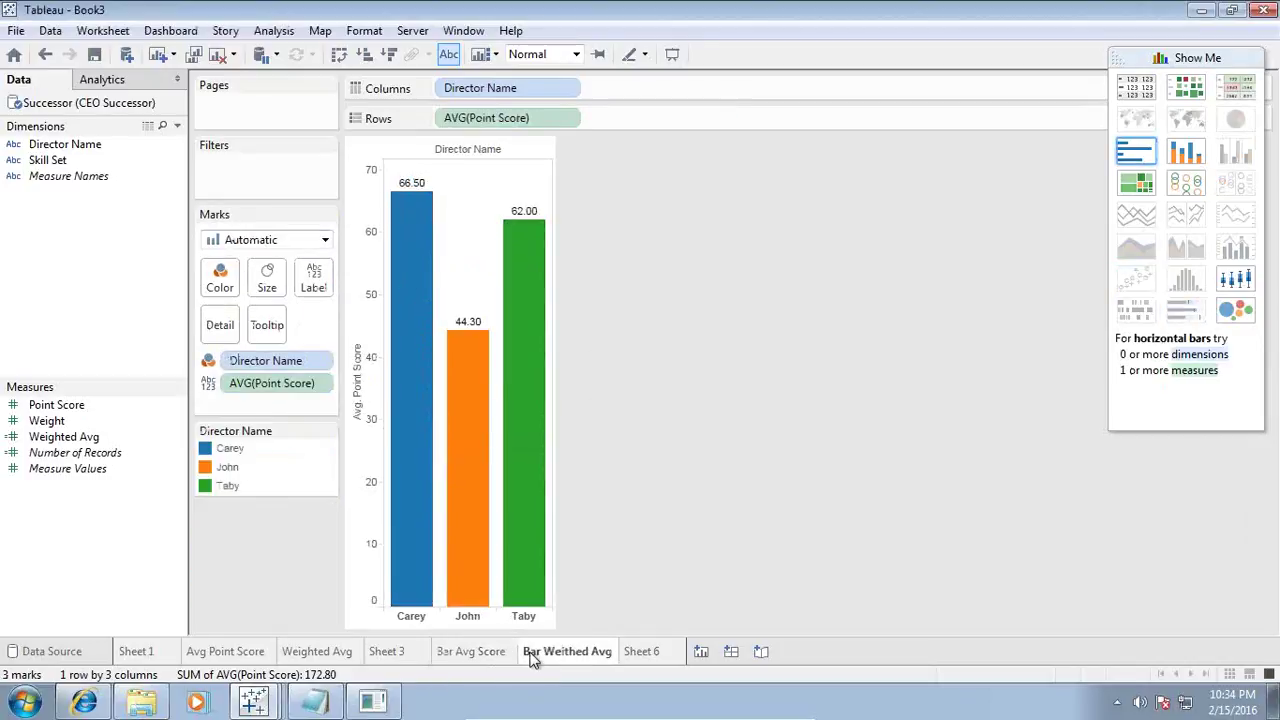
left_click_drag(56, 405, 314, 342)
left_click(321, 466)
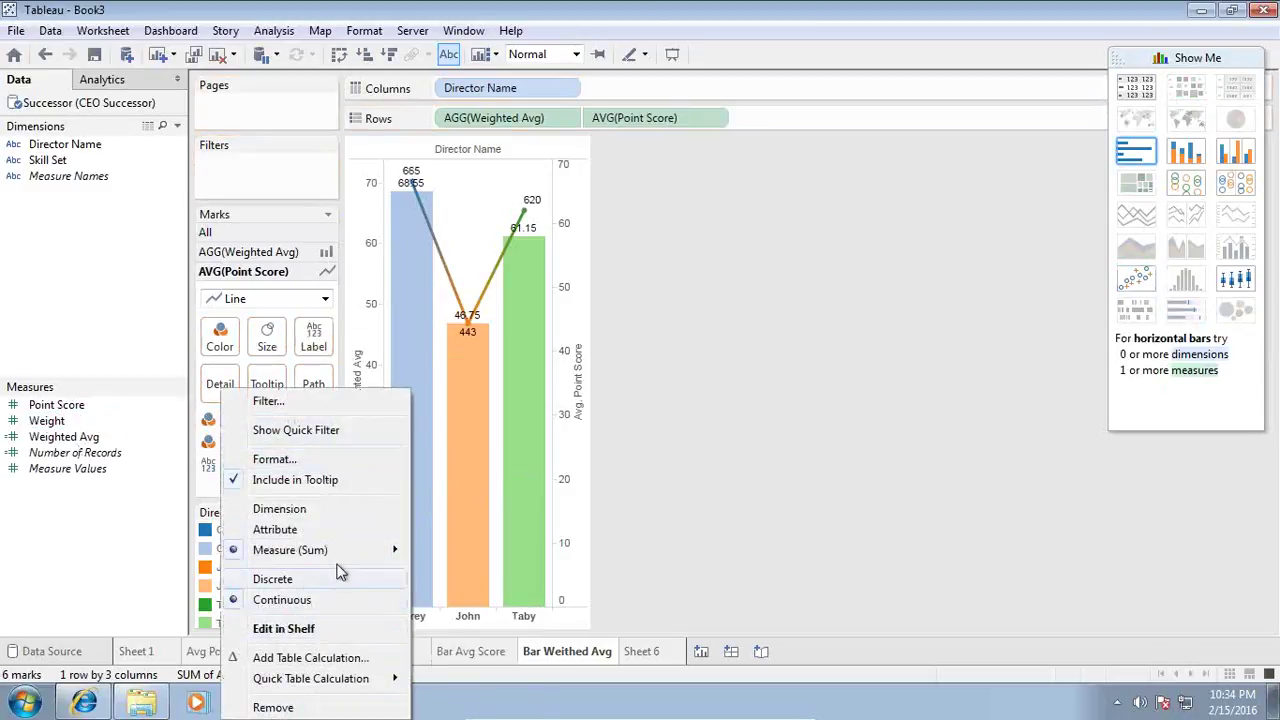
left_click(481, 498)
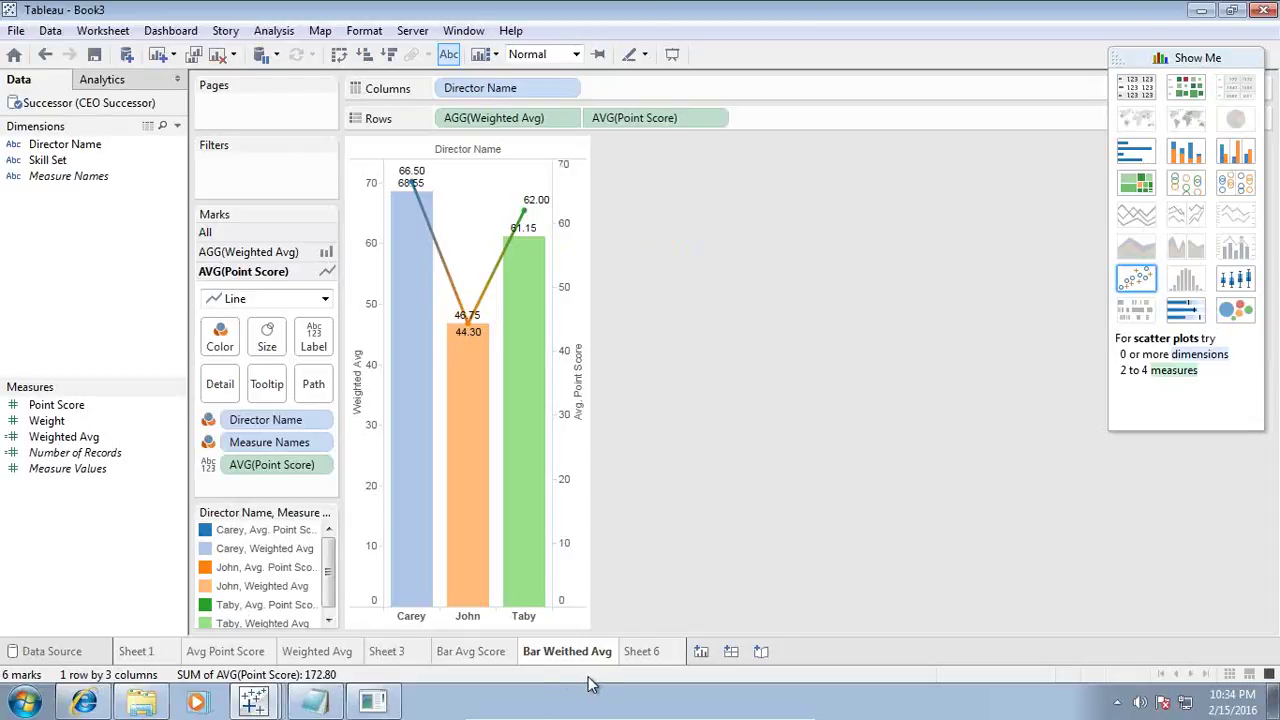
Review the weighted average formula in Notepad, and open the Weighted Avg calculated field in Tableau to view its formula.
left_click(314, 703)
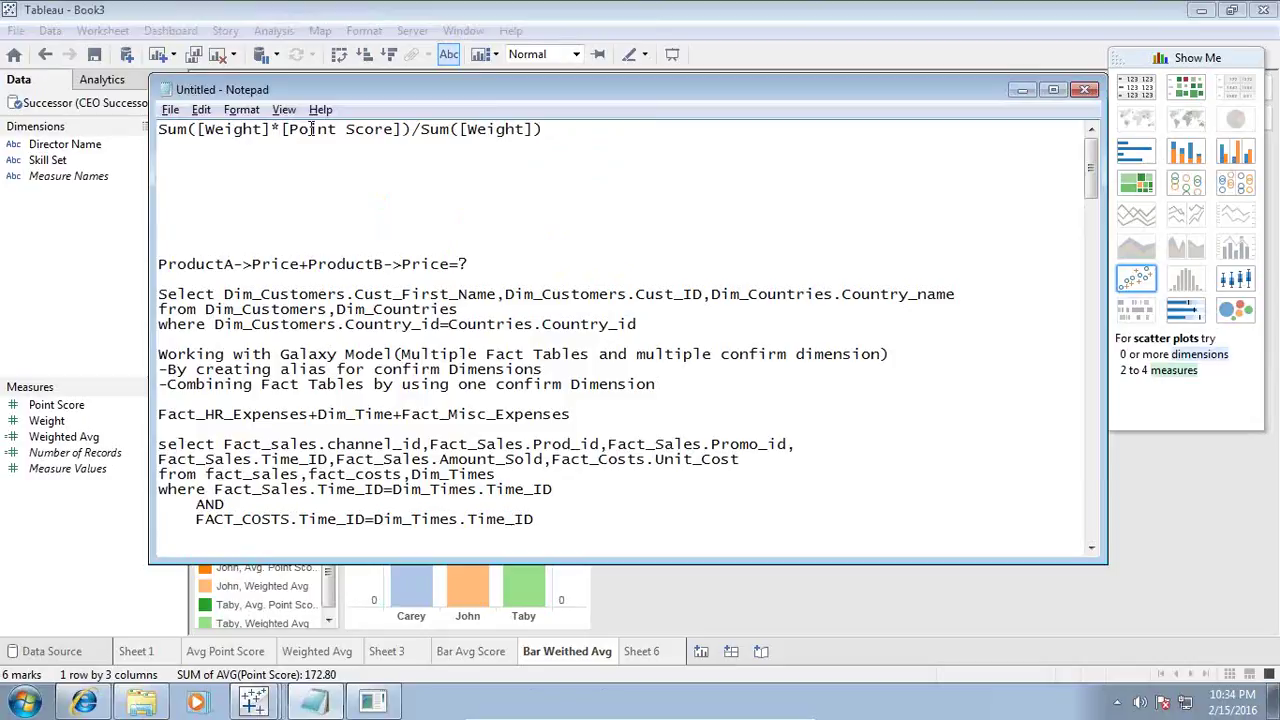
left_click_drag(549, 133, 422, 130)
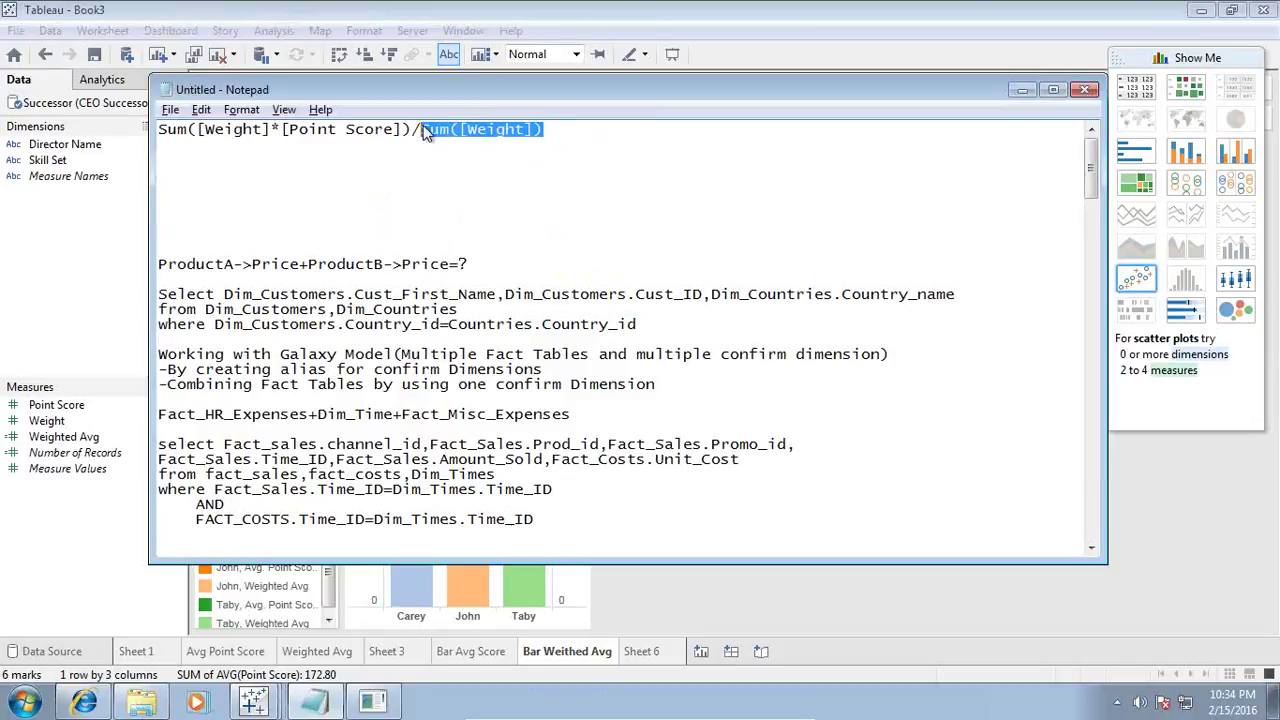
left_click(140, 447)
left_click(177, 437)
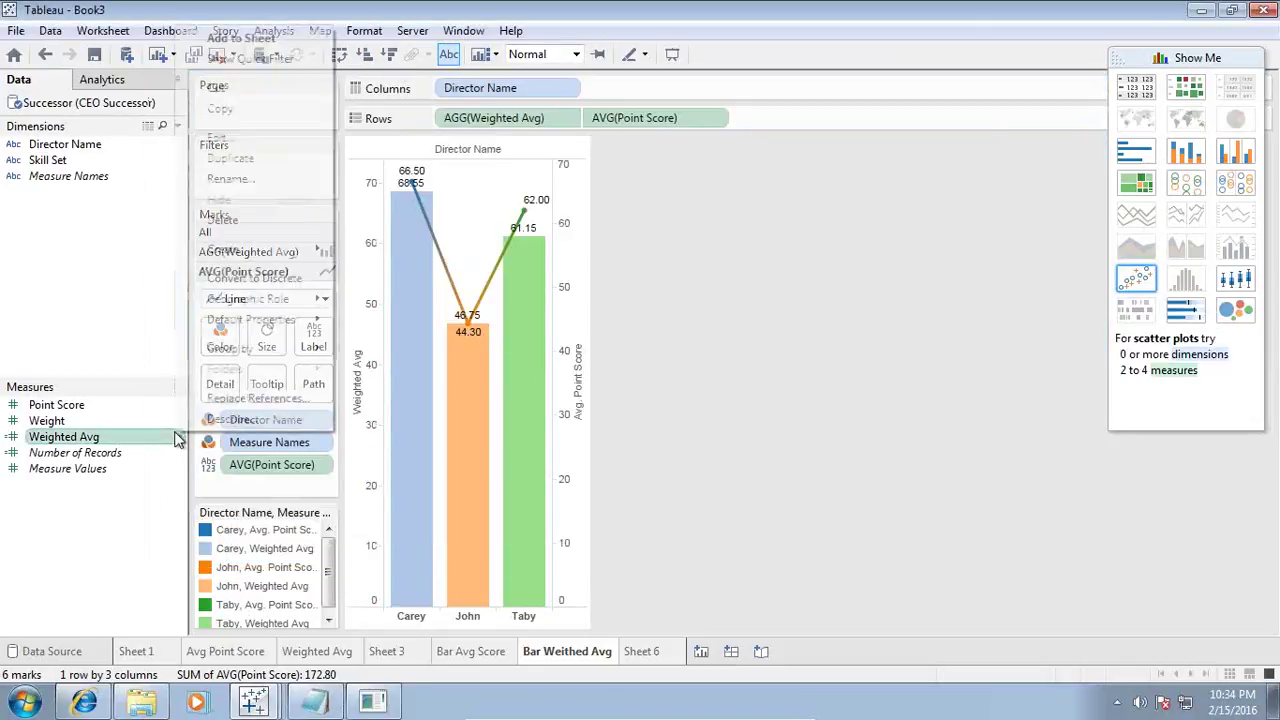
left_click(236, 137)
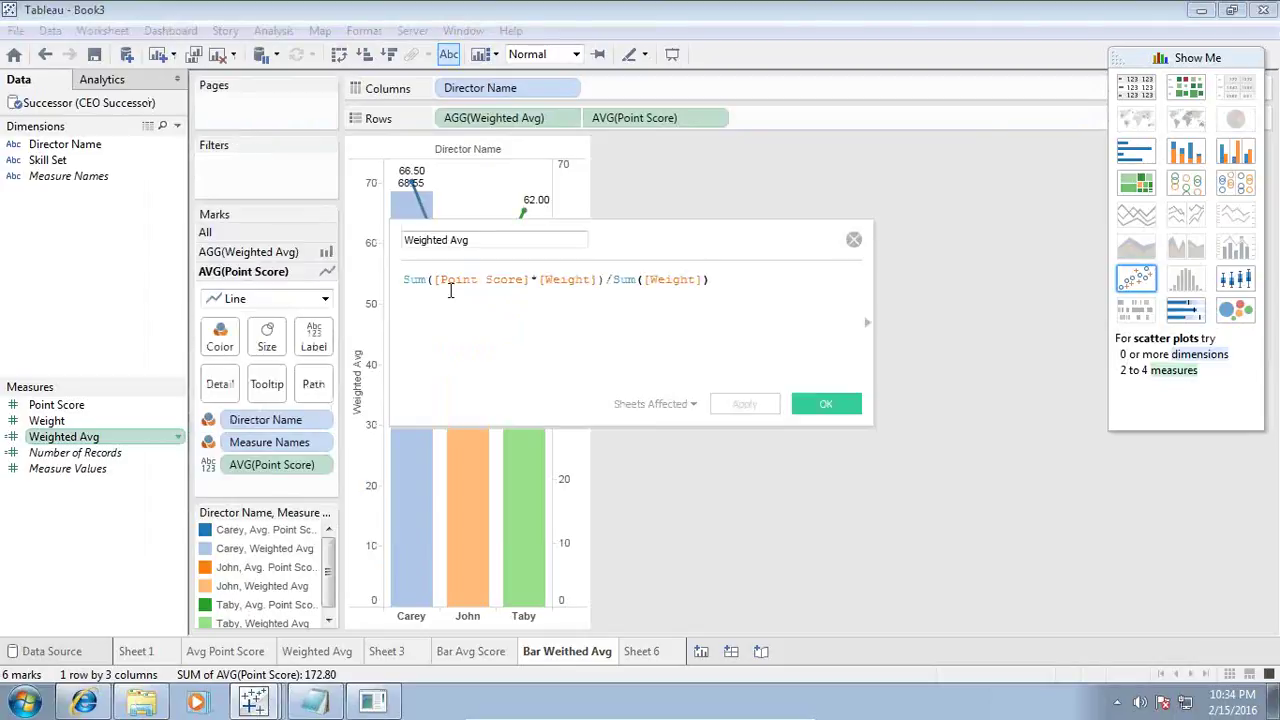